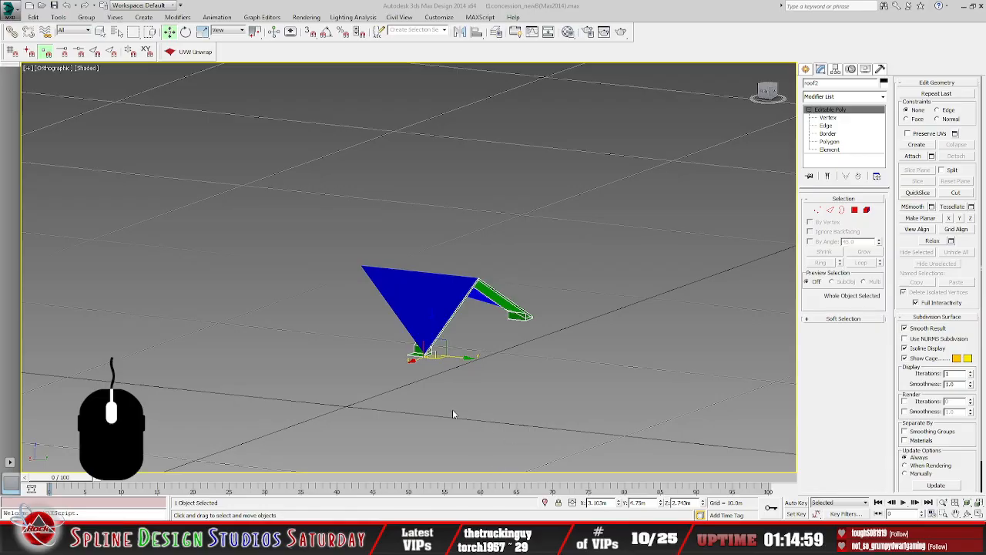
- Review the names of the hidden objects in the scene without unhiding any of them
alt+middle_drag(453, 411, 392, 289)
mouse_move(481, 298)
alt+middle_down()
mouse_move(500, 288)
mouse_move(476, 291)
alt+middle_up()
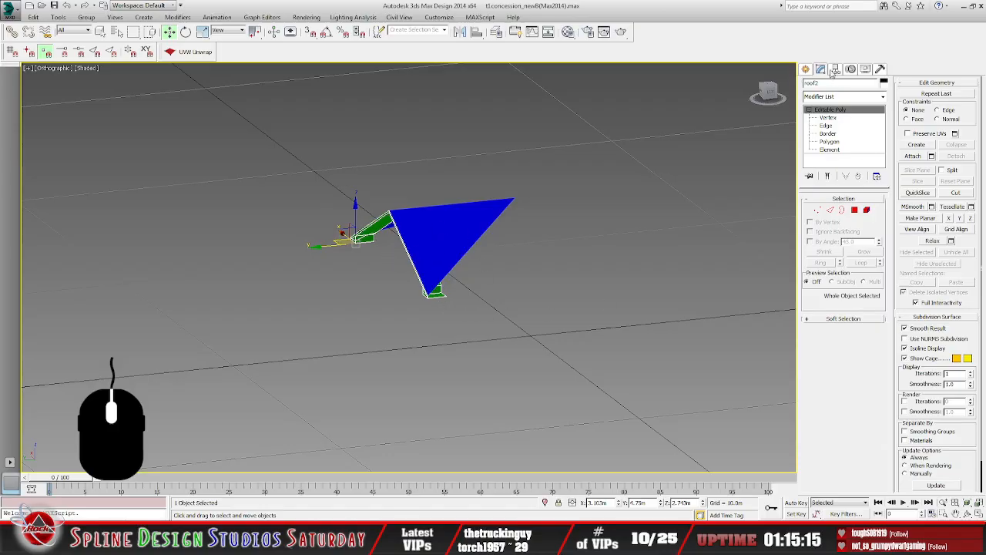
alt+middle_drag(545, 269, 543, 298)
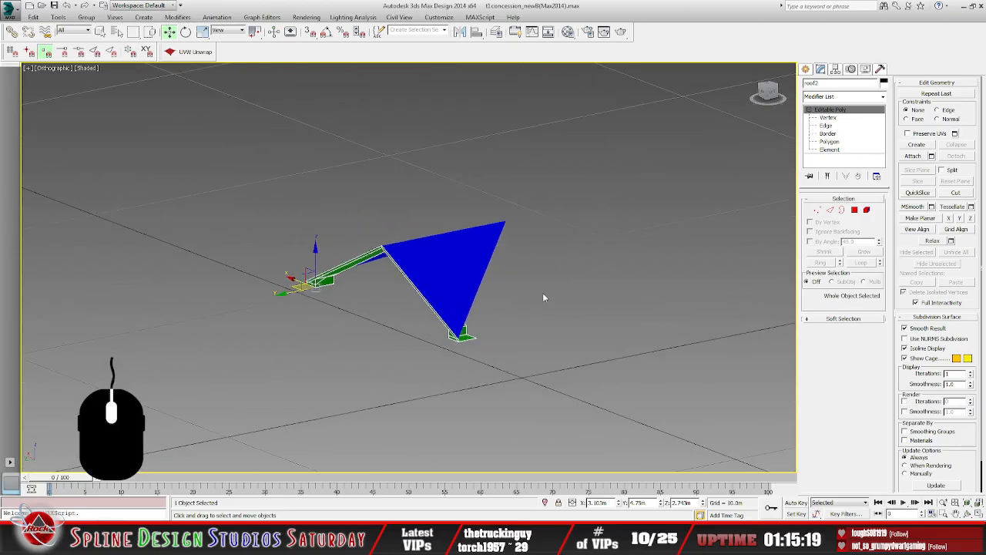
scroll(543, 297, up, 1)
right_click(538, 289)
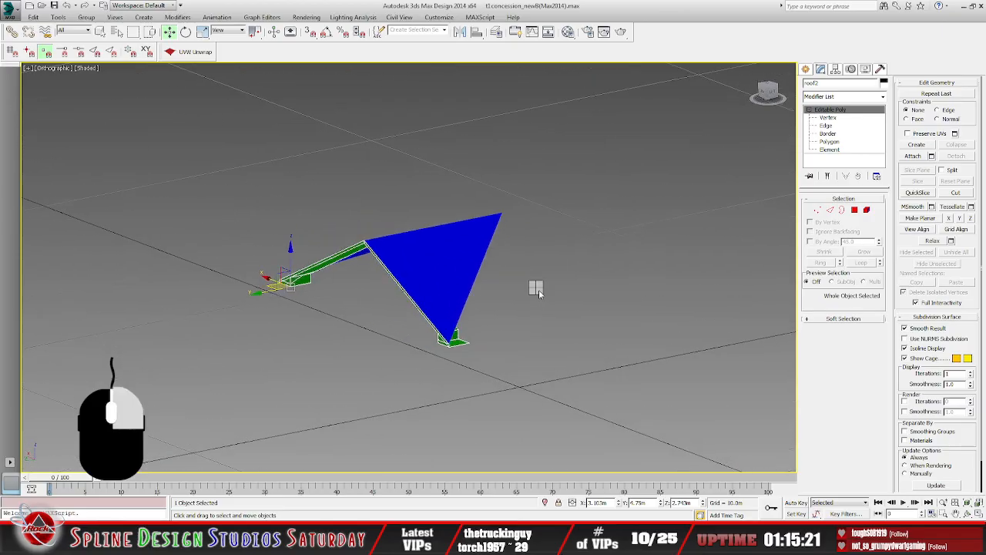
click(560, 238)
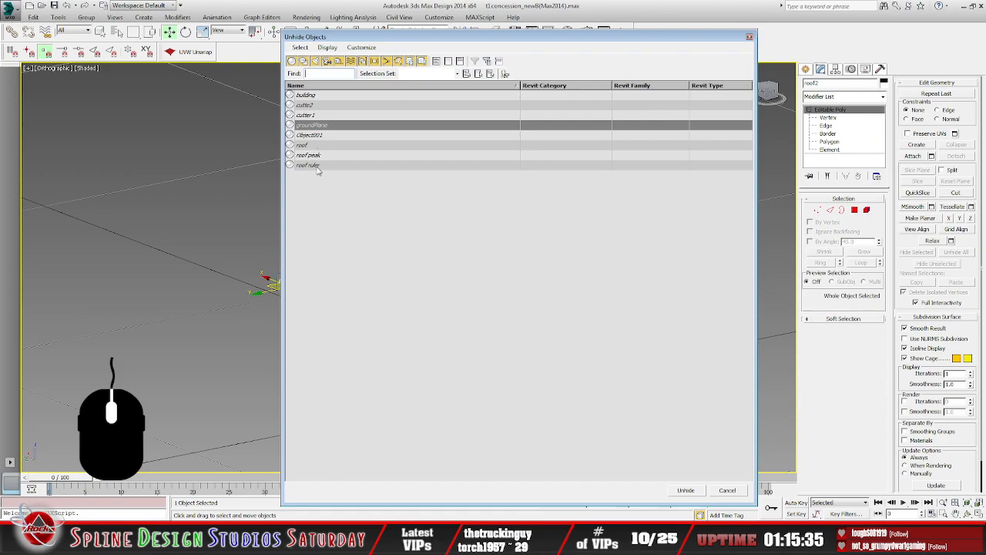
click(728, 490)
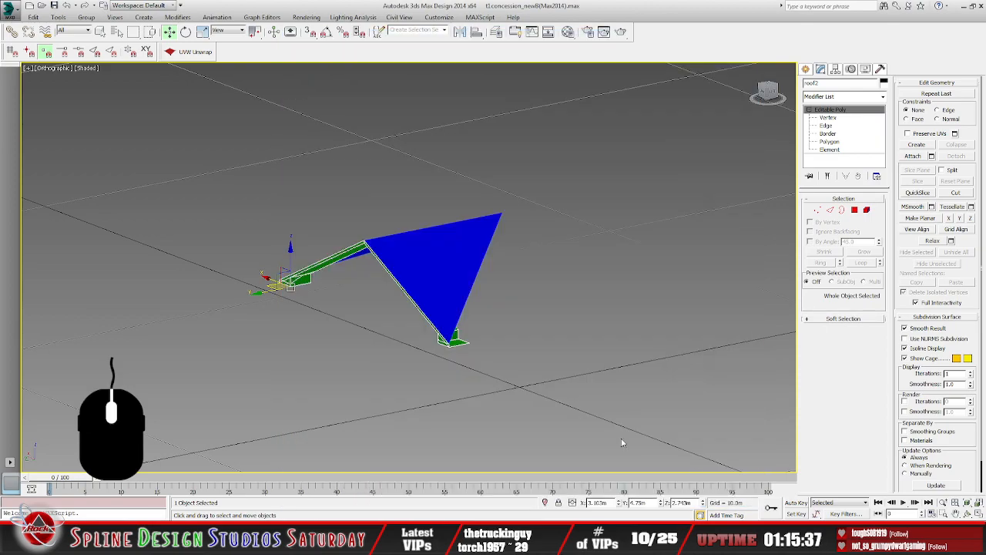
click(439, 284)
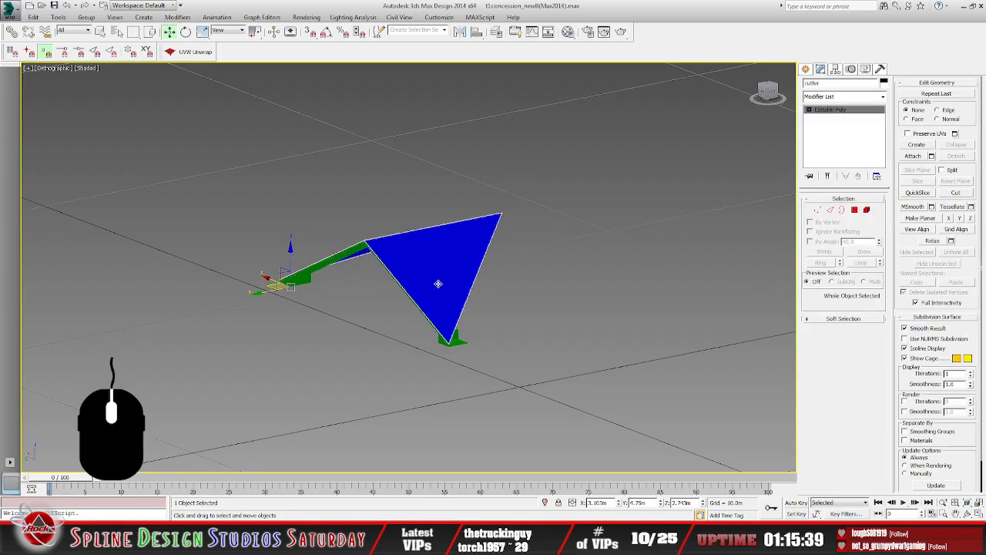
click(438, 285)
key(Delete)
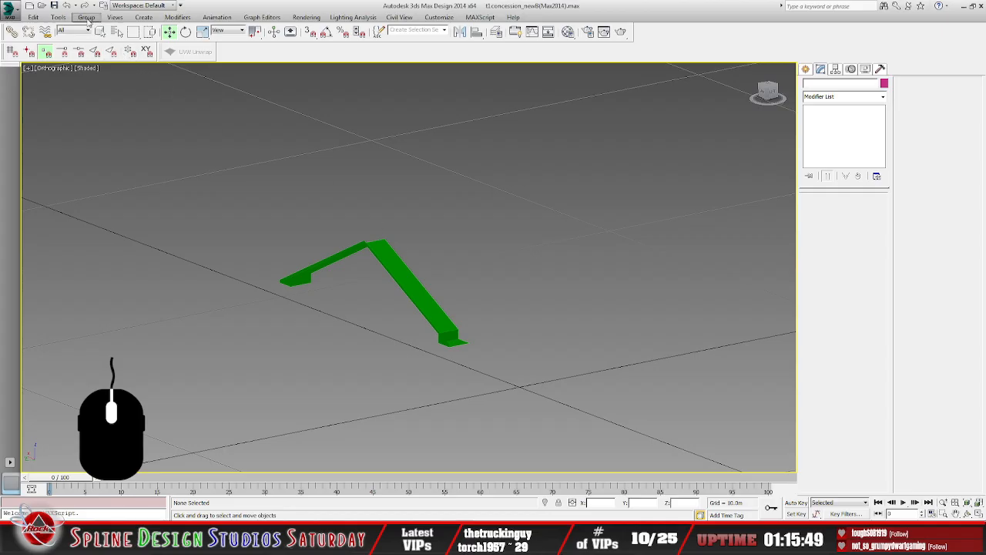
click(67, 5)
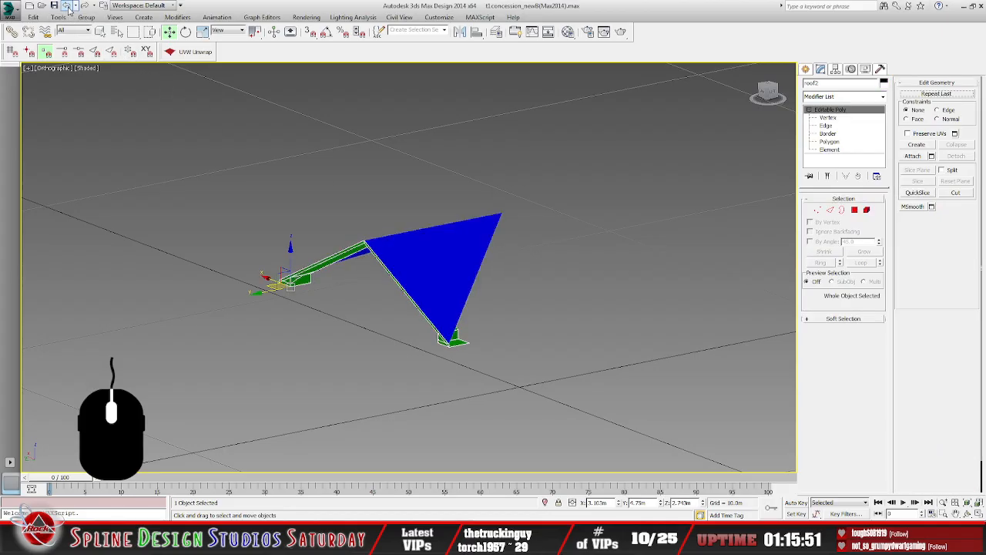
click(67, 5)
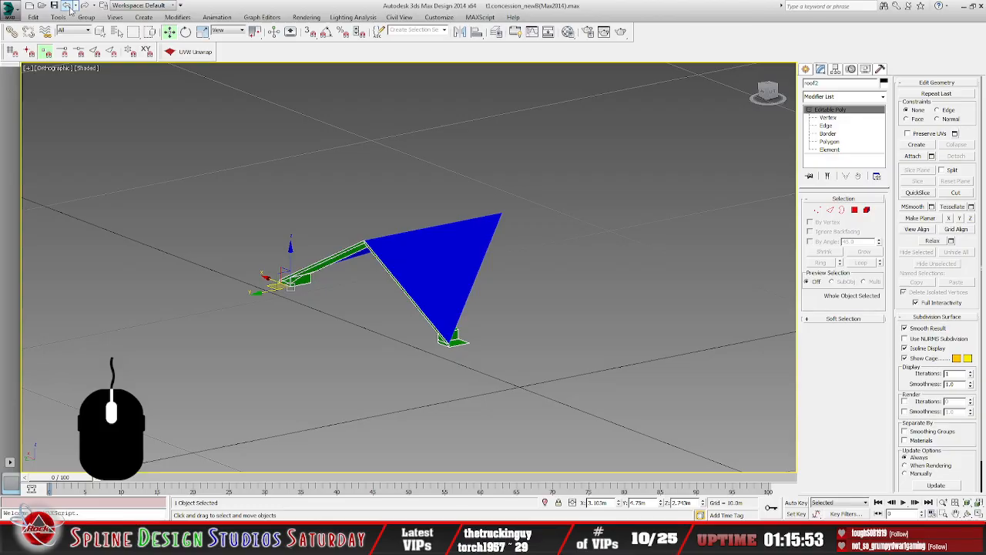
click(76, 7)
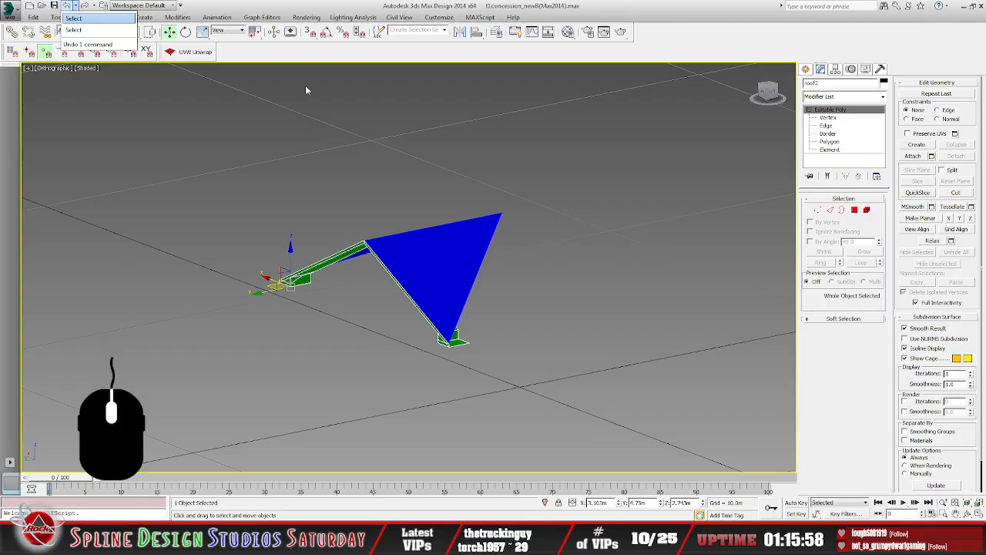
- Select the cutter and roof2 objects together and collapse them into a single mesh object
alt+middle_drag(481, 267, 497, 312)
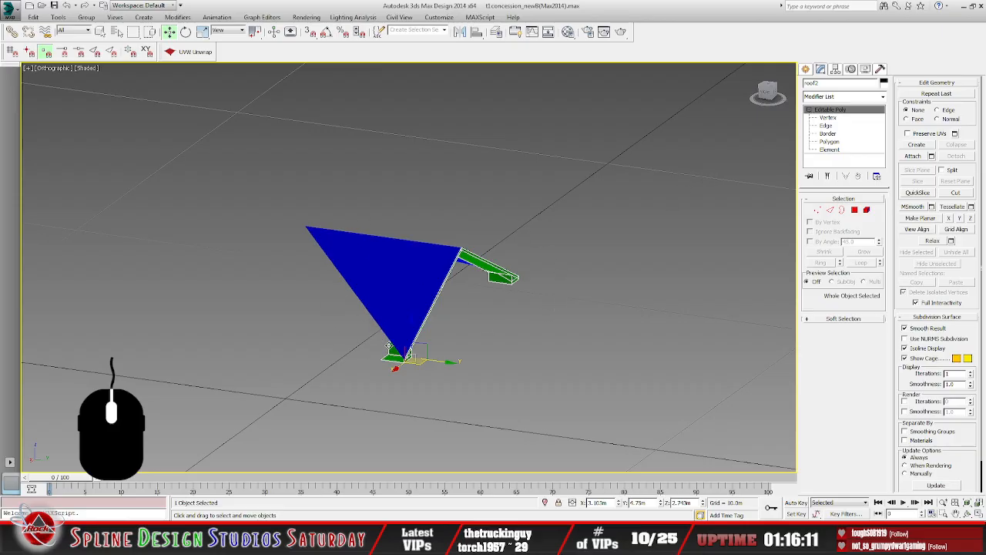
click(118, 32)
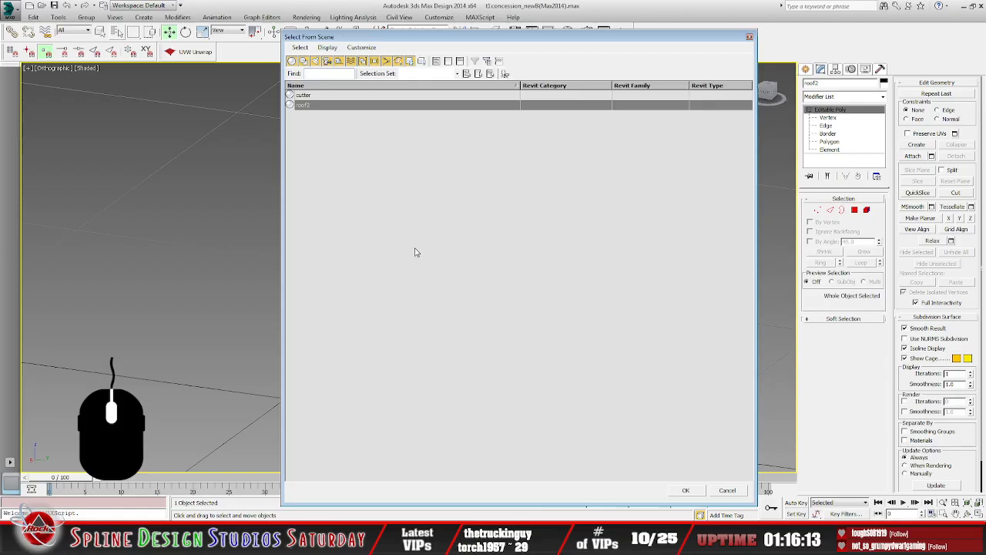
click(309, 107)
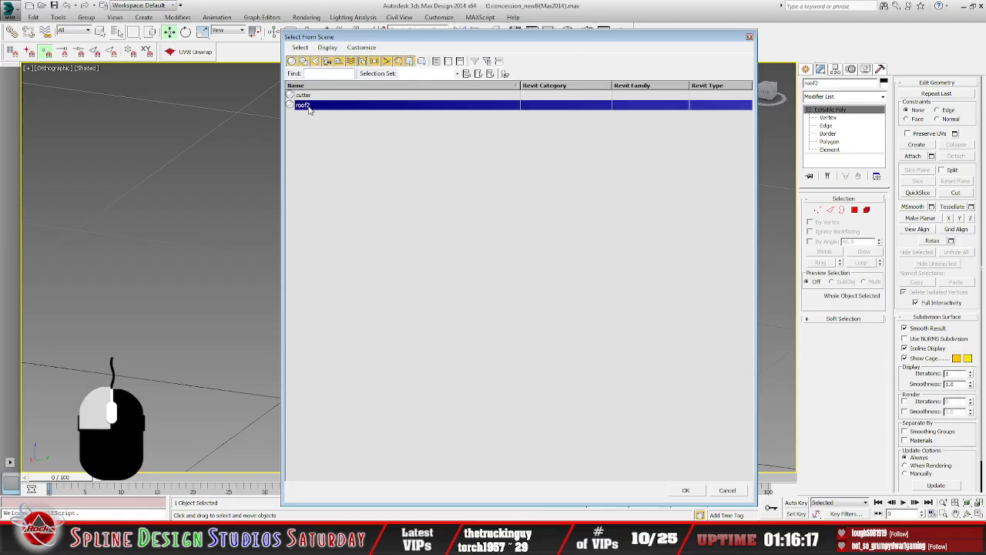
ctrl+click(309, 98)
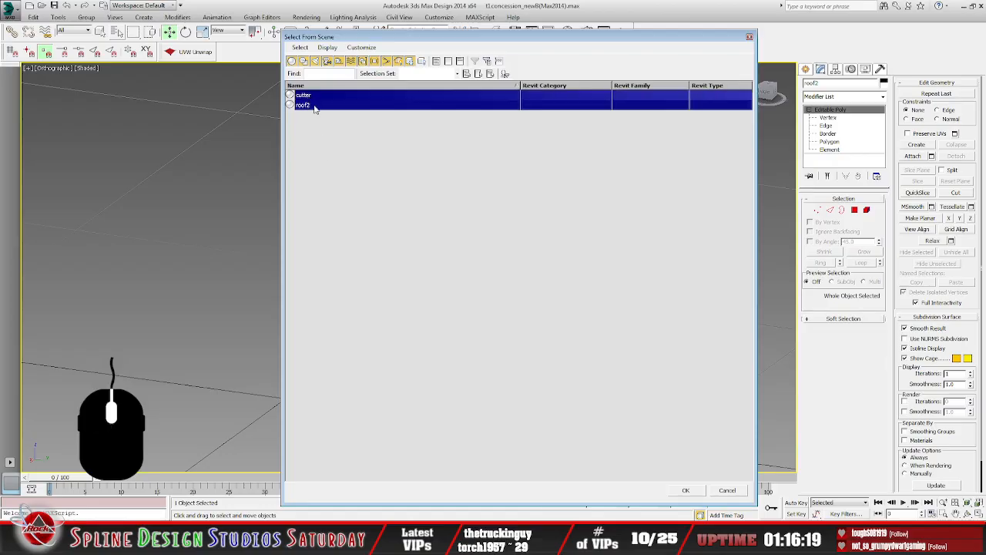
click(688, 490)
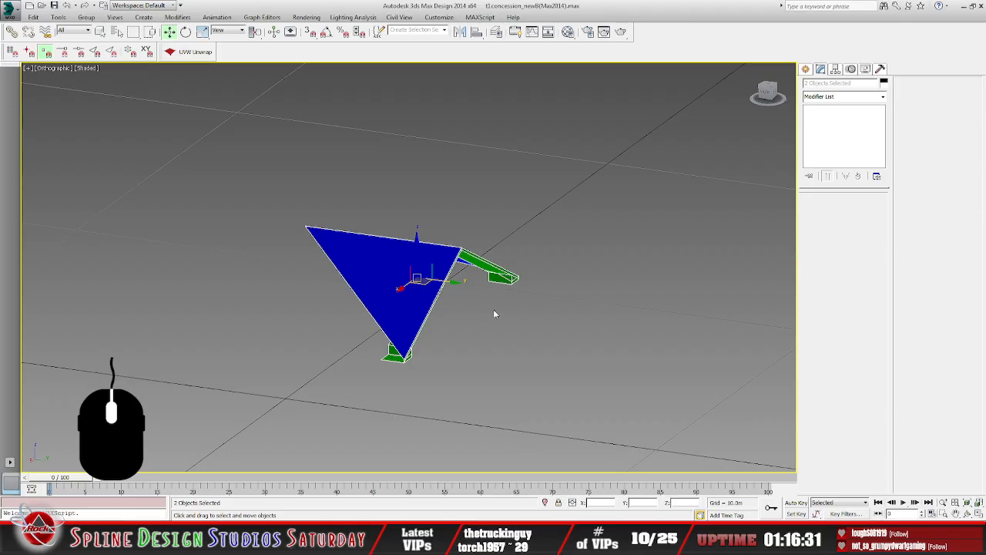
click(881, 68)
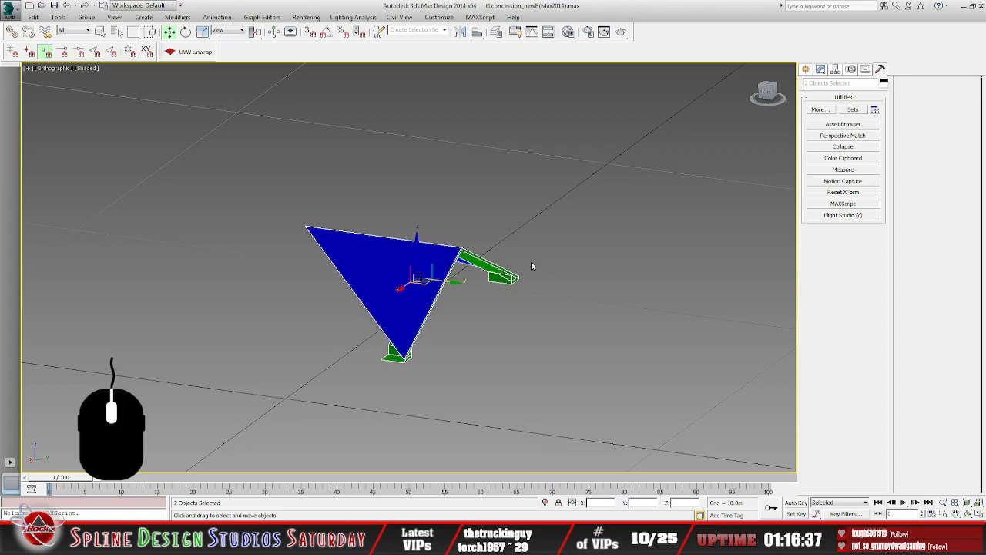
click(843, 147)
click(858, 264)
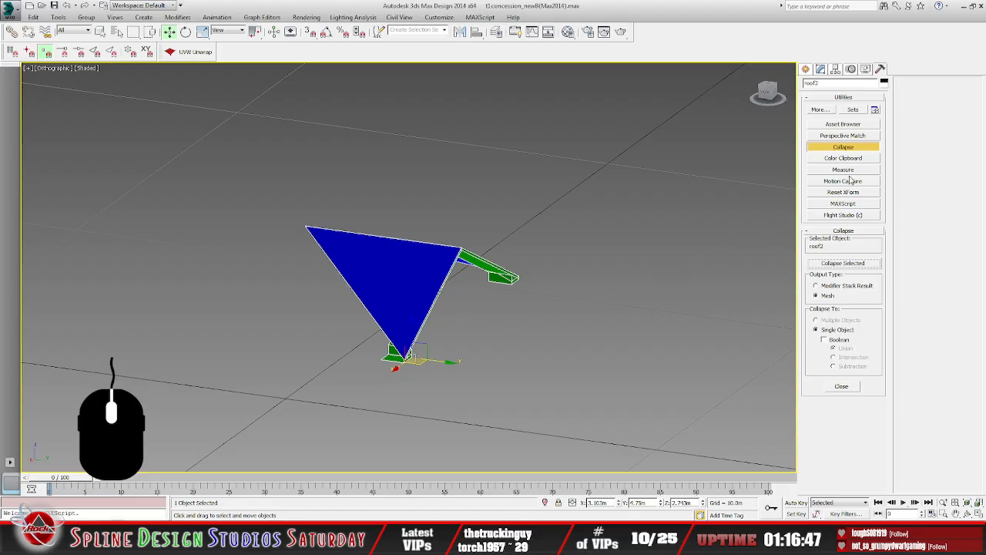
click(116, 32)
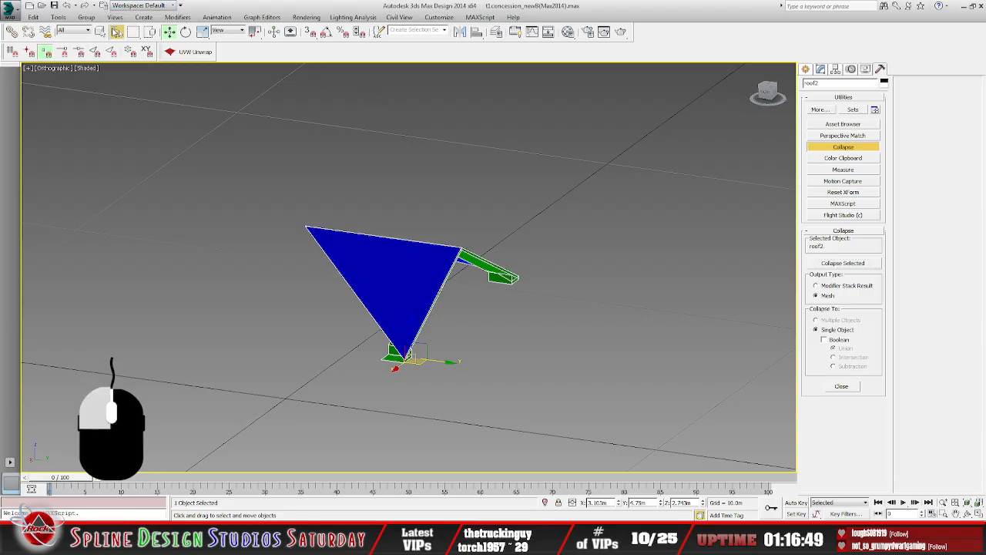
click(734, 491)
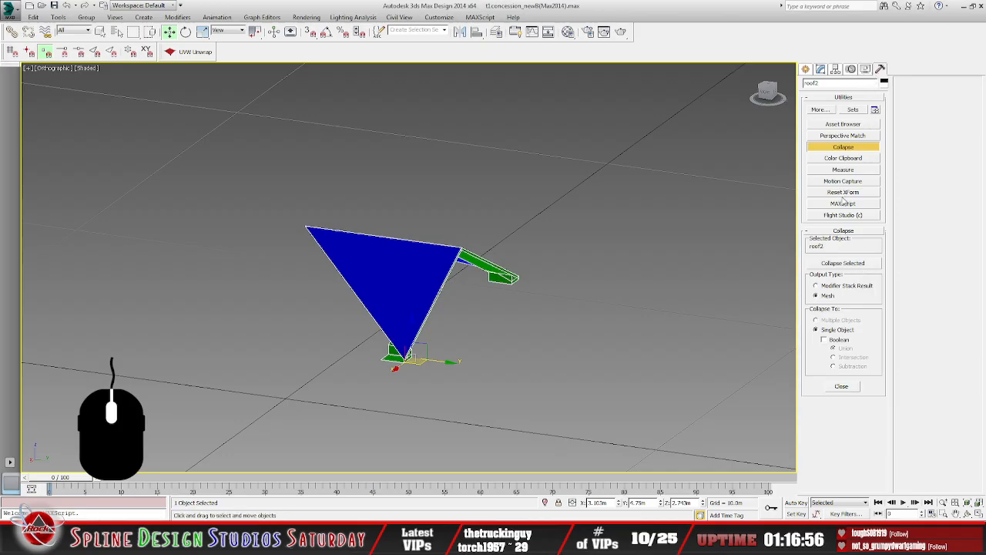
- Reset the transform of the combined roof2 object with Reset XForm and show its modifier stack
click(843, 193)
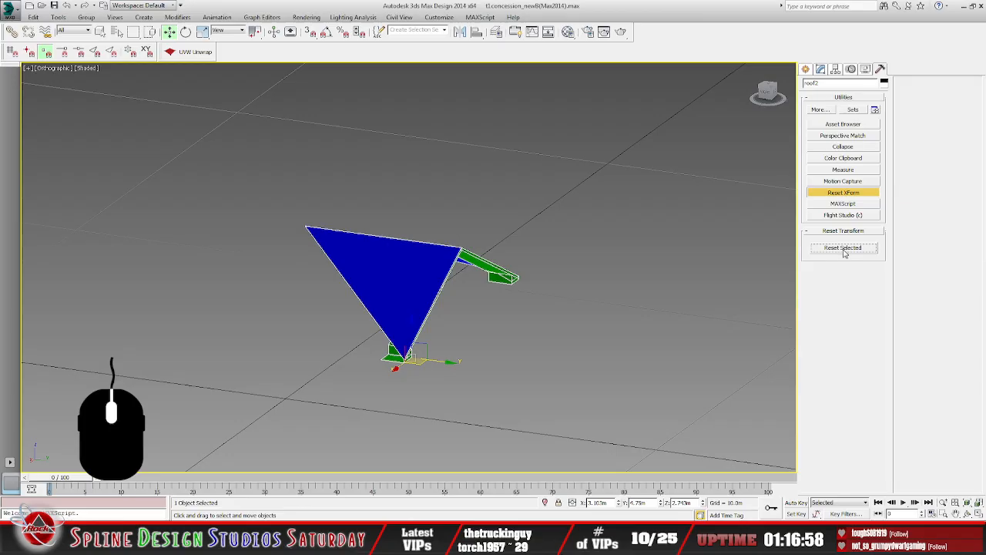
click(843, 247)
click(820, 70)
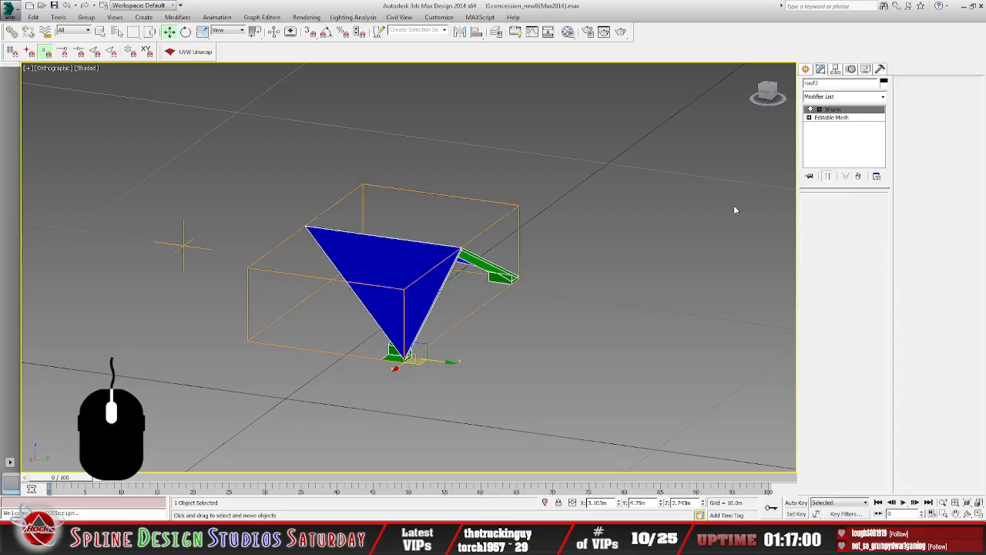
- Examine the combined roof2 mesh from several sides, including the joined roof planes, the green trim and the XForm bounding box
alt+middle_drag(595, 273, 557, 290)
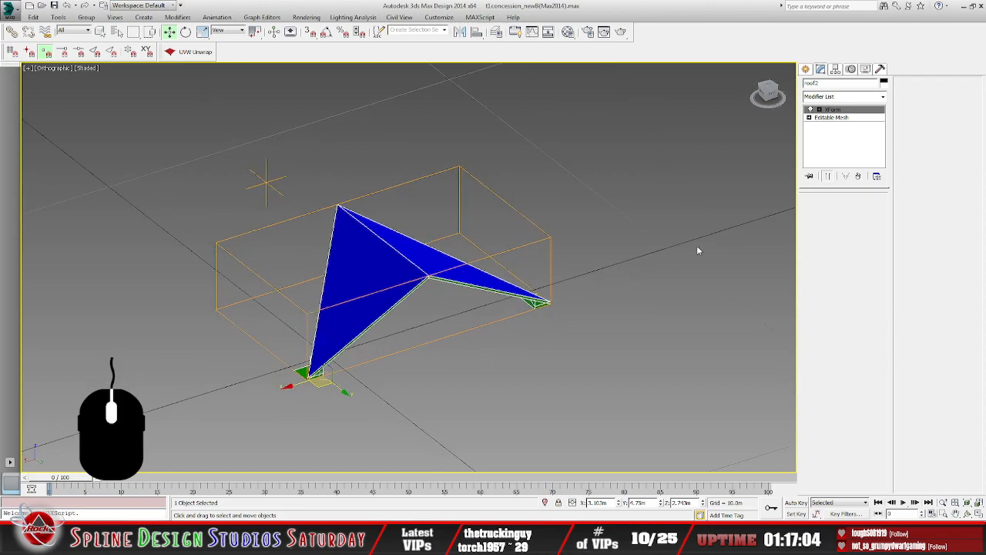
alt+middle_drag(512, 293, 598, 263)
scroll(593, 271, down, 2)
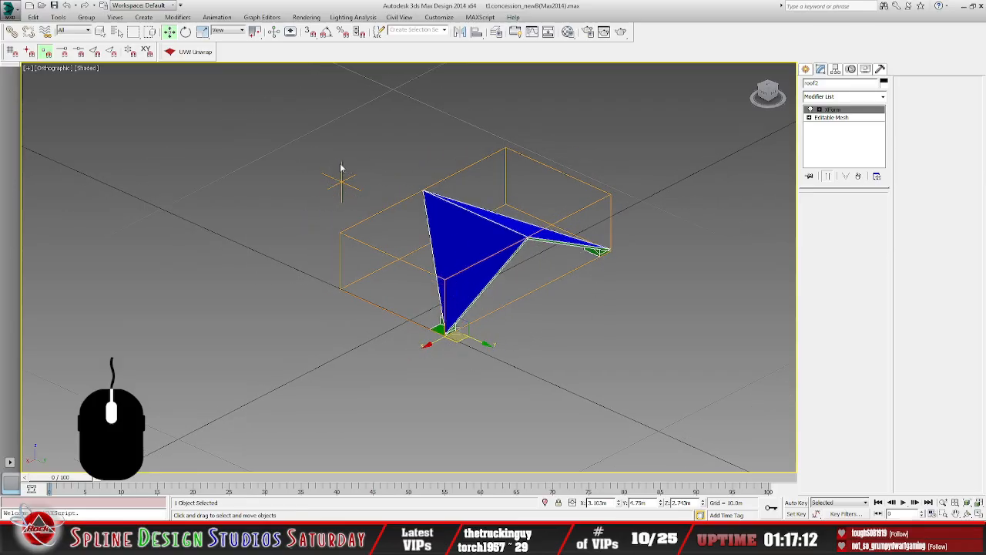
alt+middle_drag(348, 209, 311, 233)
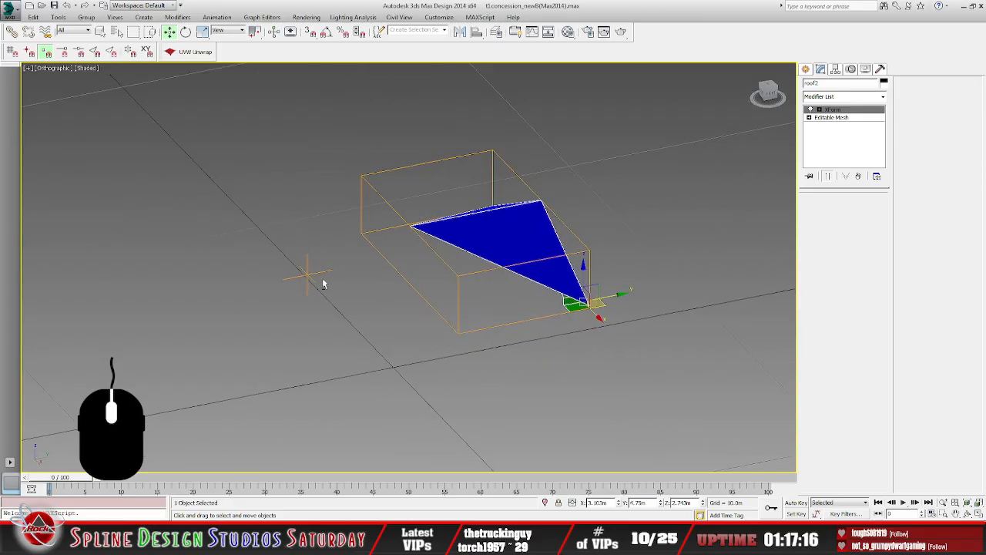
alt+middle_drag(447, 288, 445, 329)
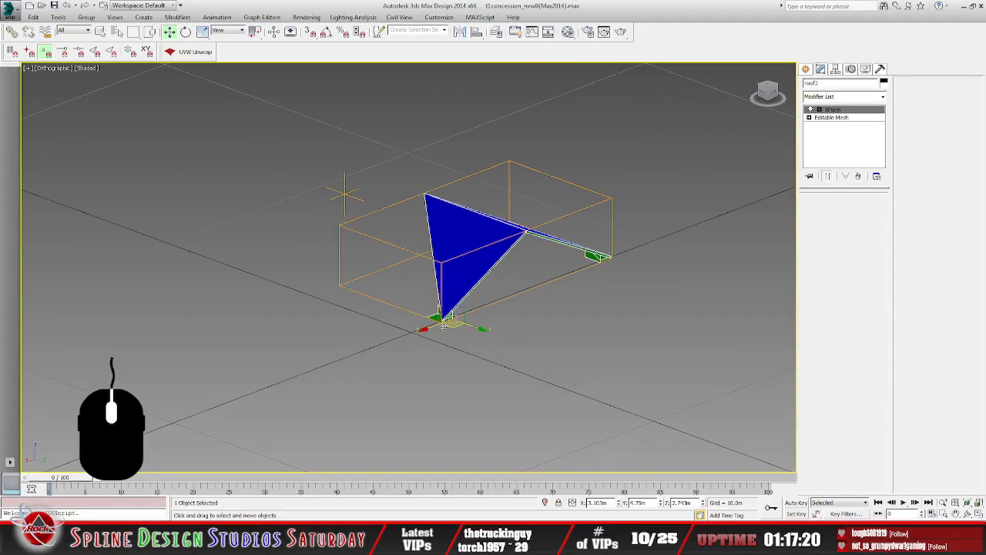
scroll(447, 330, up, 3)
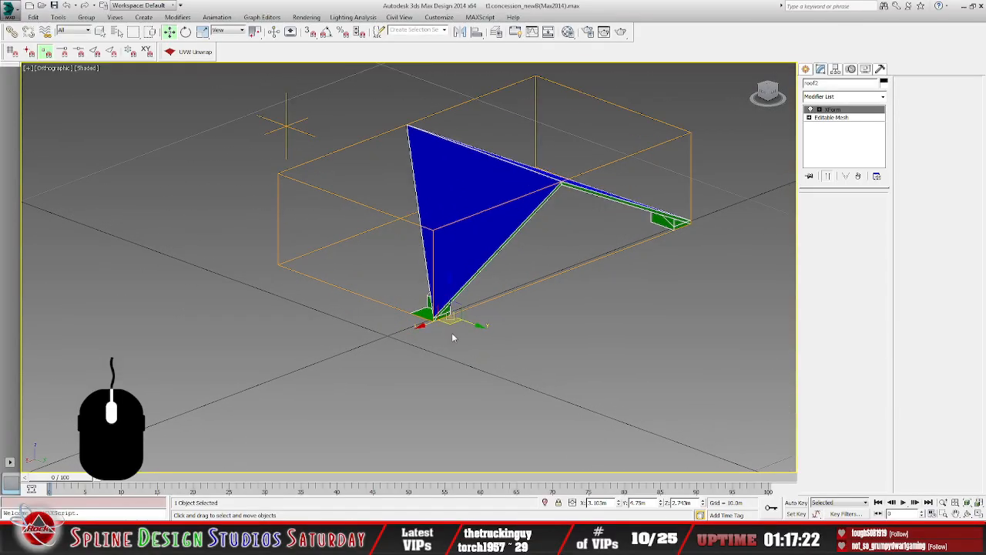
scroll(490, 330, down, 4)
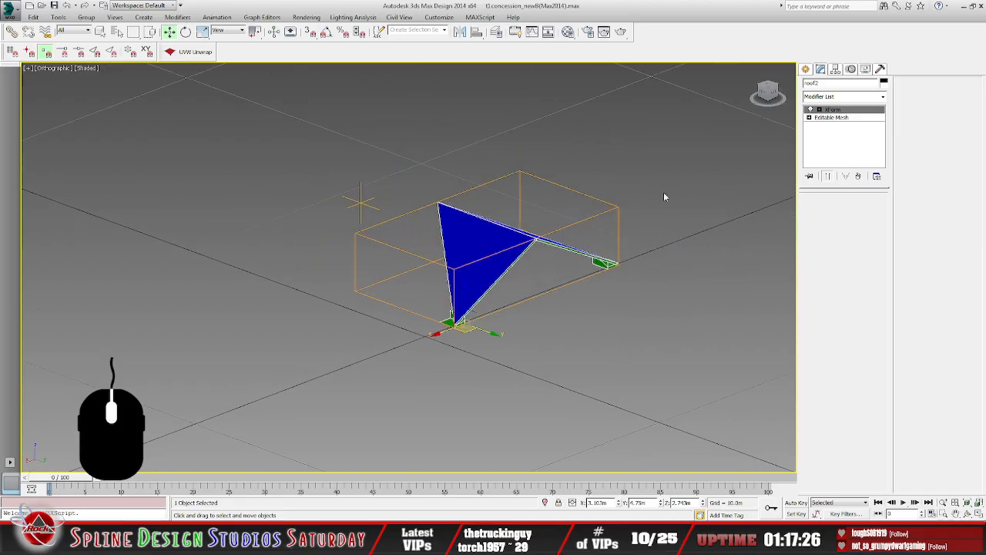
alt+middle_drag(630, 245, 363, 303)
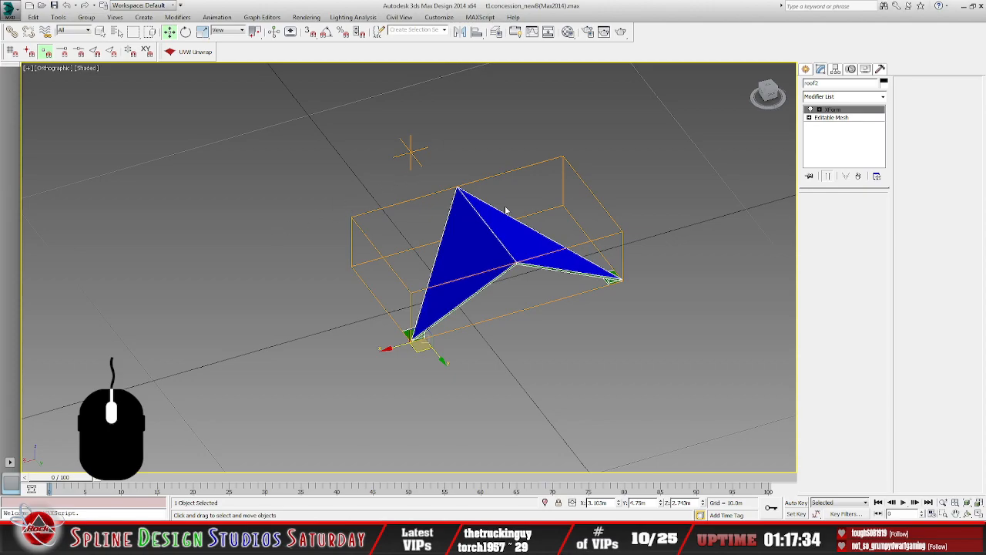
mouse_move(658, 275)
alt+middle_down()
mouse_move(583, 267)
mouse_move(669, 263)
alt+middle_up()
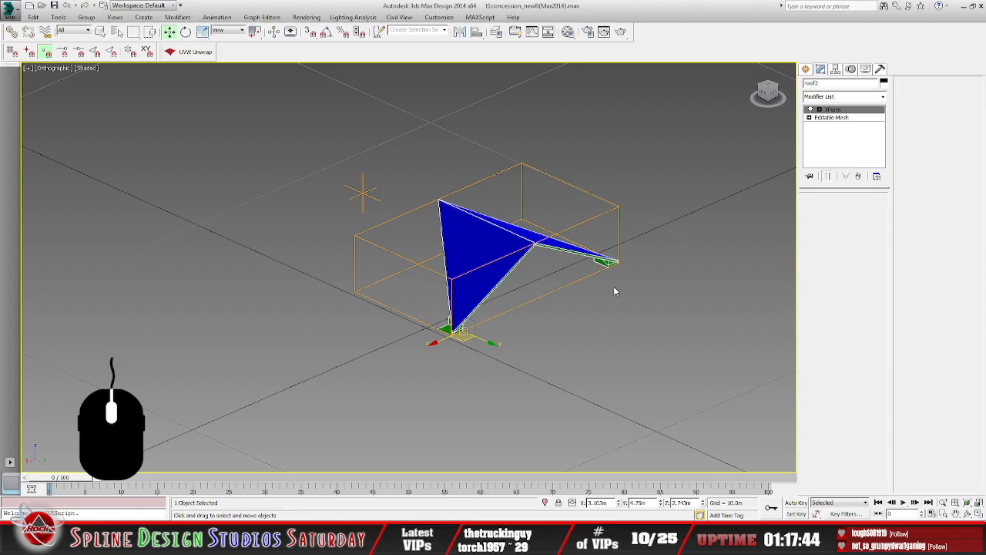
alt+middle_drag(611, 290, 408, 264)
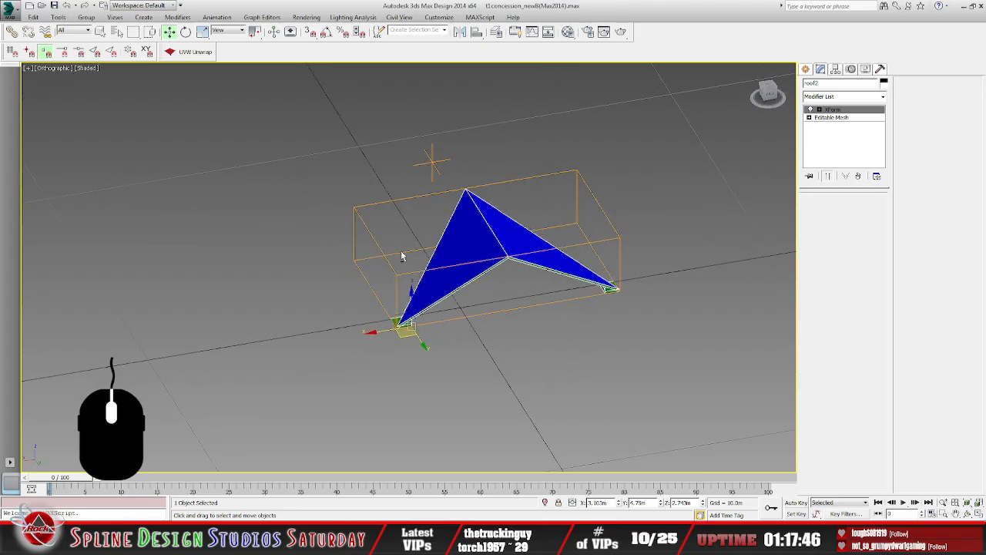
alt+middle_drag(501, 314, 532, 302)
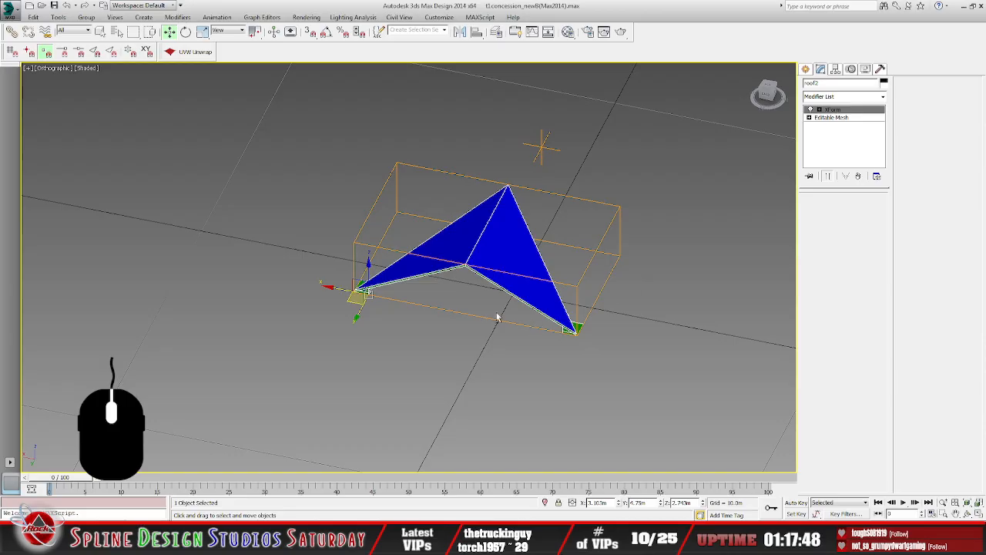
alt+middle_drag(501, 276, 589, 274)
alt+middle_drag(544, 232, 563, 225)
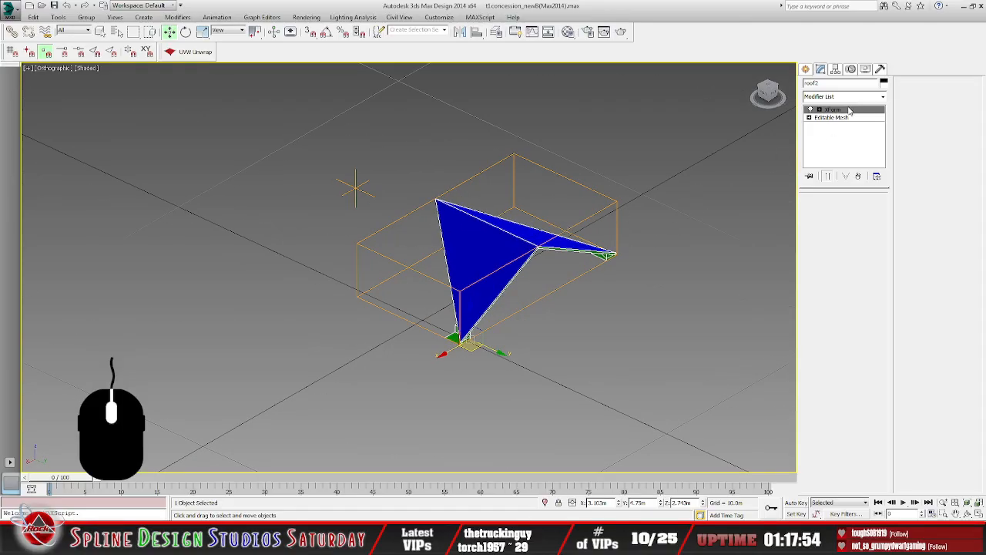
- Collapse roof2's entire modifier stack, holding the scene first, and convert the object to an editable poly
right_click(850, 114)
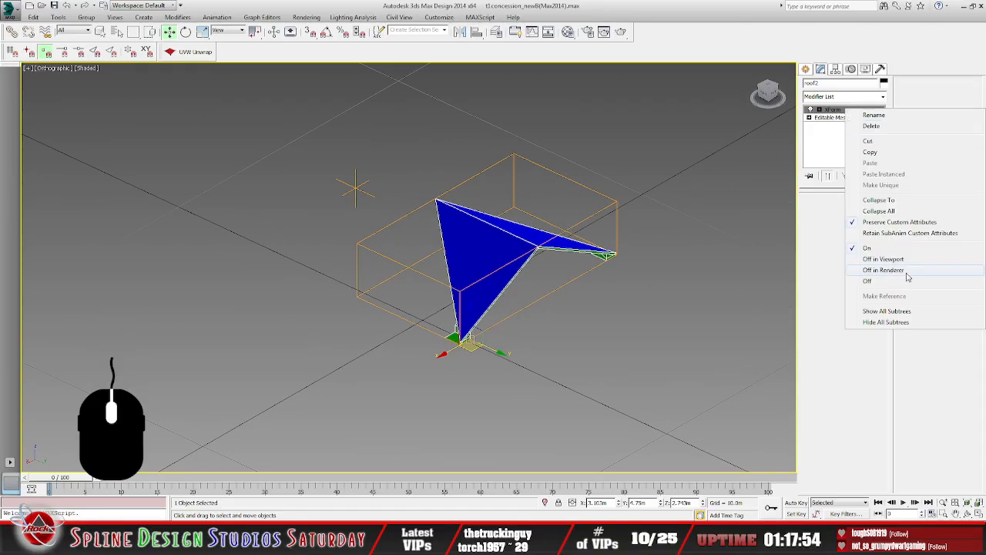
click(879, 211)
click(511, 295)
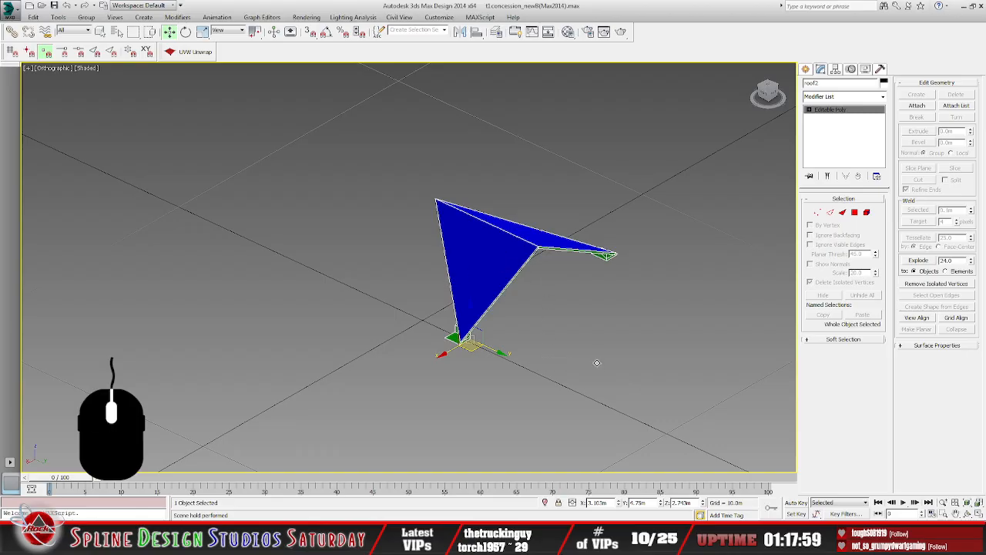
- Unhide only Object001 from the list of hidden objects
click(639, 271)
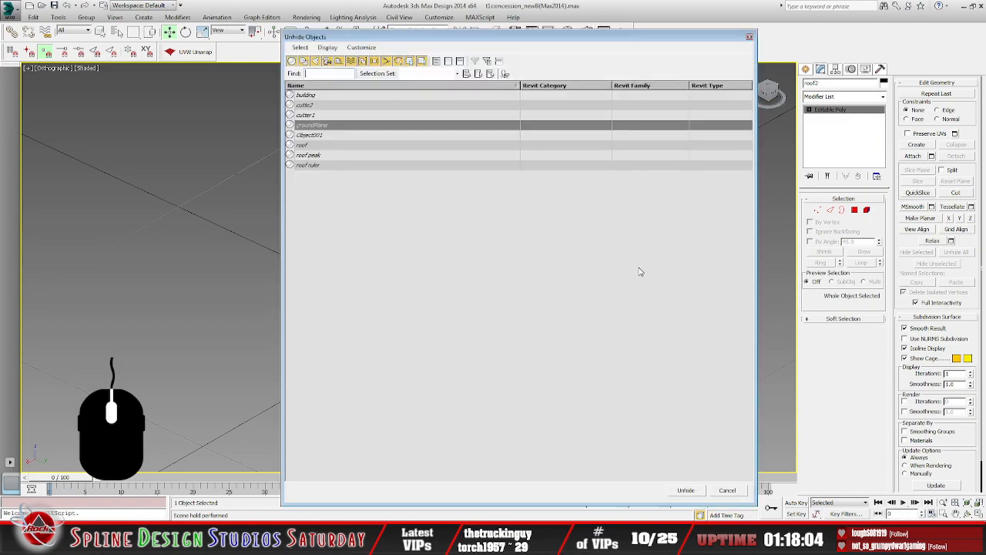
click(322, 135)
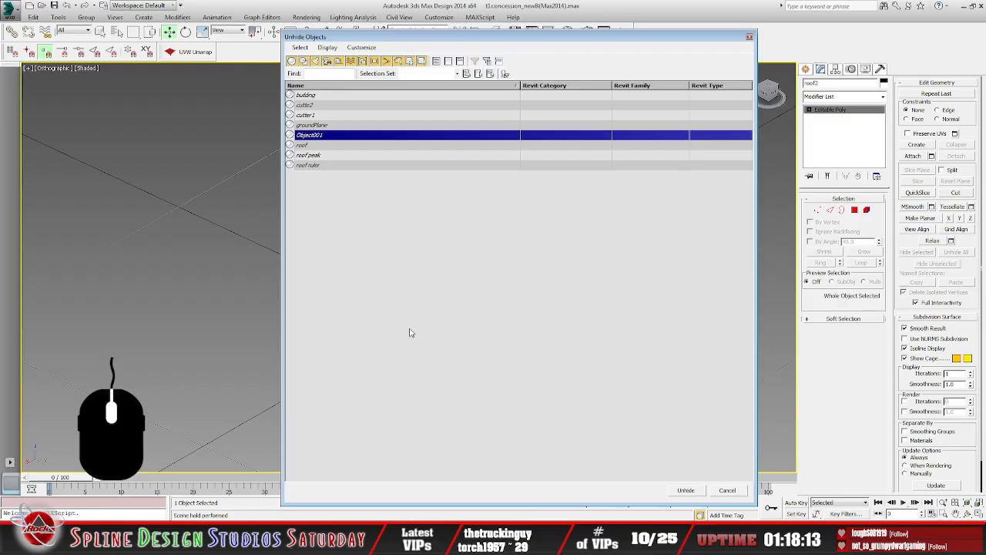
click(686, 490)
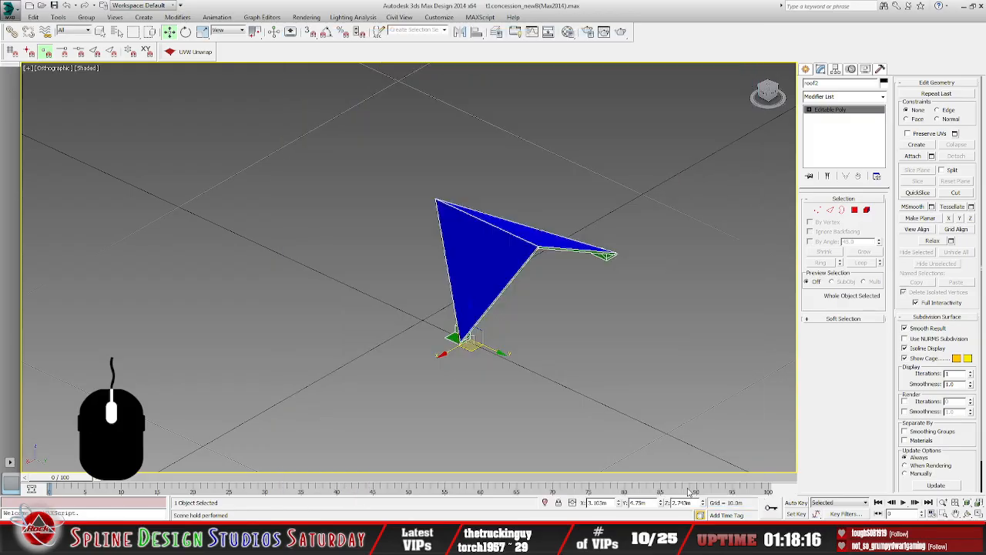
- Select the roof2 object and hide it so that Object001 can be worked on alone
click(502, 256)
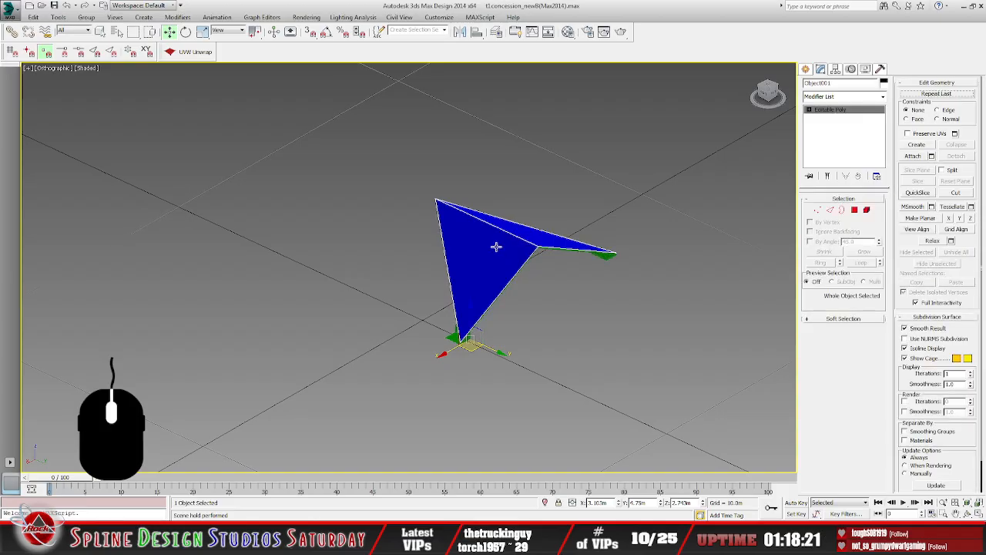
mouse_move(574, 294)
alt+middle_down()
mouse_move(589, 287)
mouse_move(578, 278)
alt+middle_up()
click(578, 252)
right_click(578, 252)
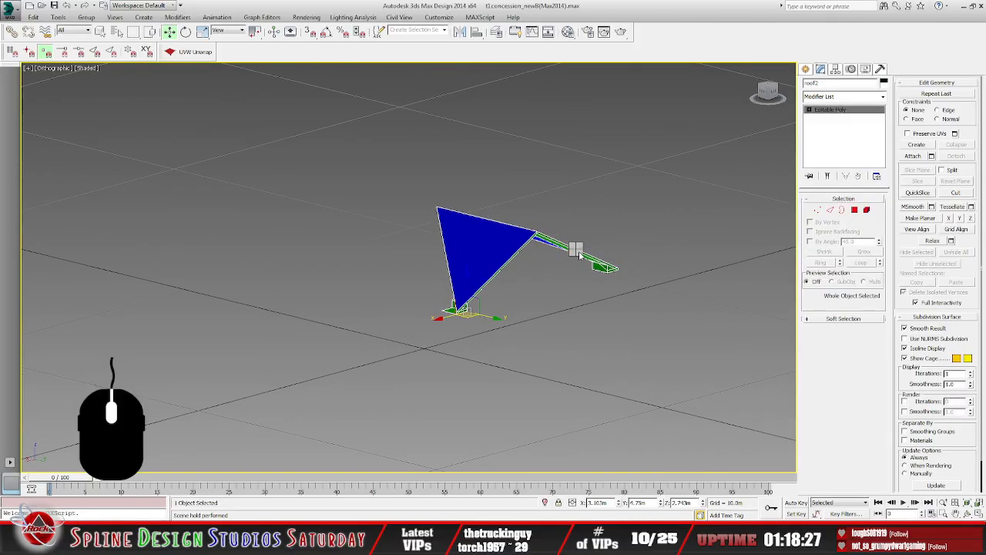
click(605, 224)
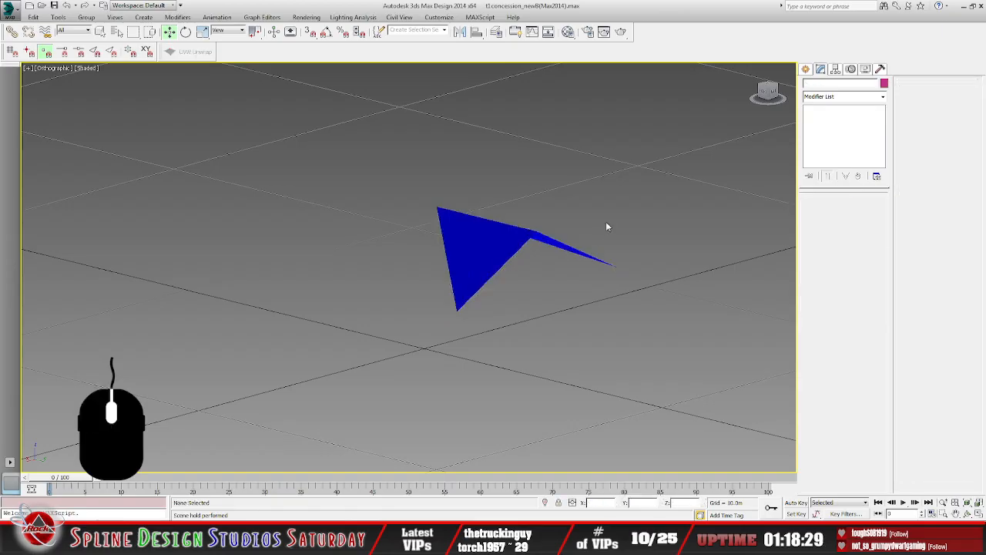
- Select the Object001 roof-plane mesh and rename it as cutter
click(500, 240)
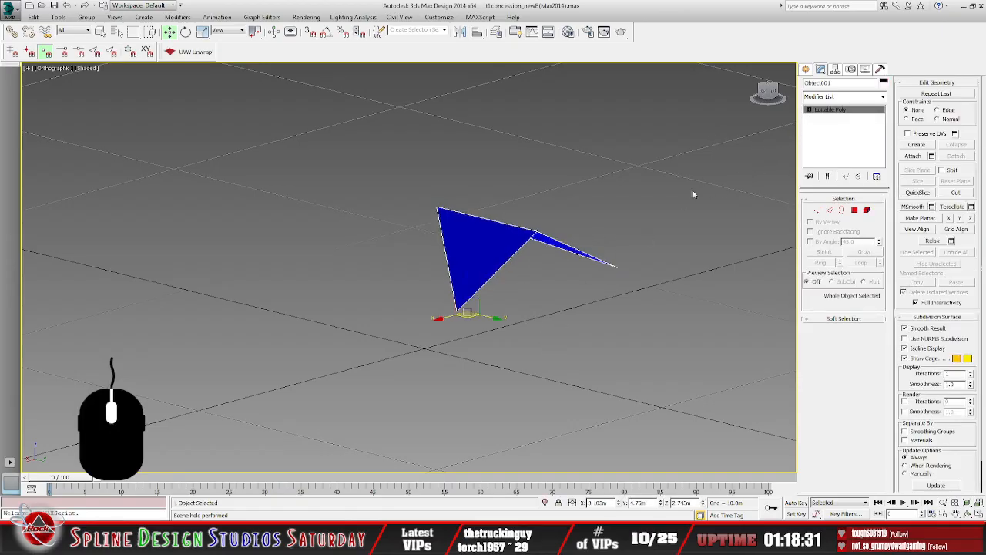
alt+middle_drag(611, 282, 467, 306)
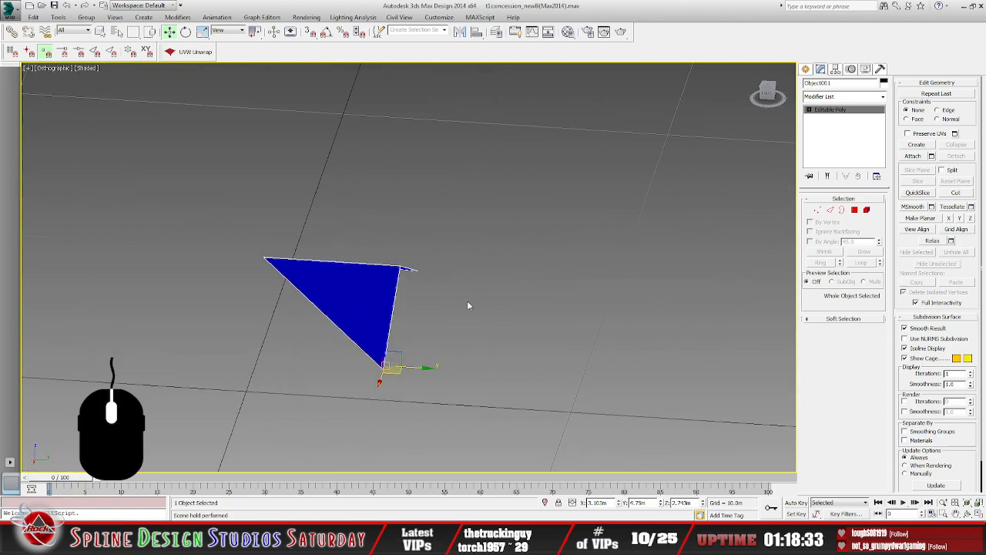
alt+middle_drag(484, 261, 525, 310)
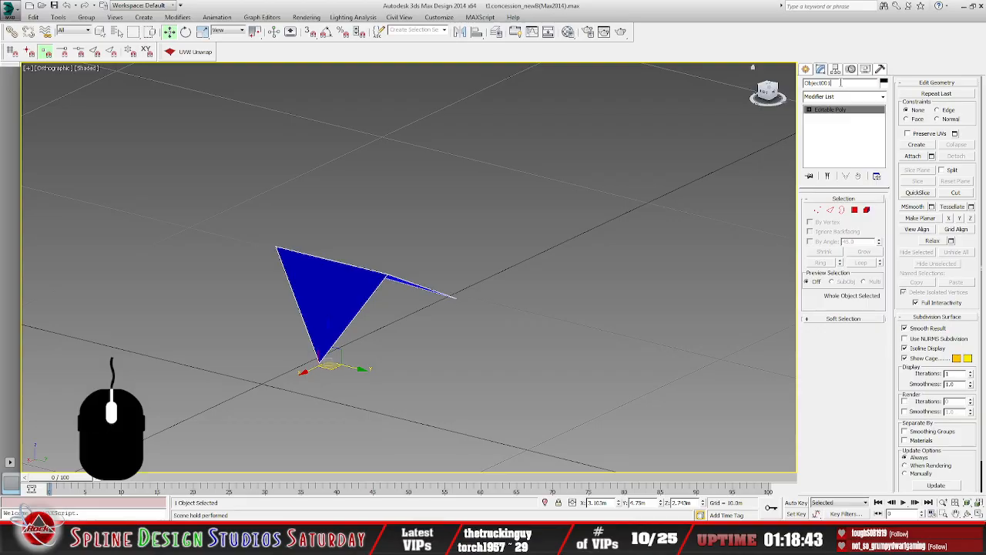
key(BackSpace)
key(BackSpace)
key(BackSpace)
key(BackSpace)
key(BackSpace)
key(BackSpace)
key(BackSpace)
key(BackSpace)
key(BackSpace)
text(cutter)
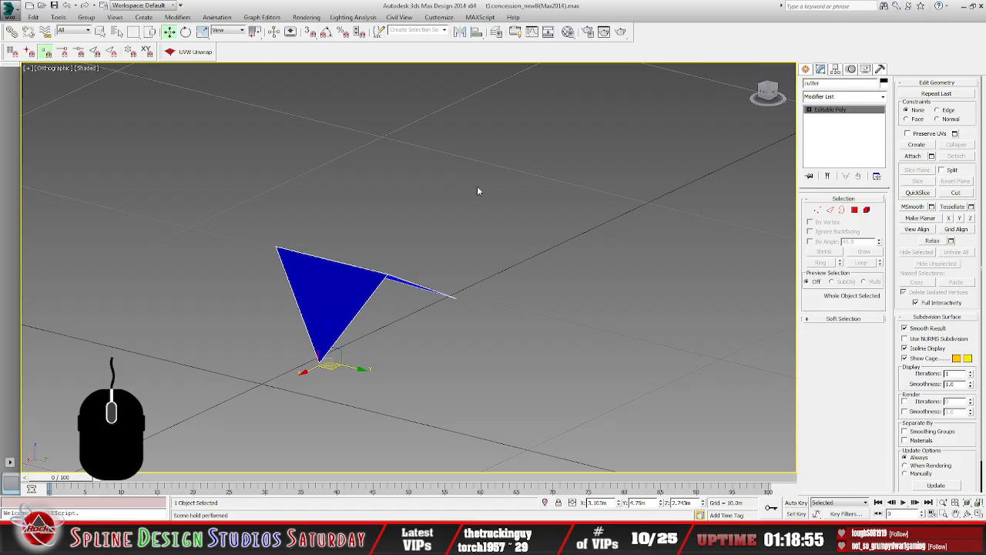
- Try moving the cutter's two slanted back edges at Edge level, then undo the move and clear the edge selection
alt+middle_drag(429, 226, 455, 232)
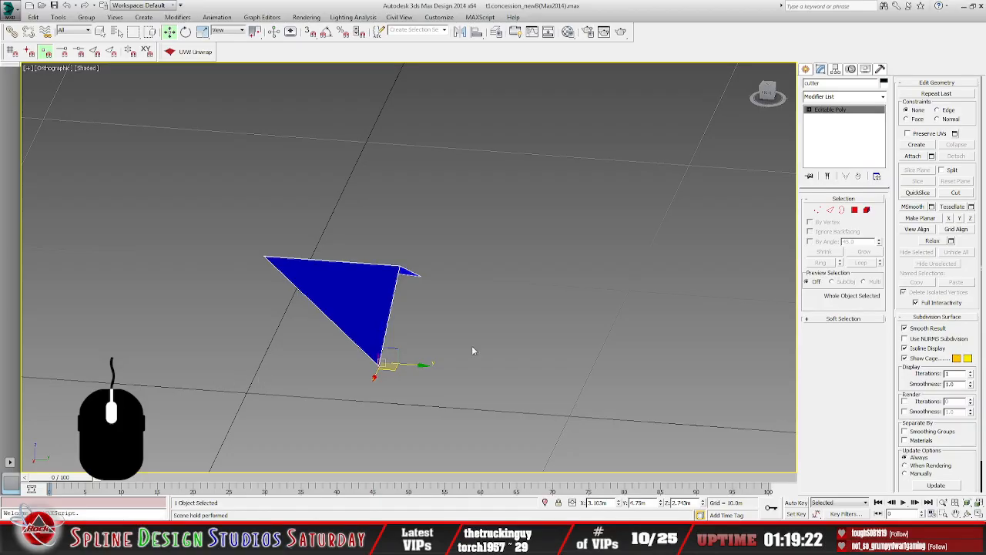
click(668, 21)
click(809, 109)
click(825, 125)
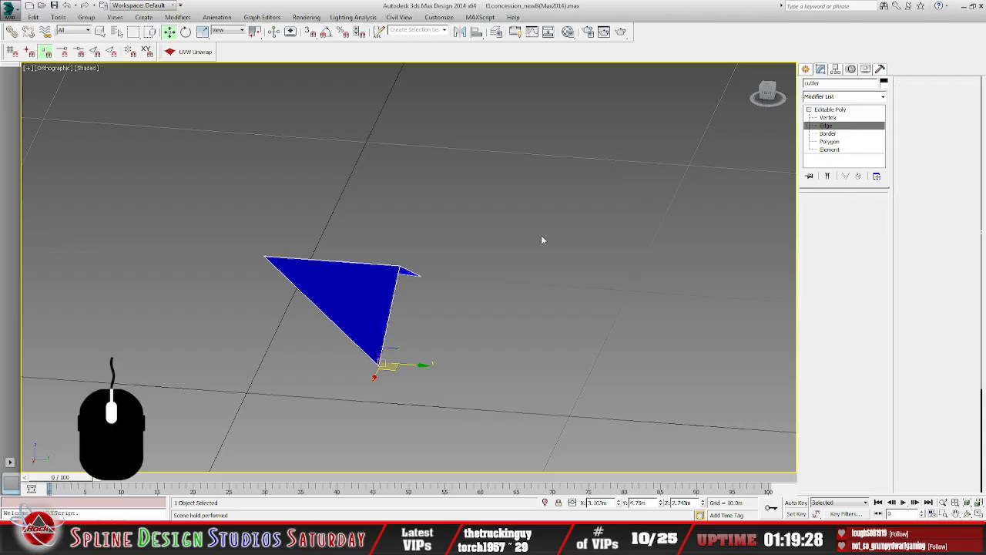
alt+middle_drag(467, 352, 487, 359)
drag(367, 261, 346, 262)
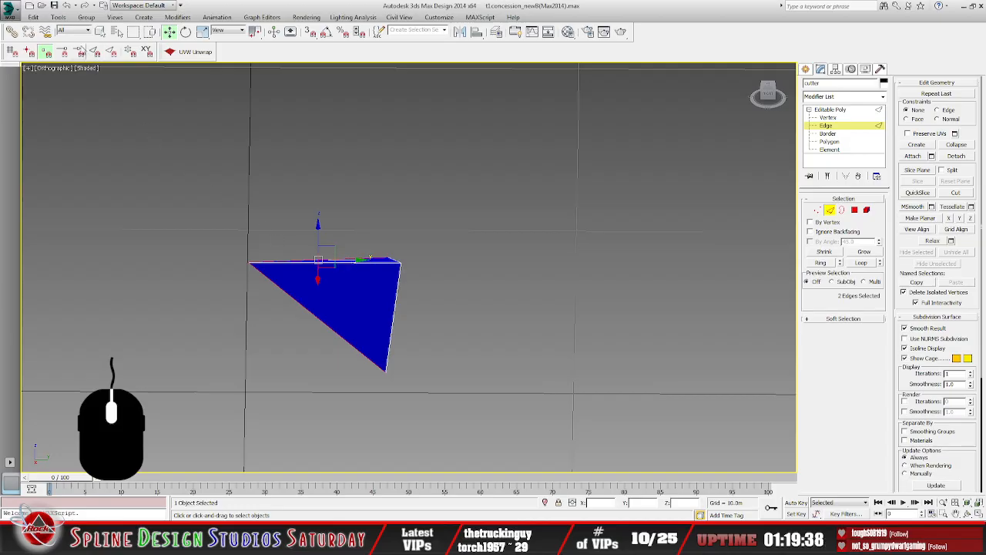
key(ctrl+z)
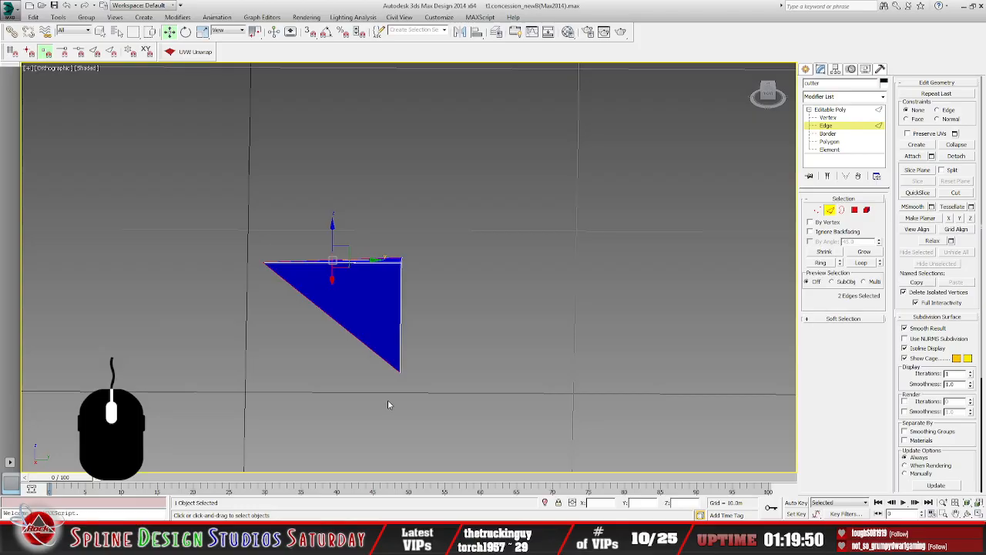
click(470, 362)
alt+middle_drag(482, 328, 445, 327)
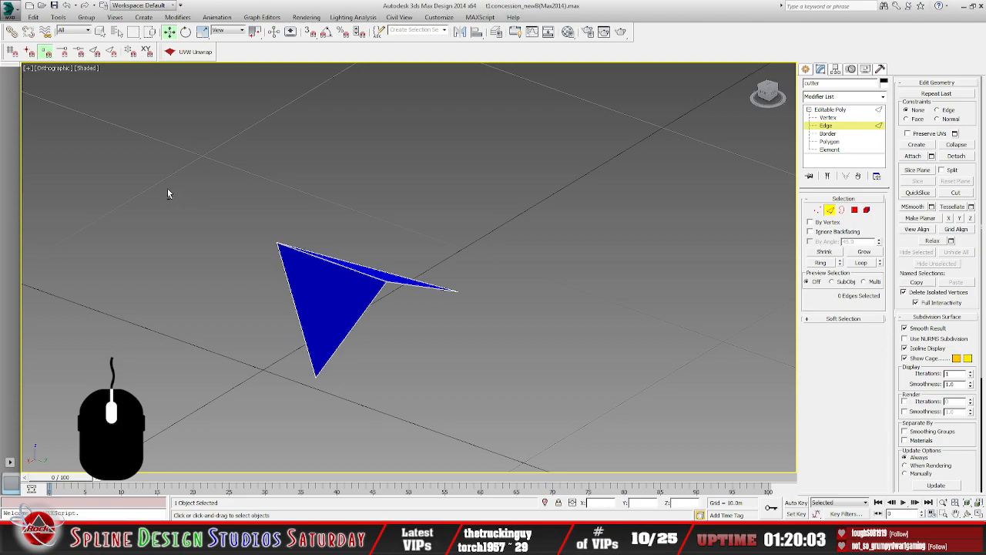
- Try moving the cutter's four front-end vertices outward along Y to about 6.69 m, then undo it and leave Vertex level
alt+middle_drag(482, 353, 701, 264)
click(827, 117)
drag(366, 233, 463, 423)
alt+middle_drag(496, 393, 450, 329)
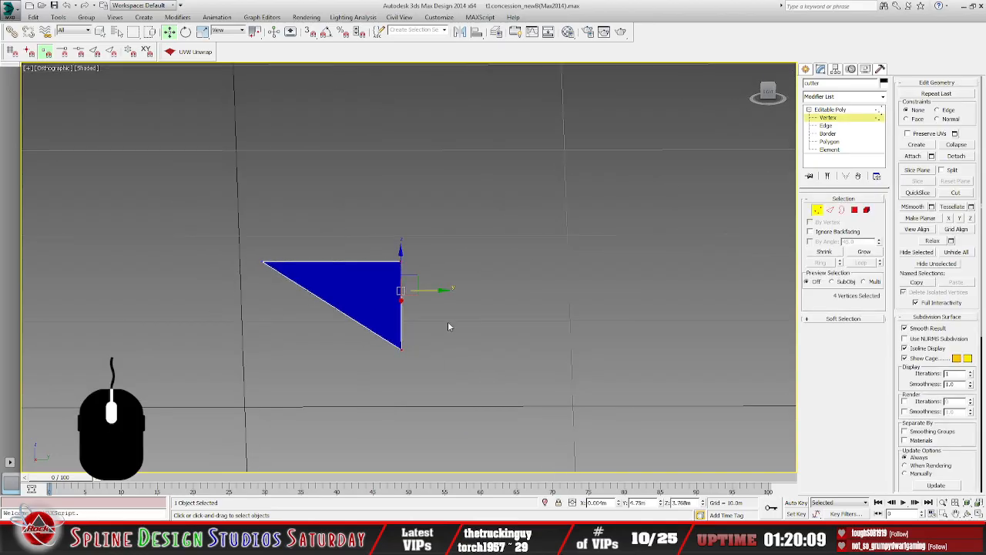
drag(438, 291, 491, 291)
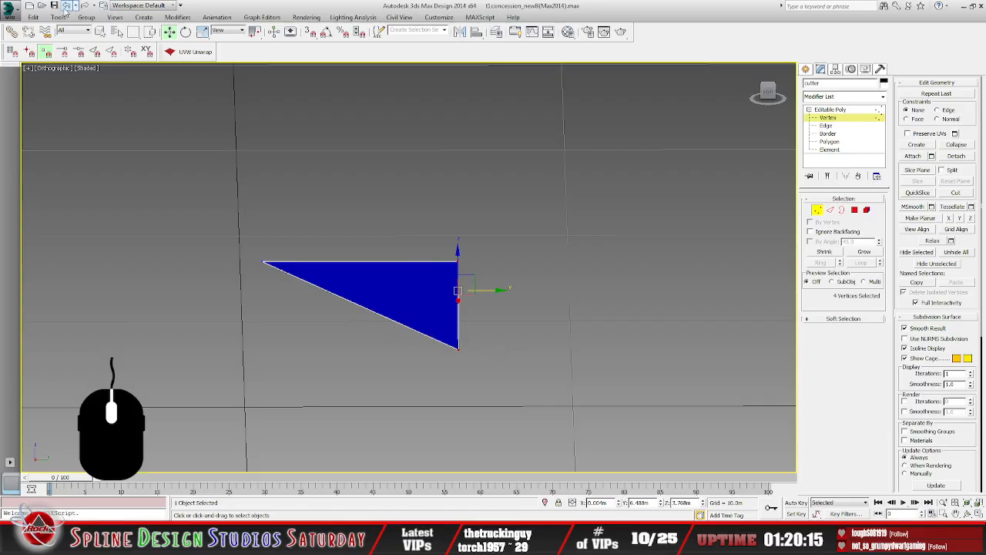
key(ctrl+z)
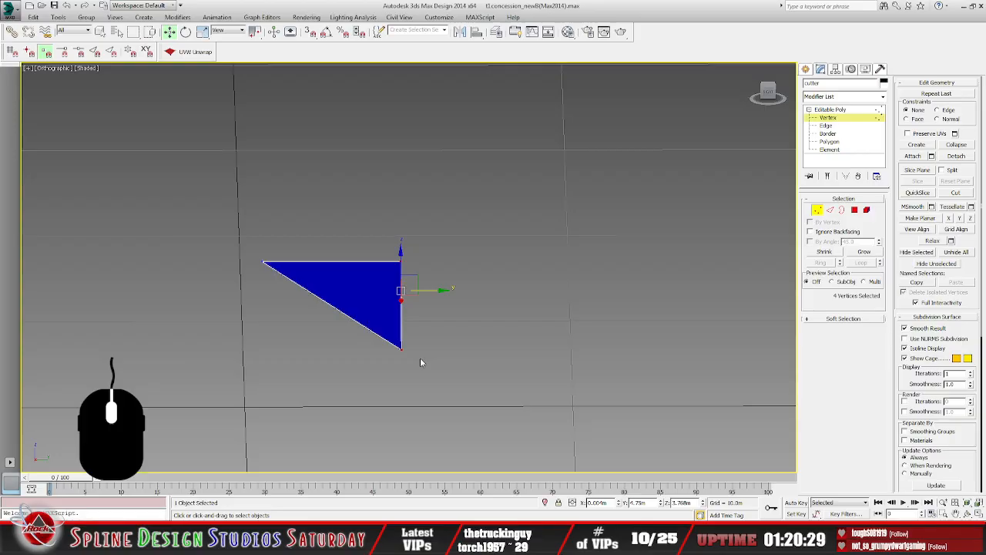
mouse_move(445, 315)
alt+middle_down()
mouse_move(428, 329)
mouse_move(439, 326)
alt+middle_up()
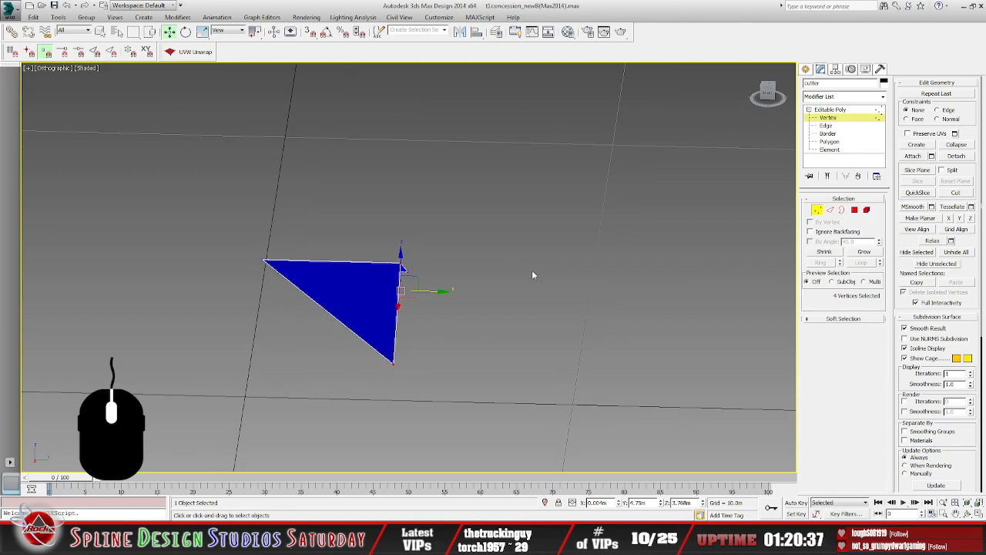
key(1)
- Unhide the roof object and examine how the cutter intersects its sloped plane from several angles
right_click(538, 300)
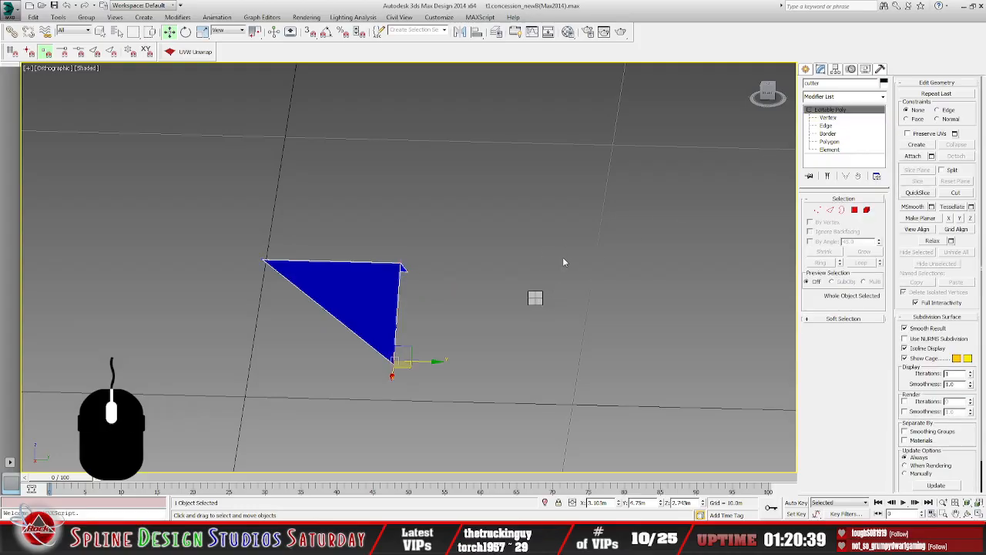
click(562, 251)
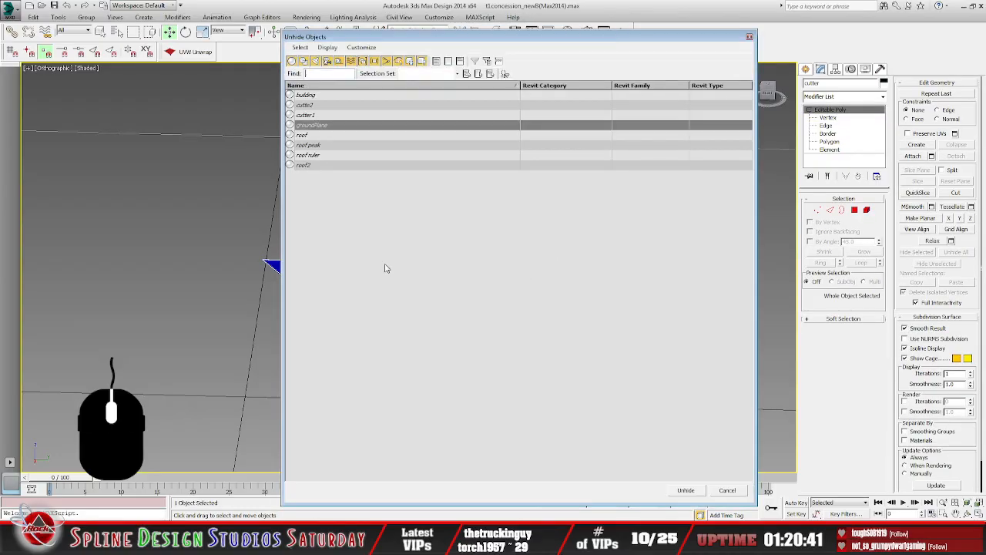
click(309, 136)
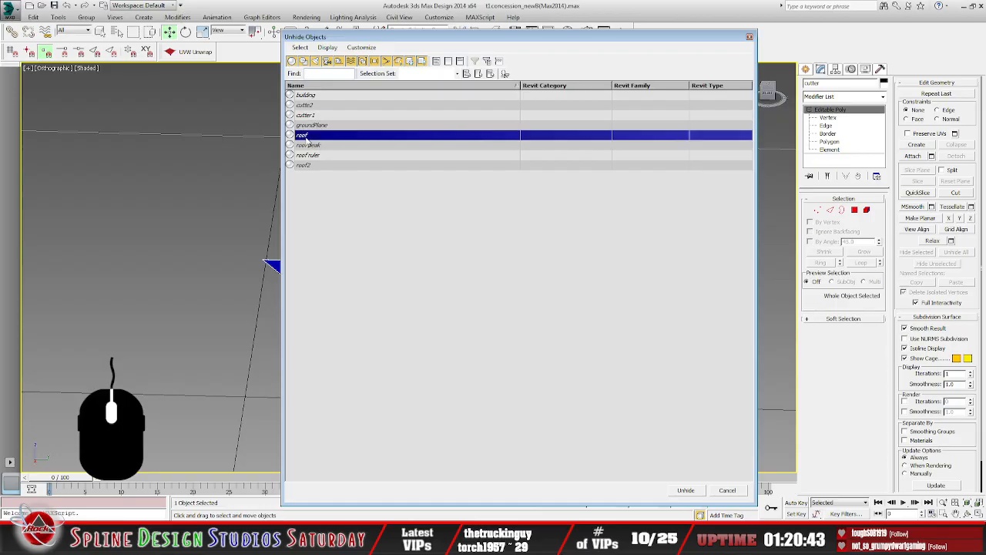
click(686, 490)
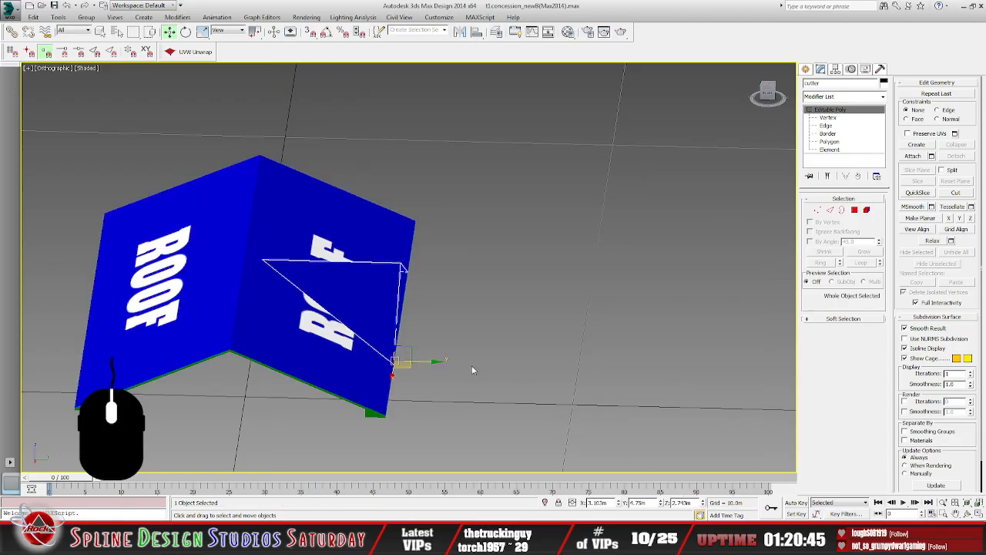
alt+middle_drag(453, 369, 344, 299)
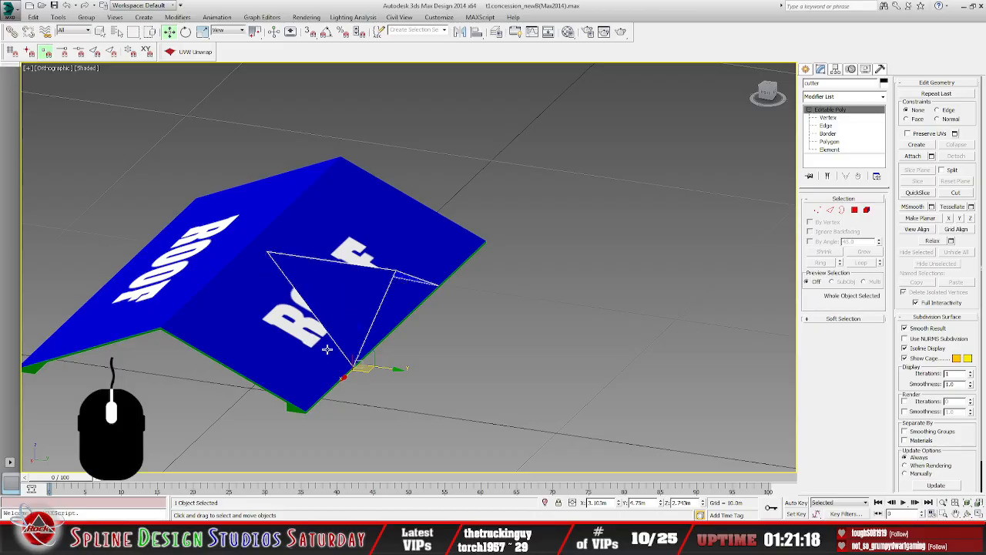
mouse_move(475, 343)
alt+middle_down()
mouse_move(452, 342)
mouse_move(479, 343)
mouse_move(469, 334)
alt+middle_up()
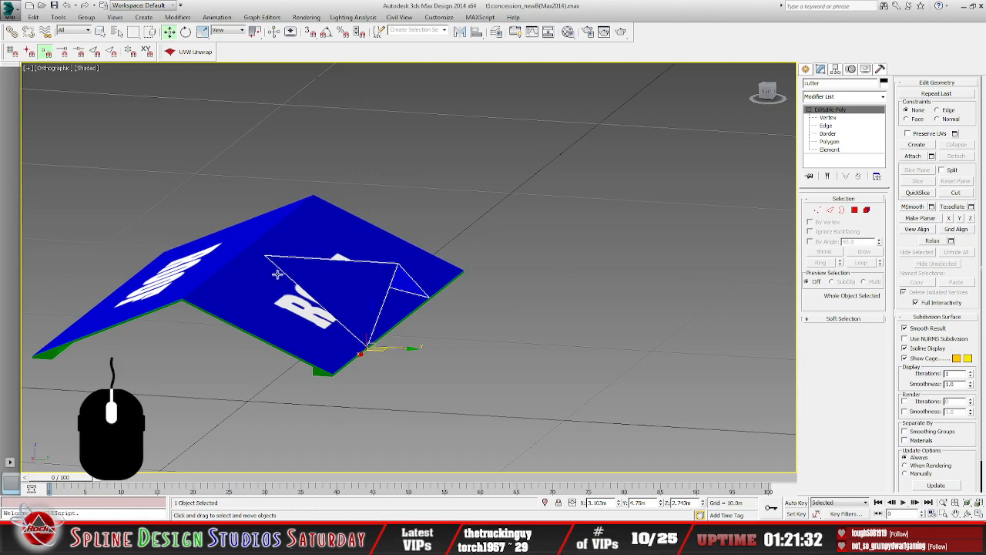
mouse_move(446, 329)
alt+middle_down()
mouse_move(462, 352)
mouse_move(458, 334)
alt+middle_up()
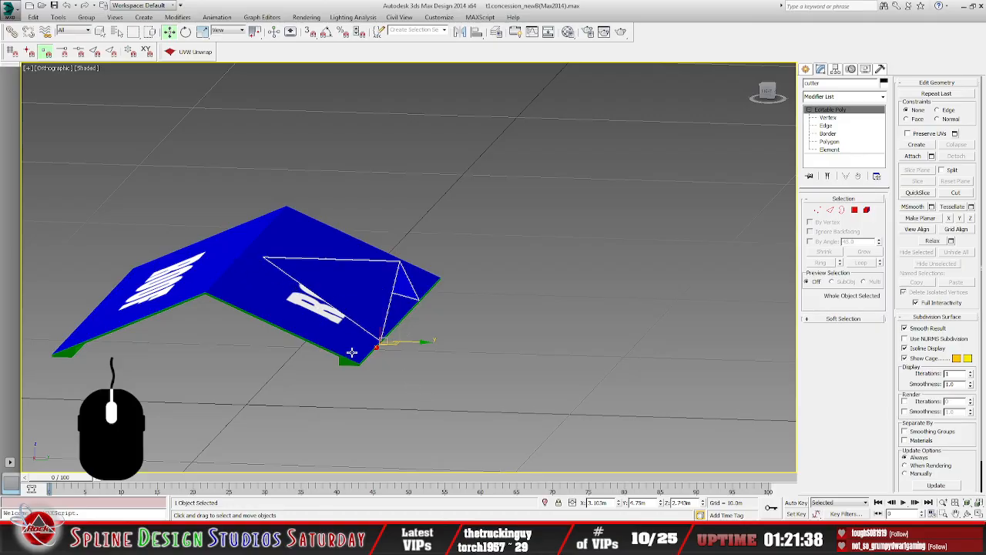
alt+middle_drag(481, 352, 470, 357)
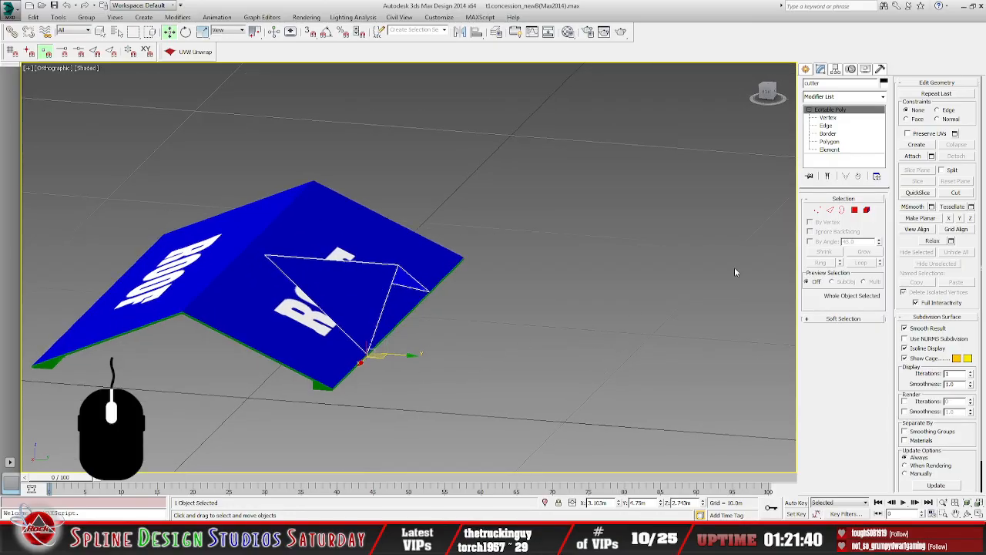
- Select the roof object and hide it again, leaving the cutter on its own
click(278, 335)
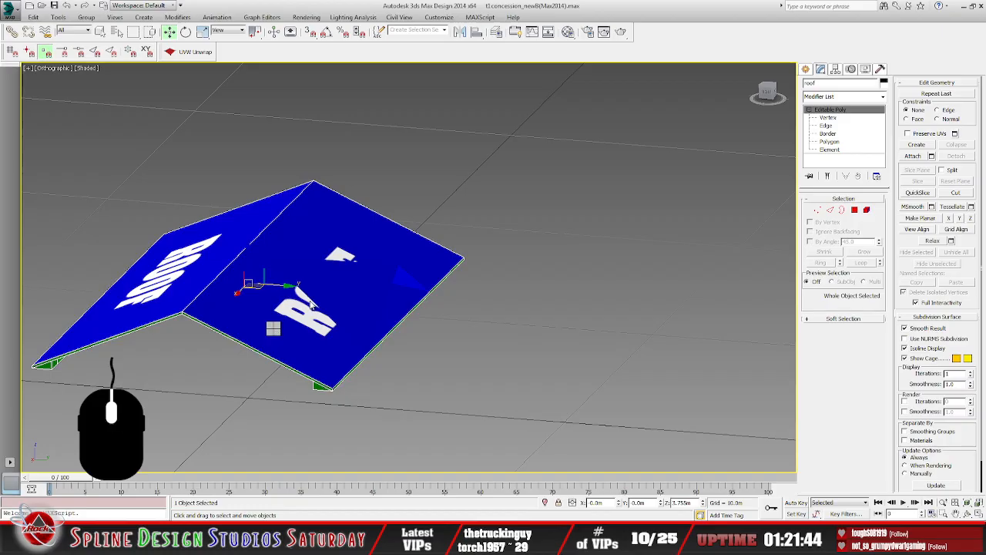
key(Delete)
alt+middle_drag(465, 385, 387, 316)
- Select the cutter's two slanted back edges and extend them backward along Y as new faces
click(387, 316)
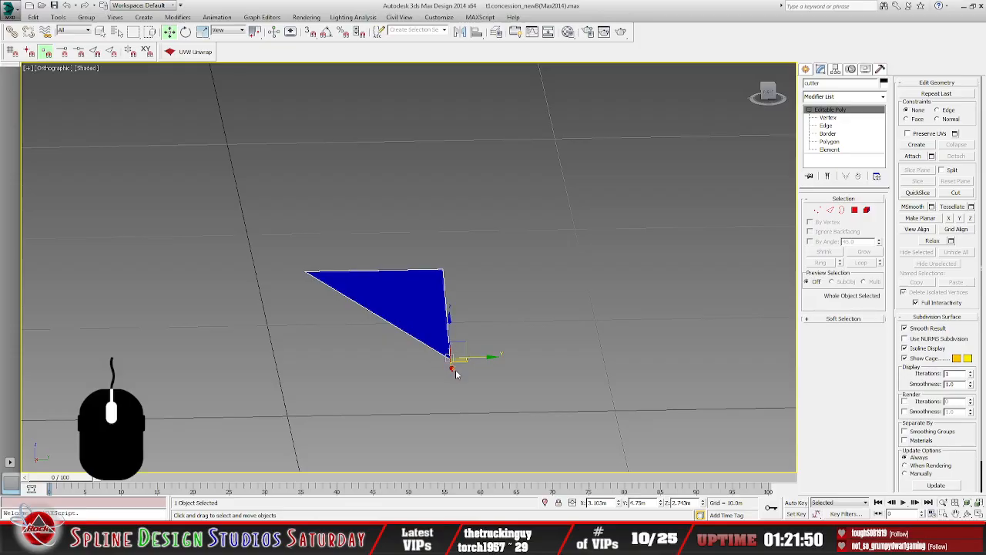
click(827, 126)
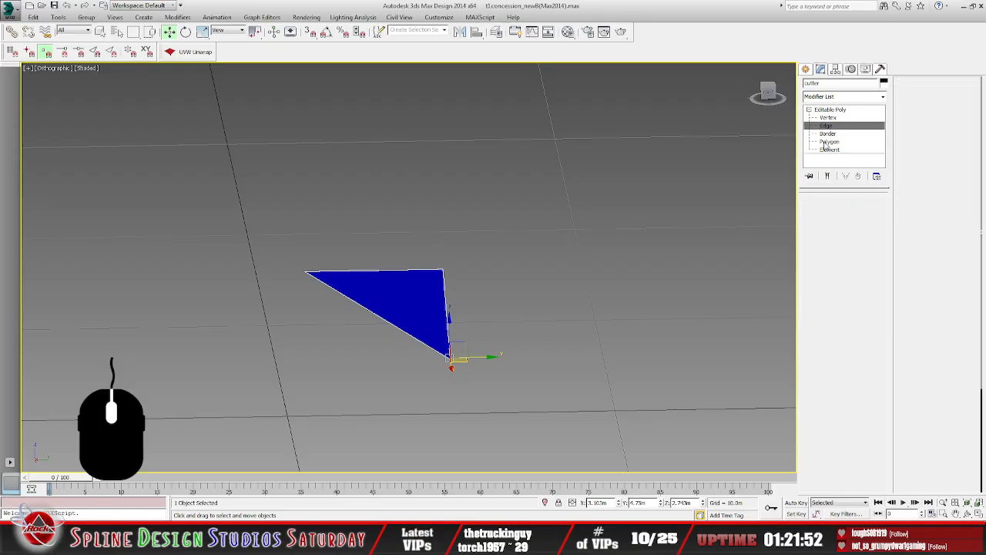
click(378, 315)
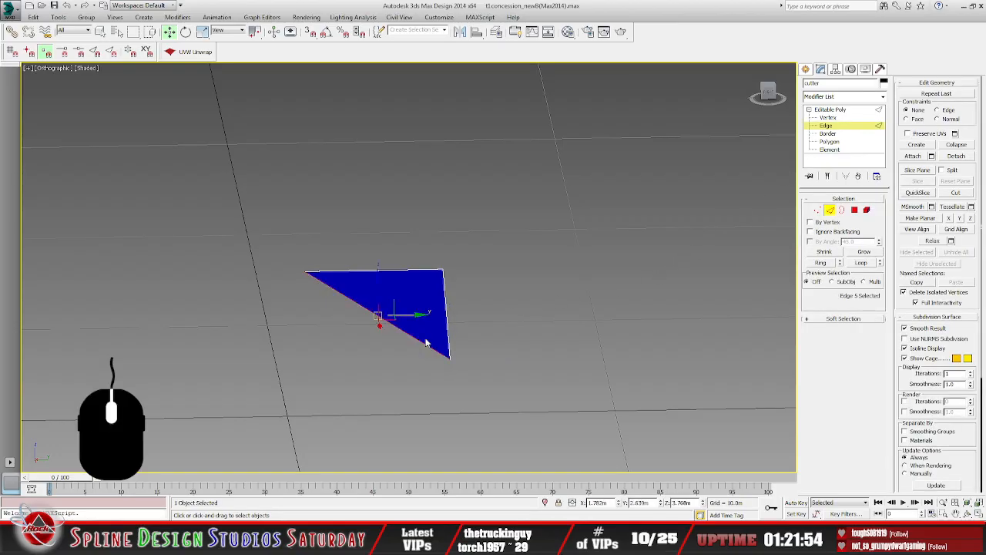
alt+middle_drag(501, 361, 601, 363)
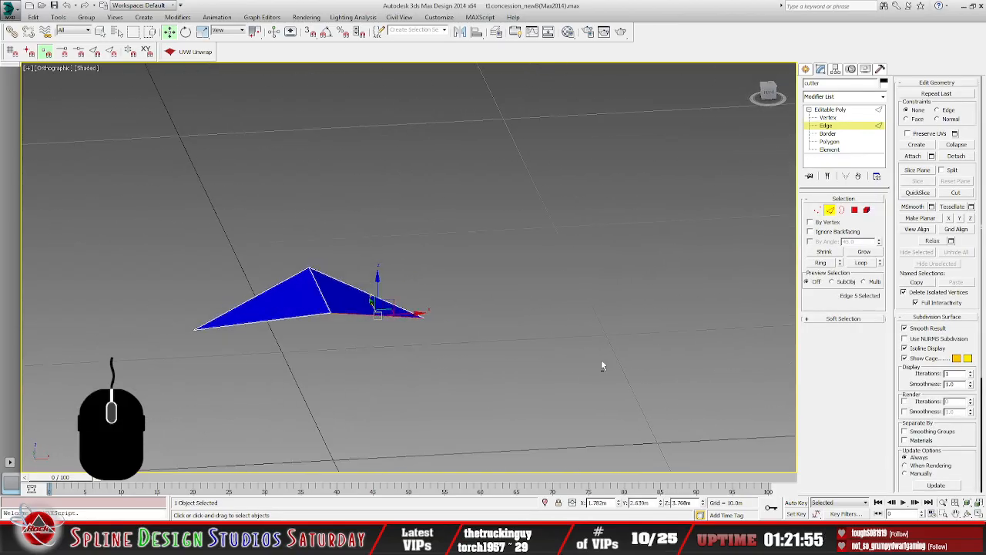
ctrl+click(291, 317)
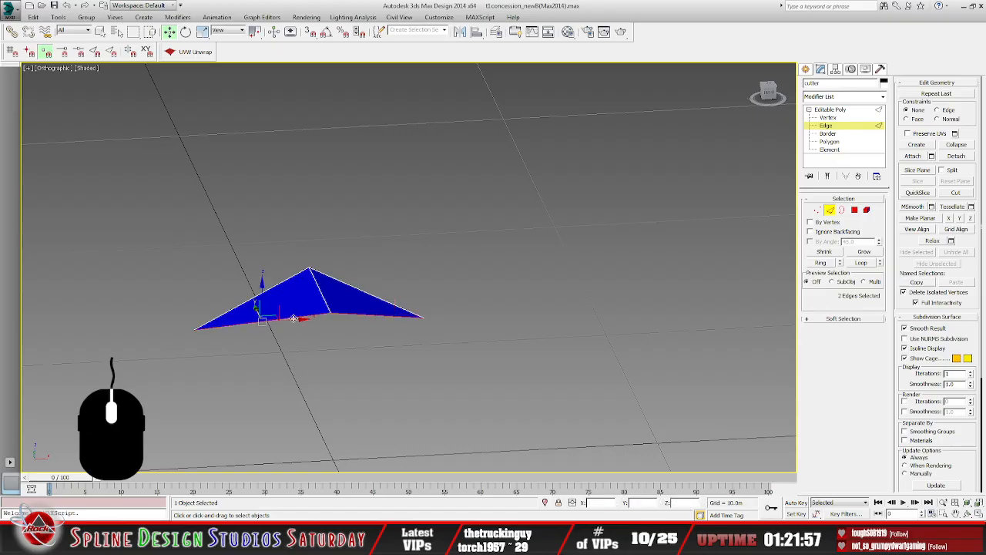
alt+middle_drag(493, 358, 378, 359)
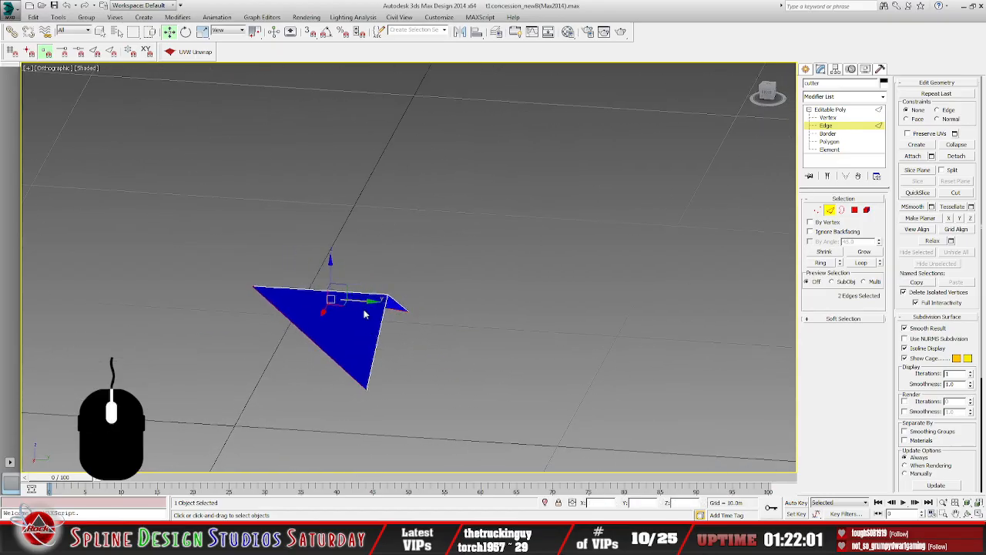
shift+drag(359, 302, 242, 298)
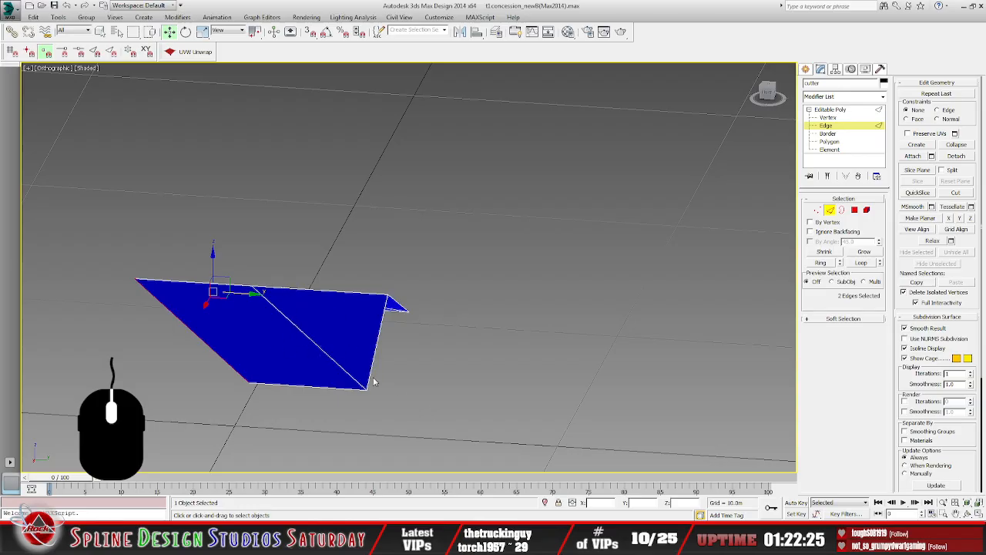
- Leave Edge level, clone the cutter as an independent copy named cutter2, and hide that copy
click(845, 110)
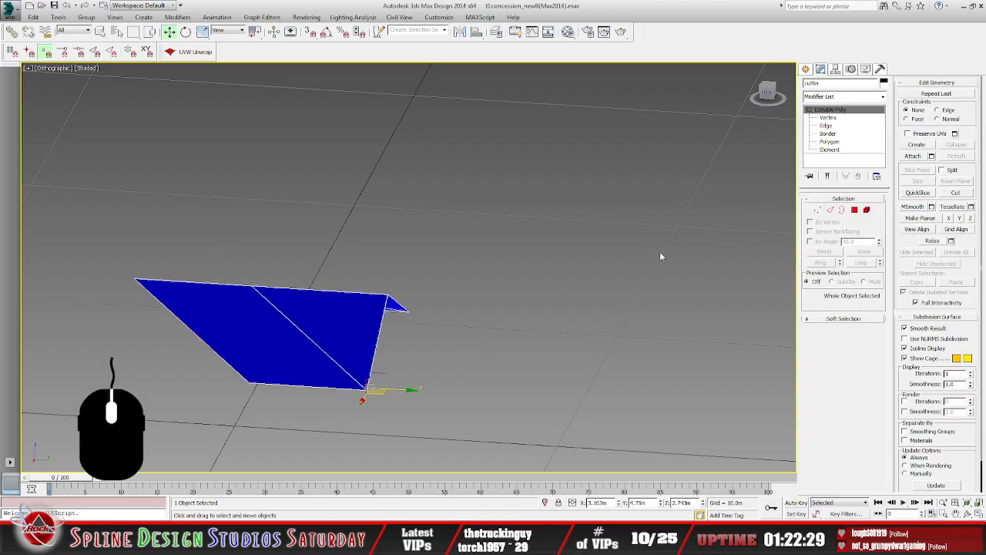
mouse_move(630, 271)
alt+middle_down()
mouse_move(527, 279)
mouse_move(598, 272)
mouse_move(604, 291)
mouse_move(622, 270)
mouse_move(614, 278)
alt+middle_up()
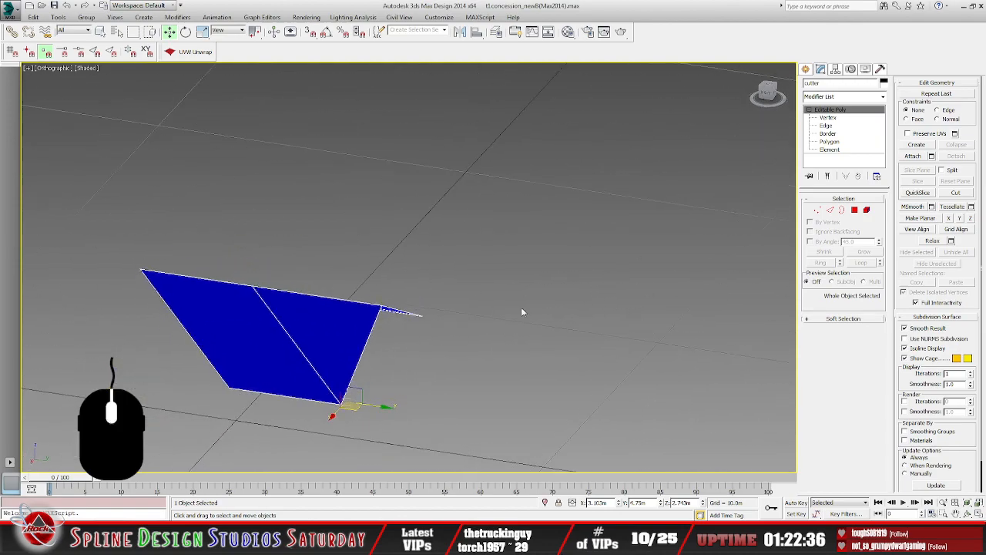
alt+middle_drag(528, 308, 623, 268)
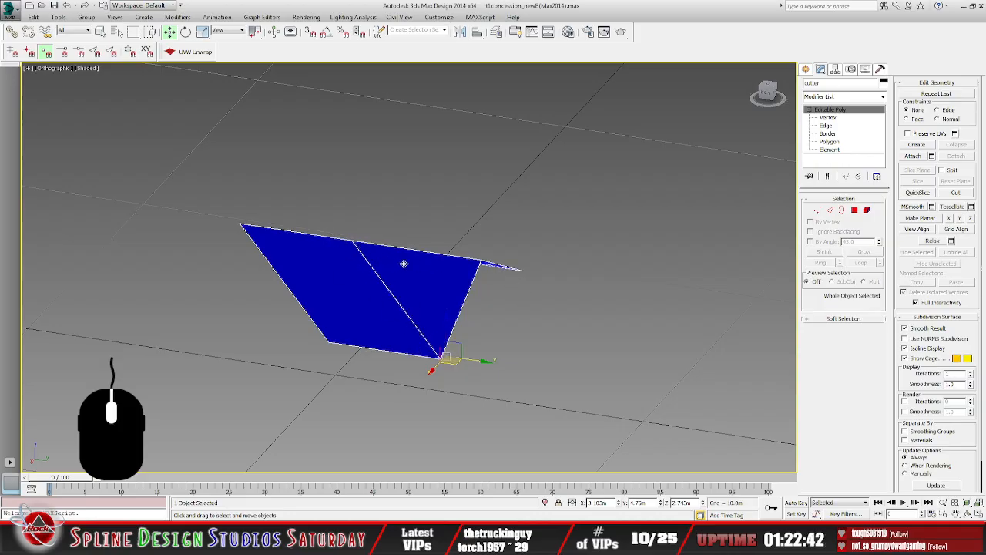
alt+middle_drag(392, 263, 454, 321)
alt+middle_drag(418, 274, 647, 322)
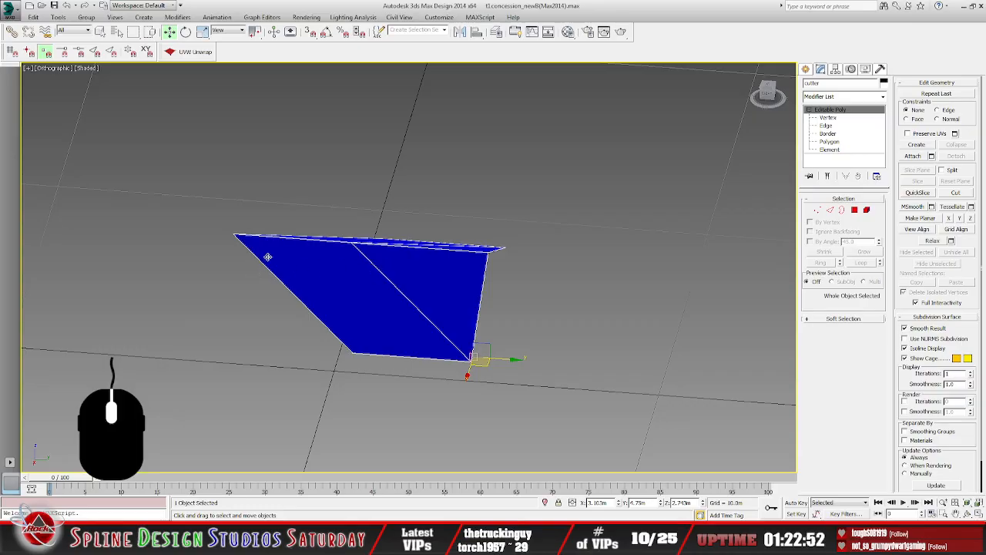
alt+middle_drag(557, 341, 526, 328)
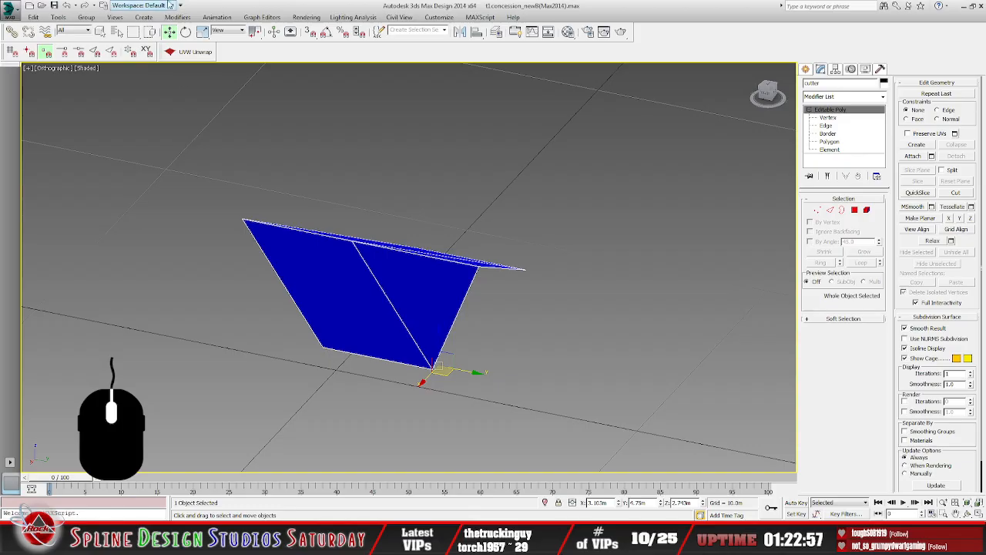
click(33, 17)
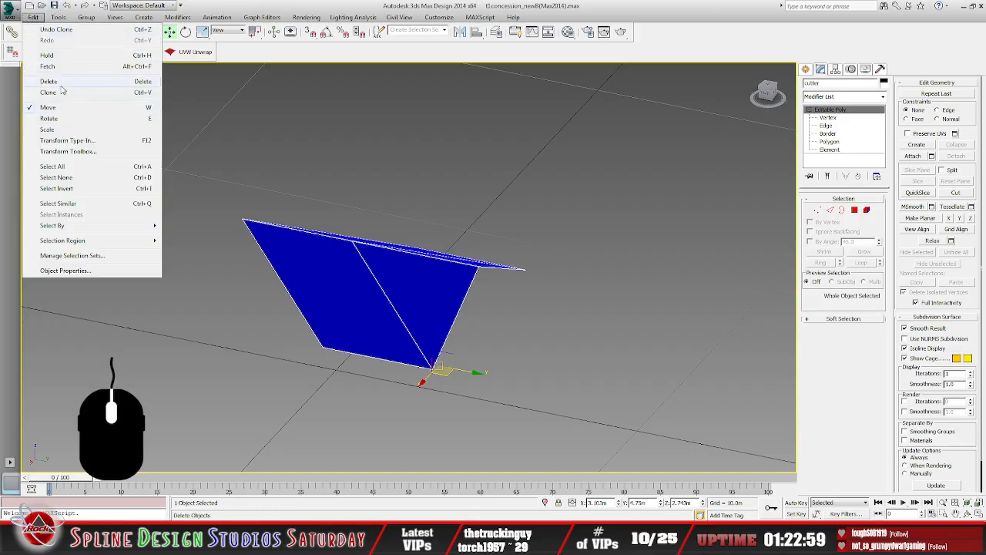
click(63, 91)
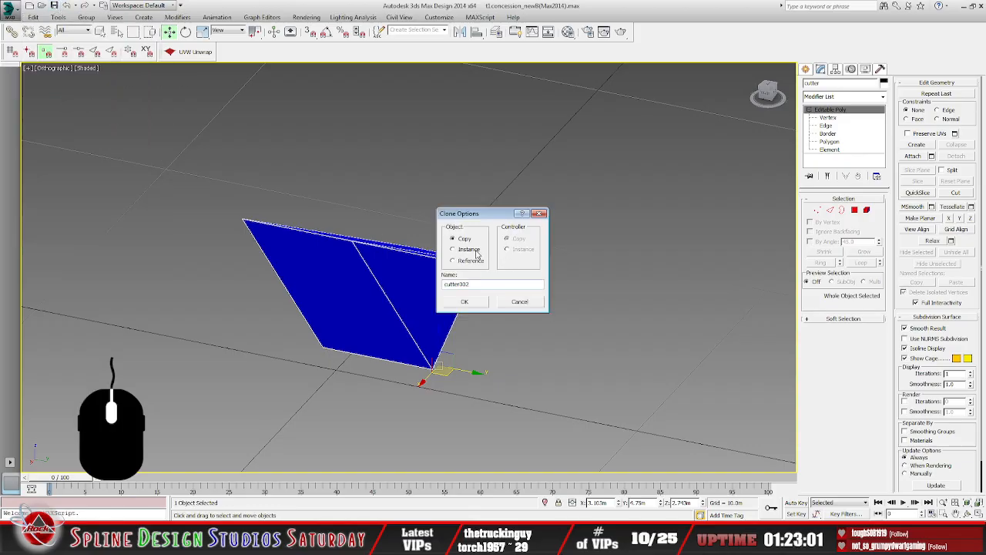
key(BackSpace)
key(BackSpace)
key(BackSpace)
click(476, 301)
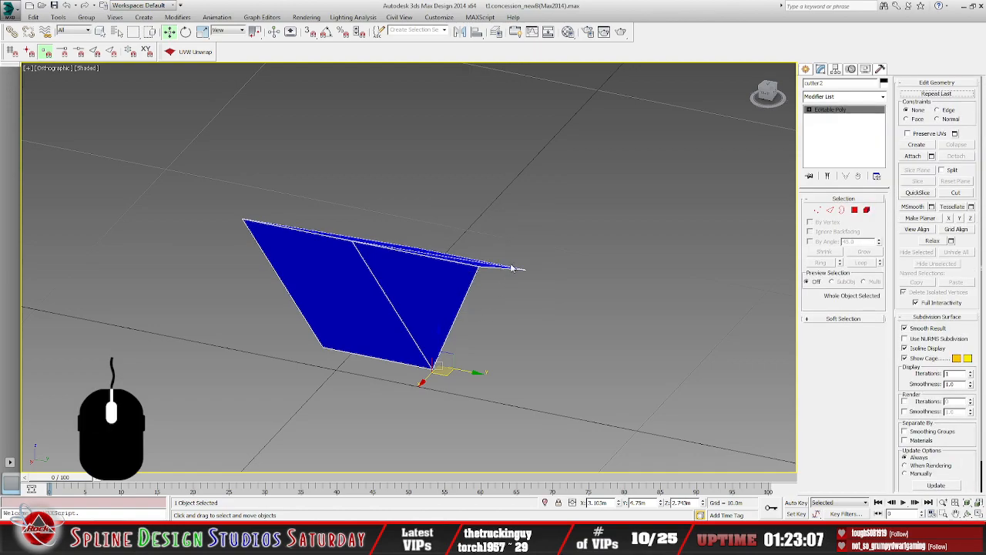
- Select the original cutter, try deleting the vertex midway along its ridge, and undo the deletion
click(423, 264)
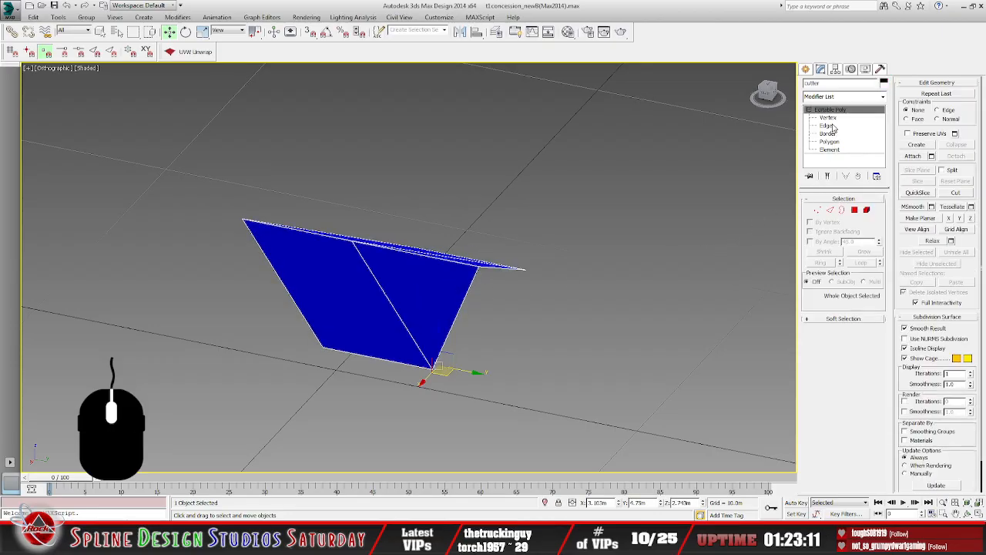
click(829, 119)
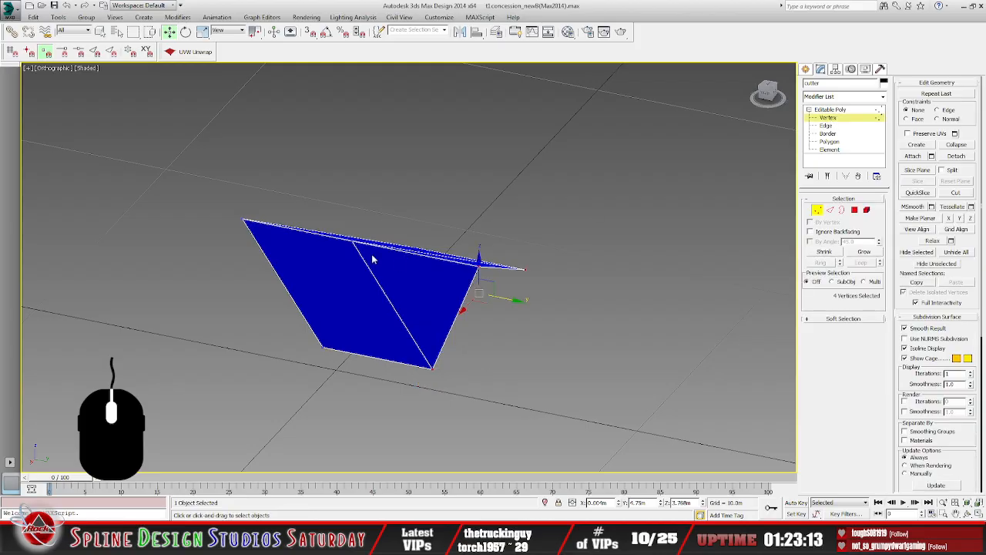
click(352, 241)
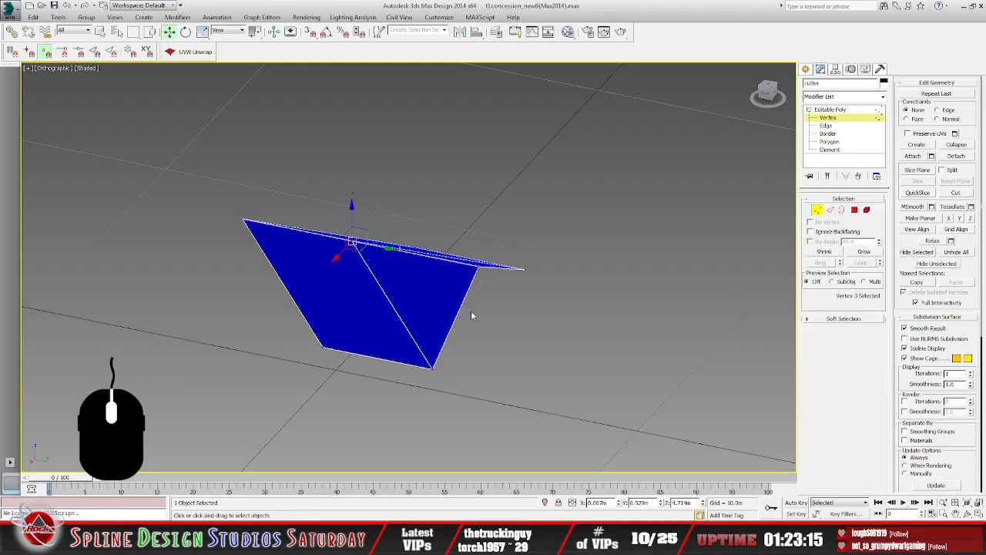
key(Delete)
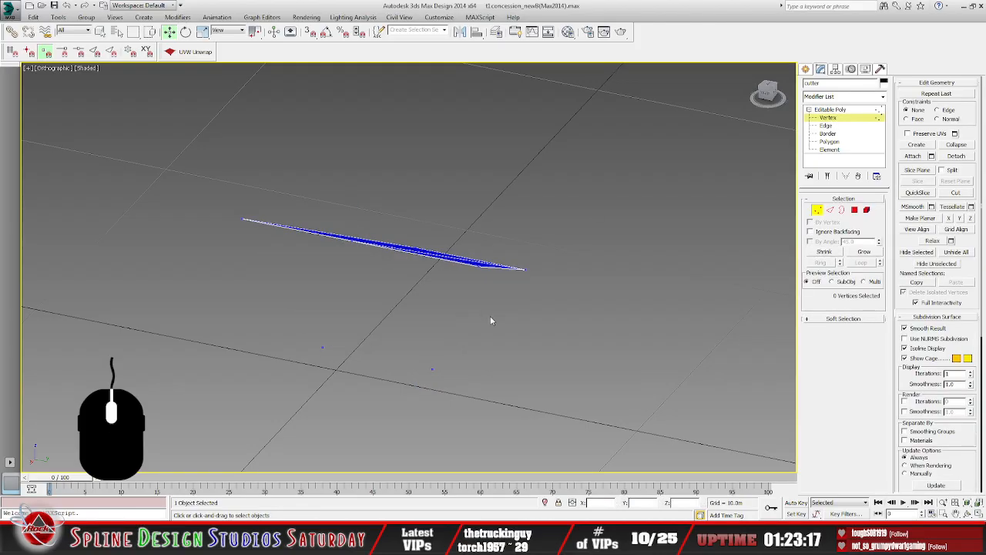
alt+middle_drag(502, 308, 440, 305)
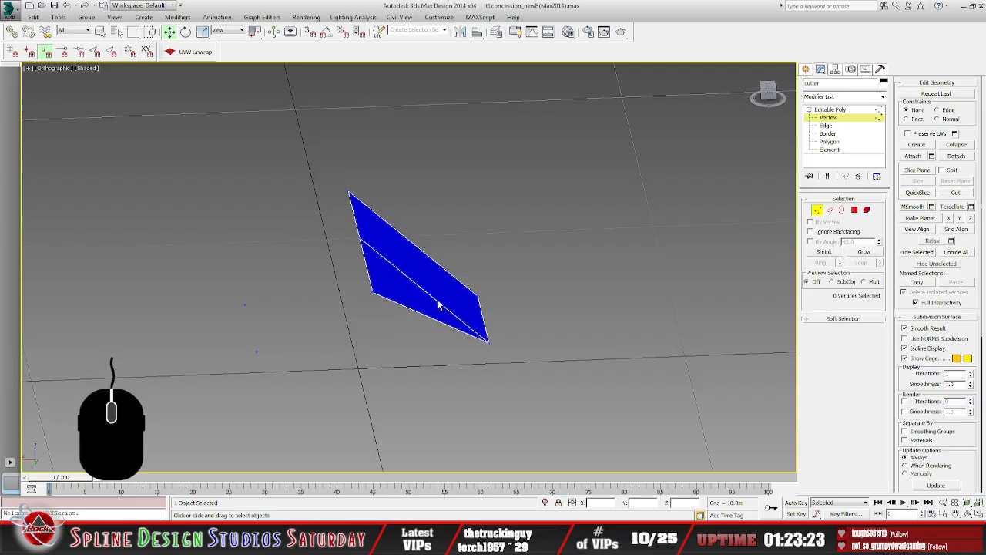
click(67, 5)
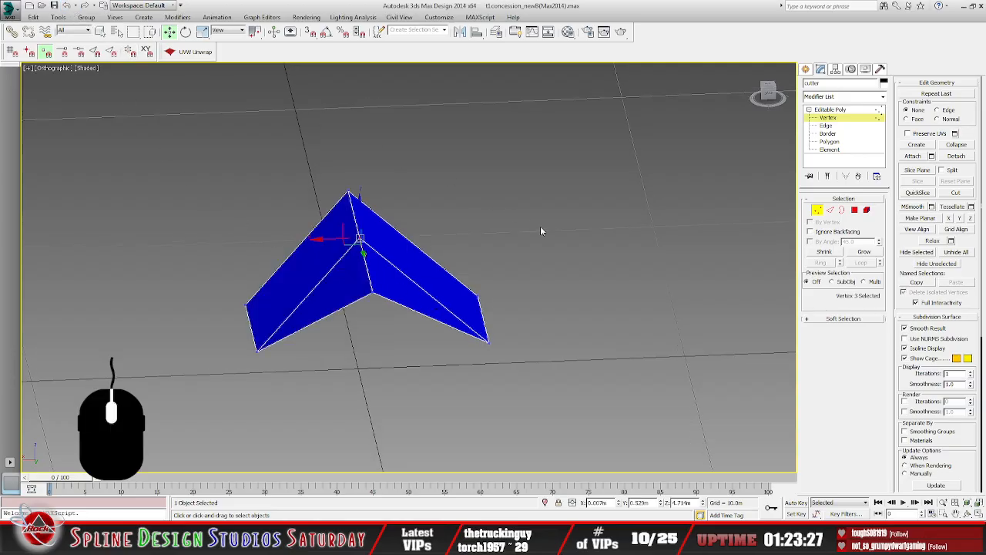
- Use Remove on the selected vertex midway along the cutter's ridge, merging one slope into a single face
click(827, 126)
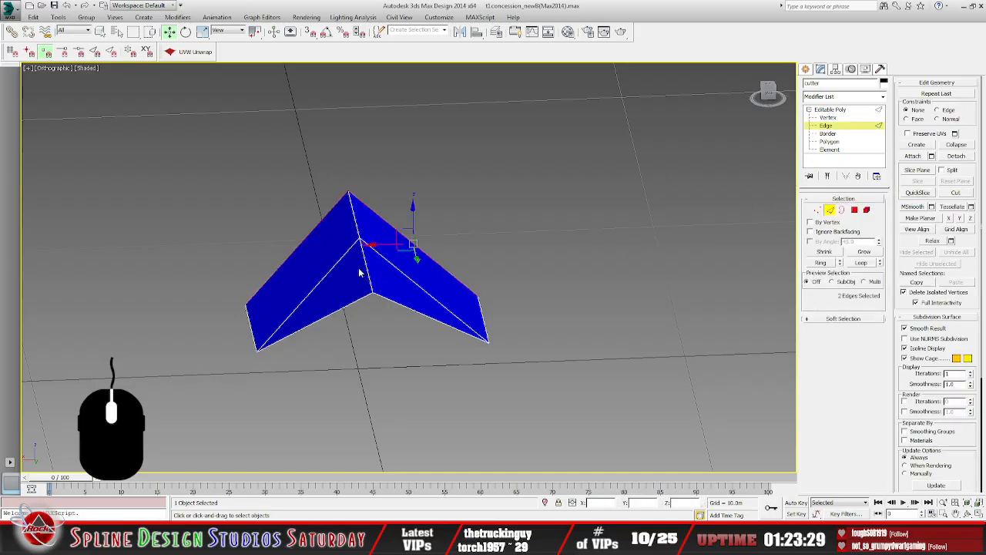
alt+middle_drag(432, 293, 493, 302)
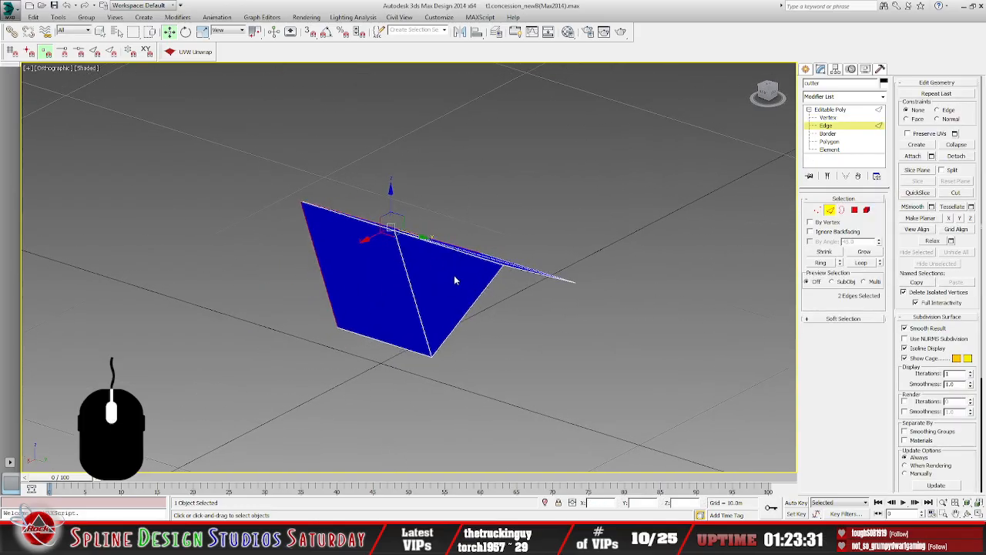
click(405, 266)
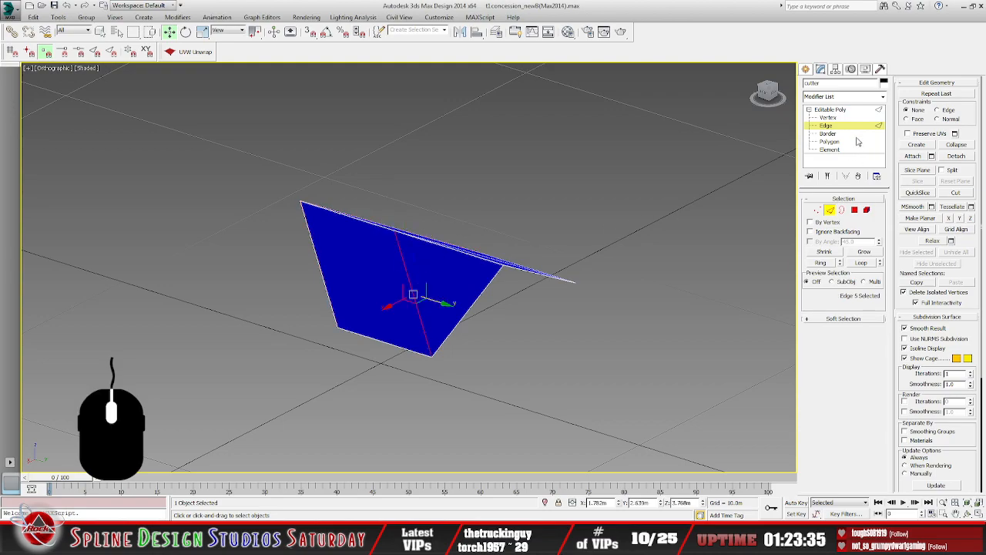
click(828, 117)
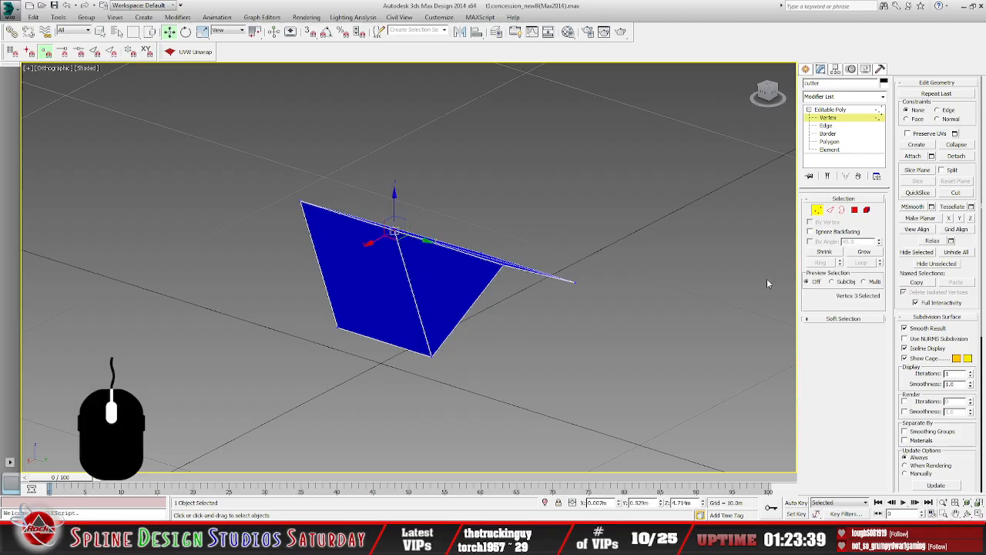
drag(969, 324, 949, 259)
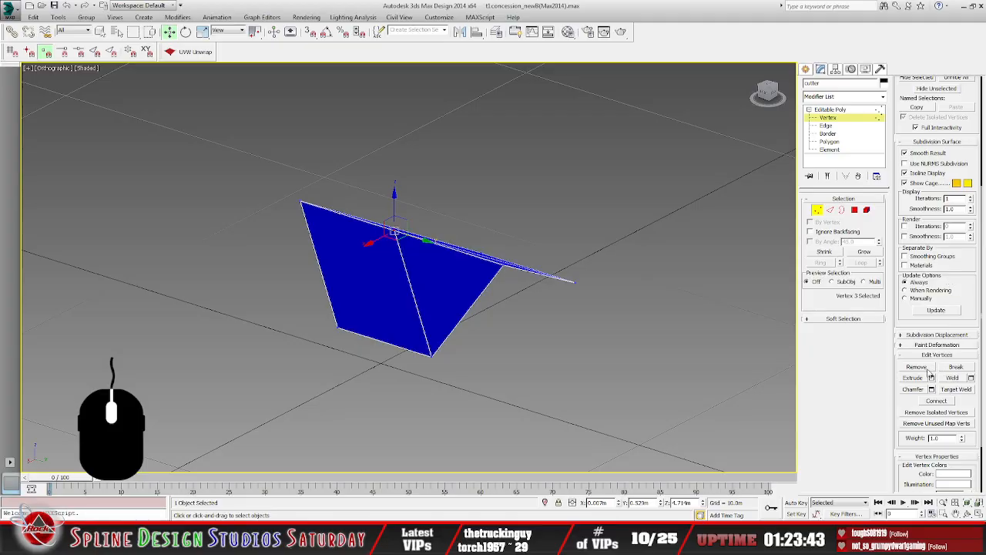
click(916, 367)
- Remove the remaining mid-ridge vertex on the cutter's other slope and leave Vertex level
alt+middle_drag(504, 280, 416, 247)
click(404, 229)
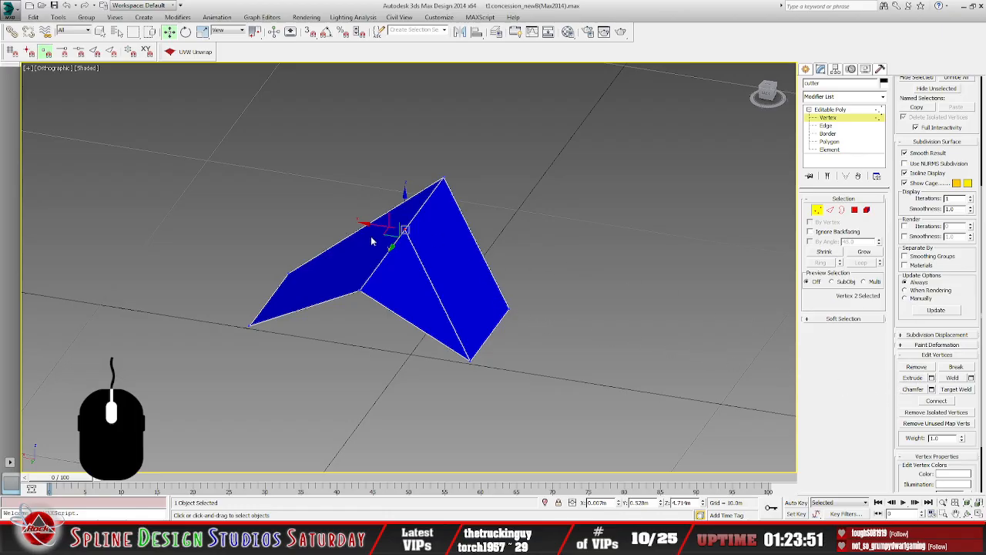
alt+middle_drag(434, 278, 407, 241)
alt+middle_drag(586, 277, 419, 276)
click(917, 368)
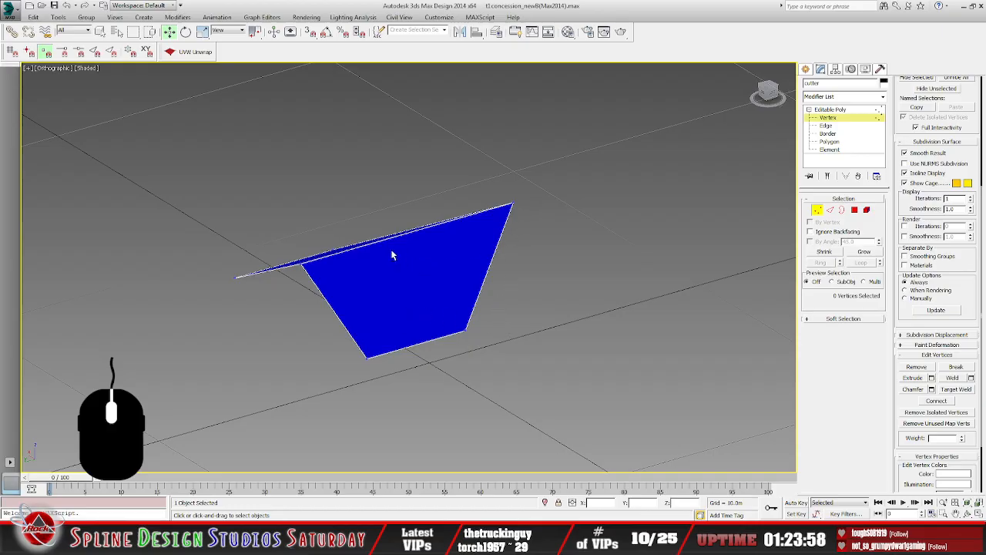
alt+middle_drag(454, 301, 603, 310)
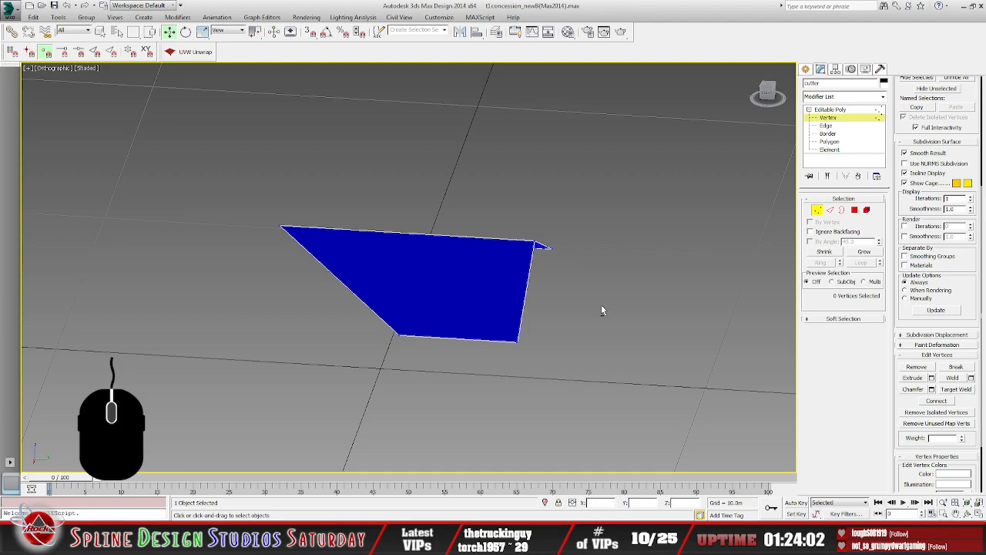
click(831, 114)
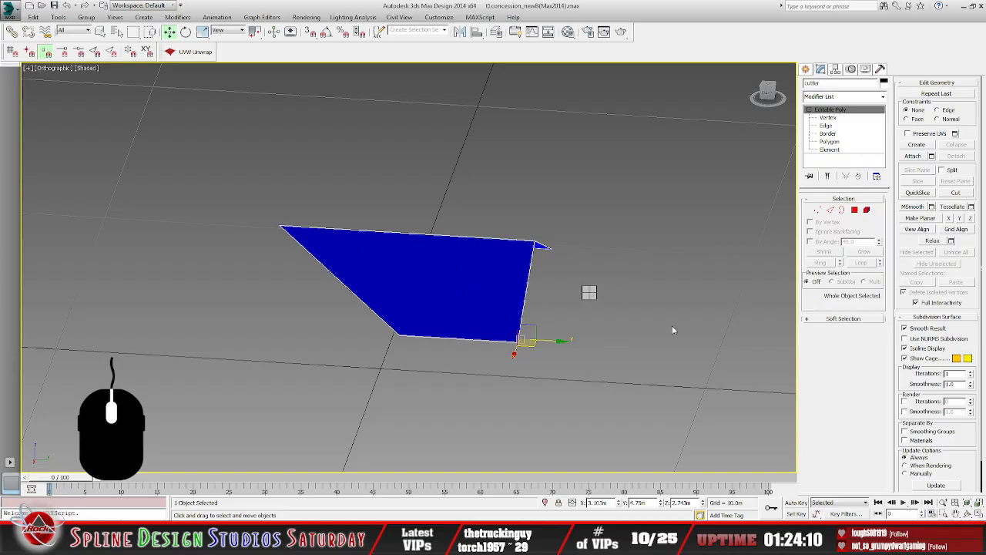
- Unhide the roof object and inspect from several angles where the simplified cutter passes through both roof slopes
click(633, 243)
click(302, 147)
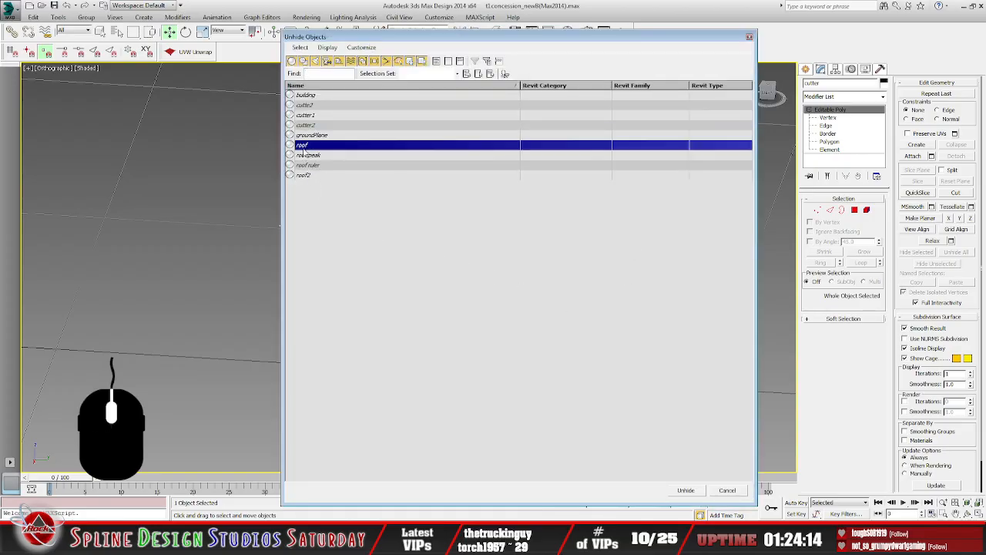
click(686, 491)
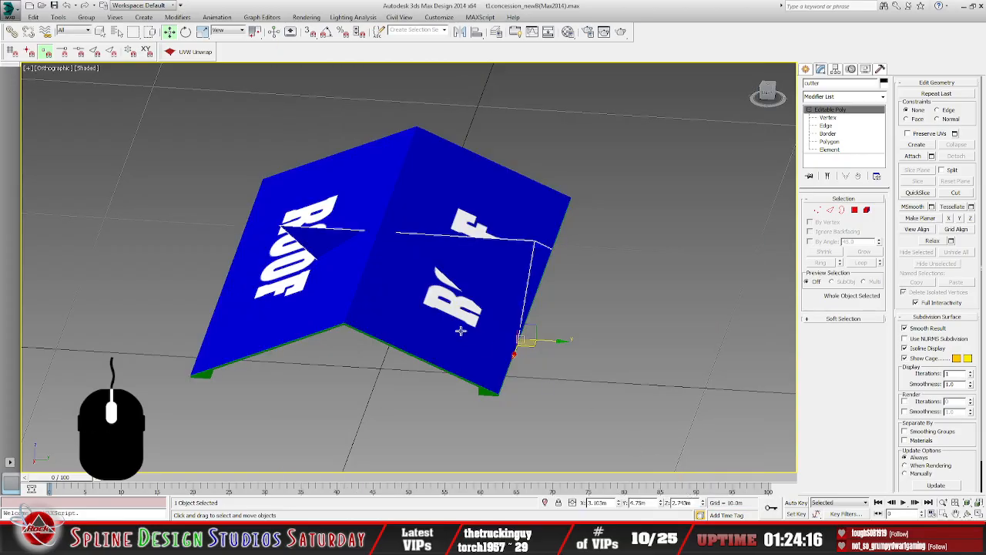
scroll(496, 324, up, 3)
scroll(495, 324, up, 1)
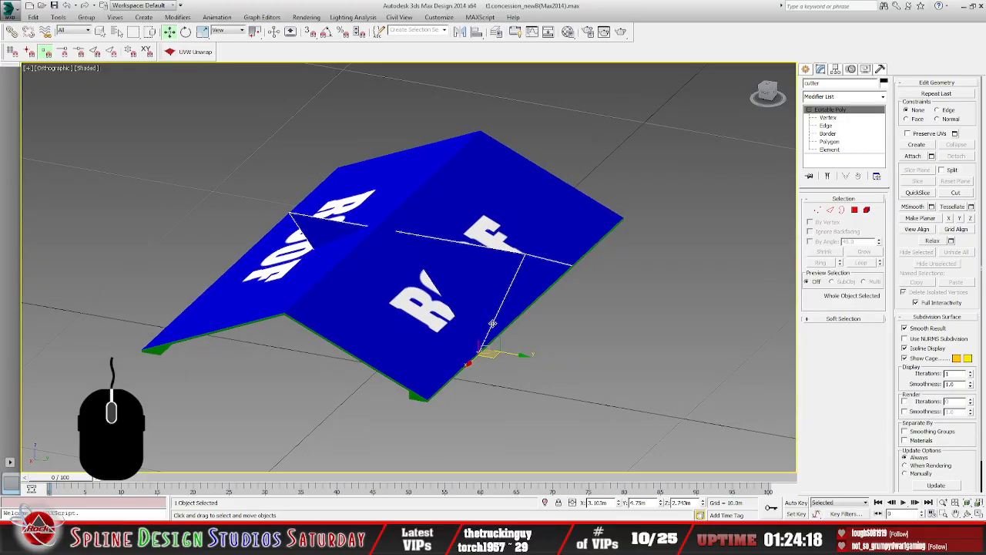
alt+middle_drag(492, 324, 366, 255)
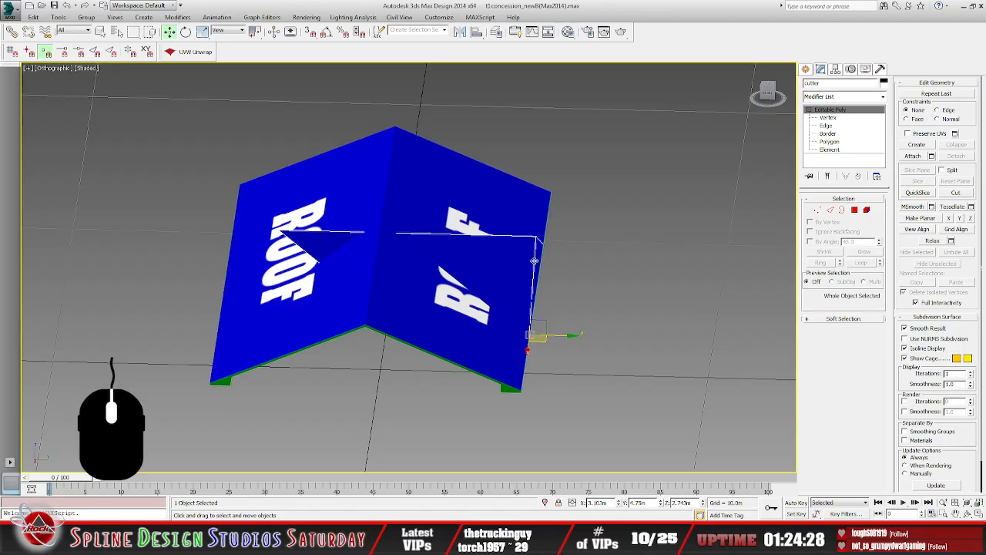
mouse_move(539, 269)
alt+middle_down()
mouse_move(507, 260)
mouse_move(538, 260)
alt+middle_up()
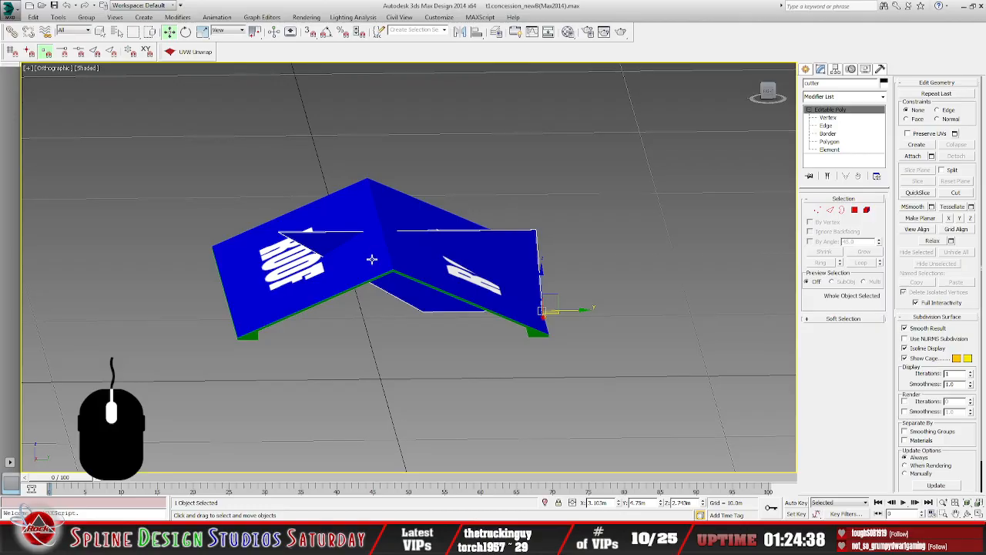
alt+middle_drag(348, 266, 357, 244)
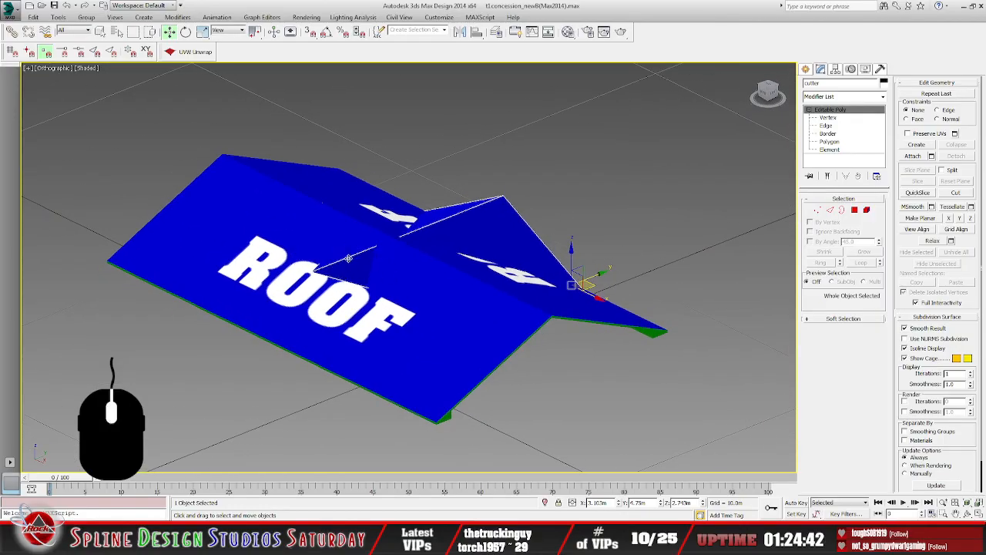
alt+middle_drag(362, 287, 403, 296)
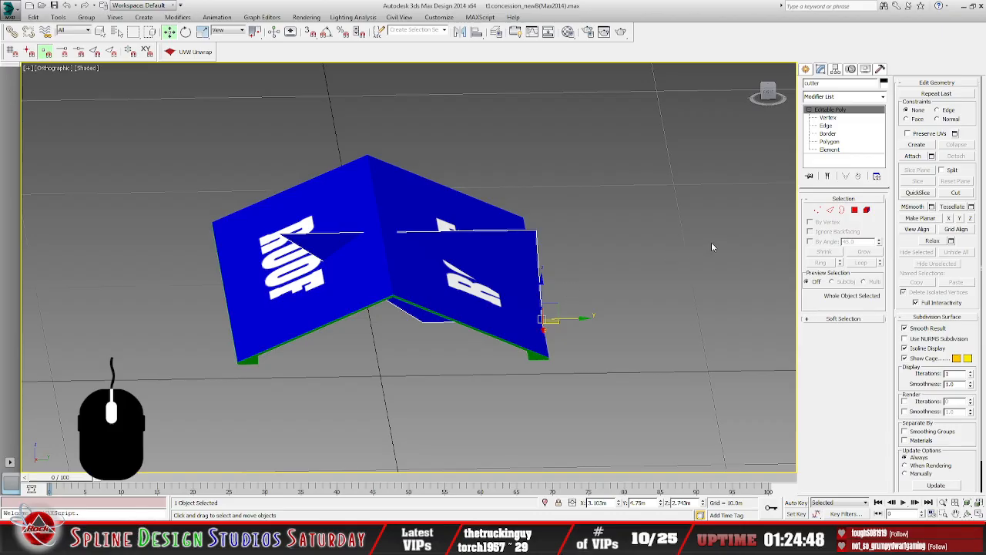
- Select the roof's slope pierced by the cutter's pointed ridge end and detach that polygon as a separate object
click(298, 273)
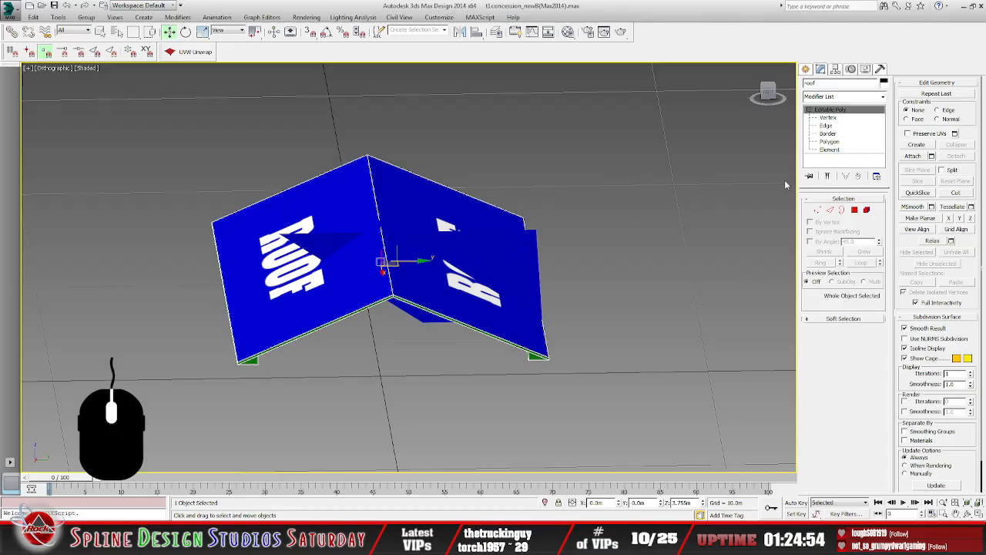
click(844, 142)
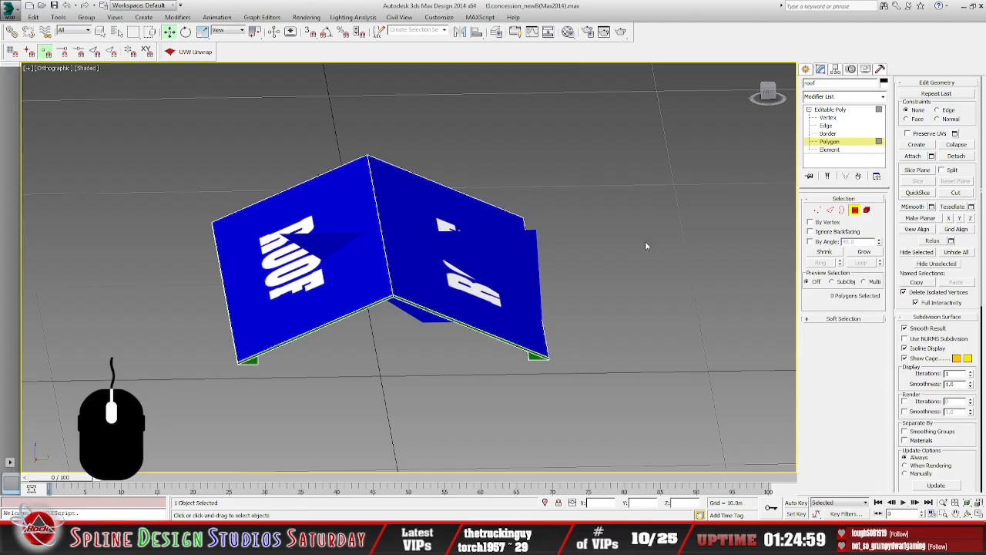
click(314, 288)
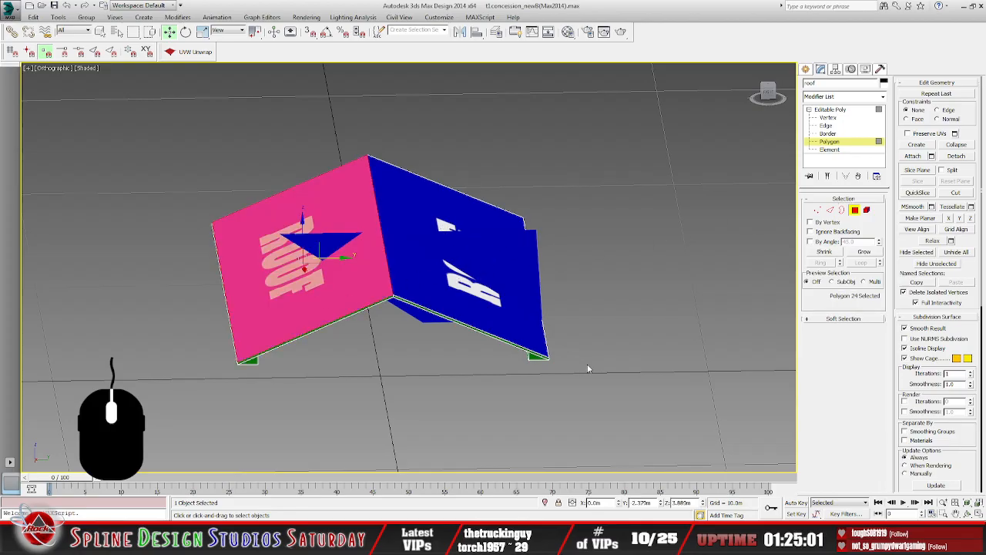
click(957, 157)
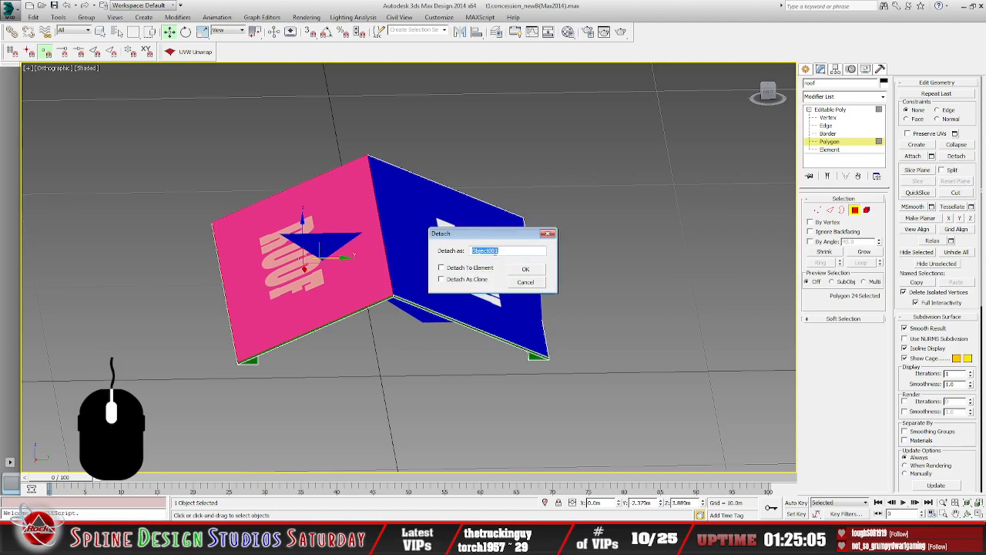
click(526, 270)
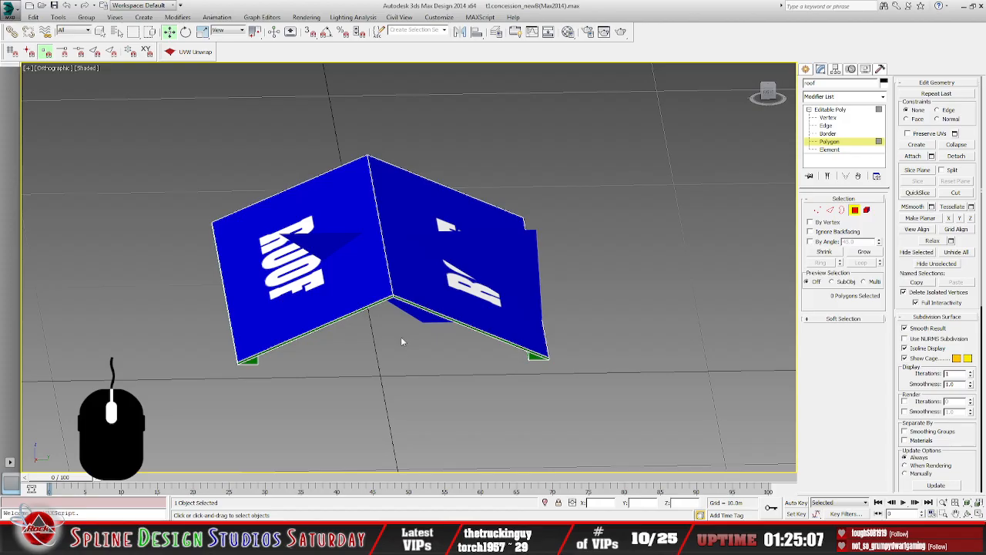
- Leave Polygon level, select the detached roof slope pierced by the cutter's pointed ridge end, and hide it
click(843, 110)
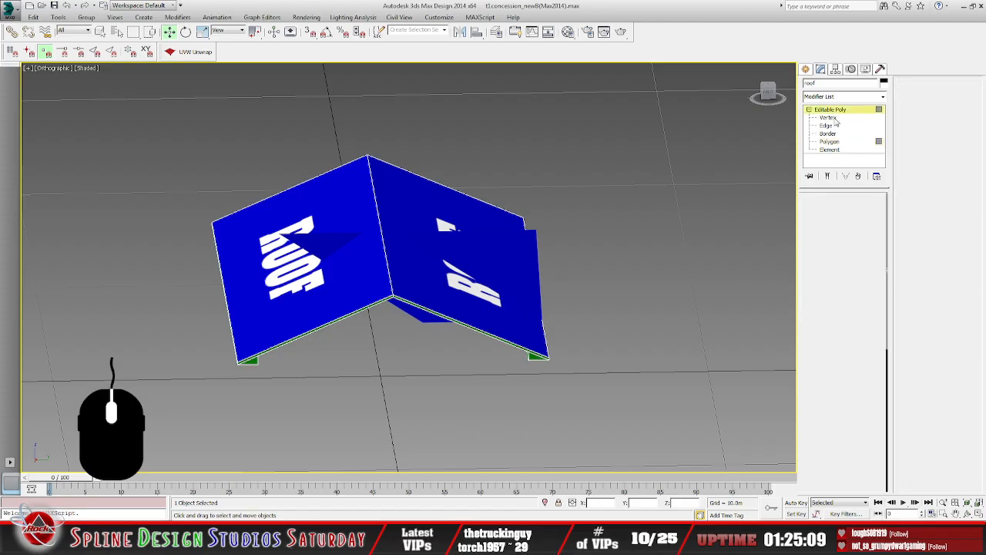
click(357, 303)
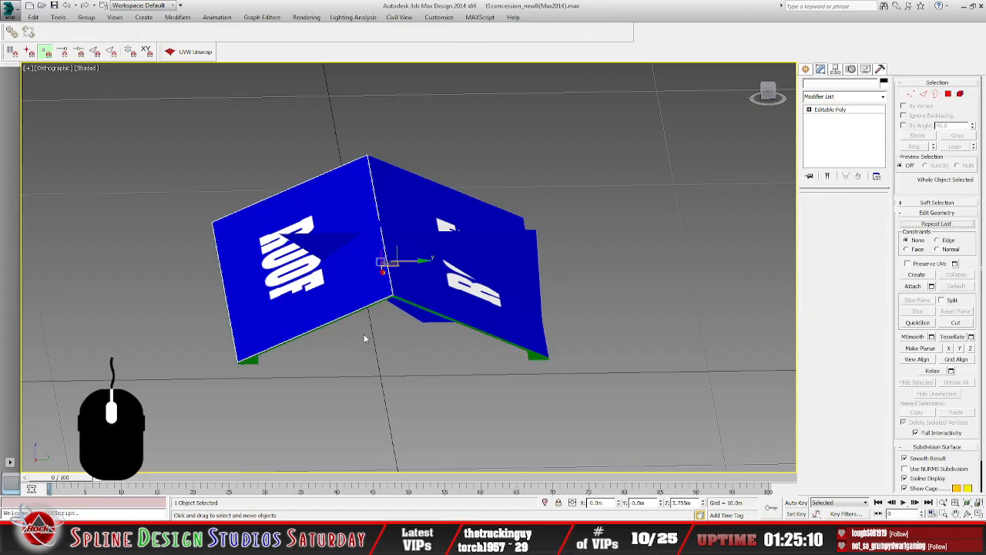
alt+middle_drag(386, 319, 356, 282)
right_click(329, 263)
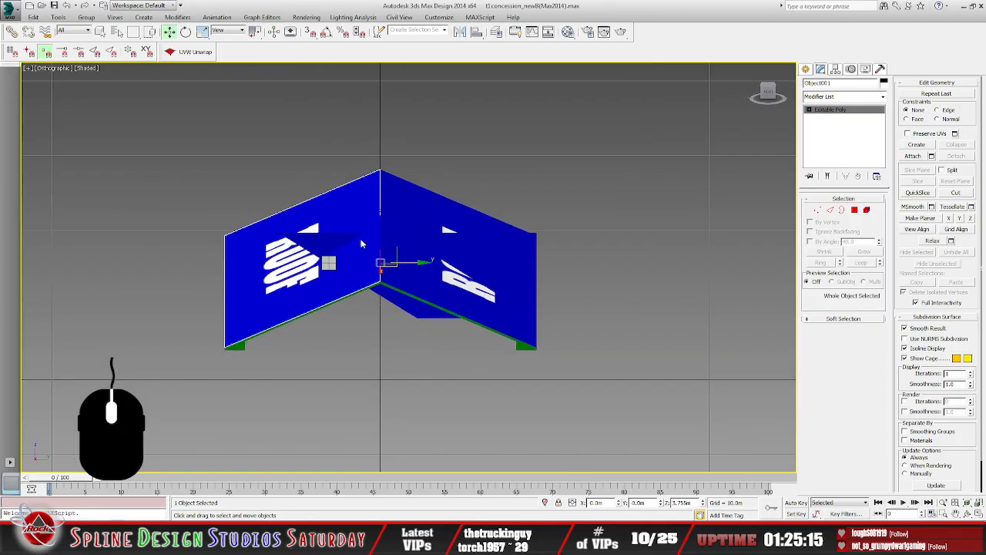
click(360, 237)
alt+middle_drag(361, 236, 427, 286)
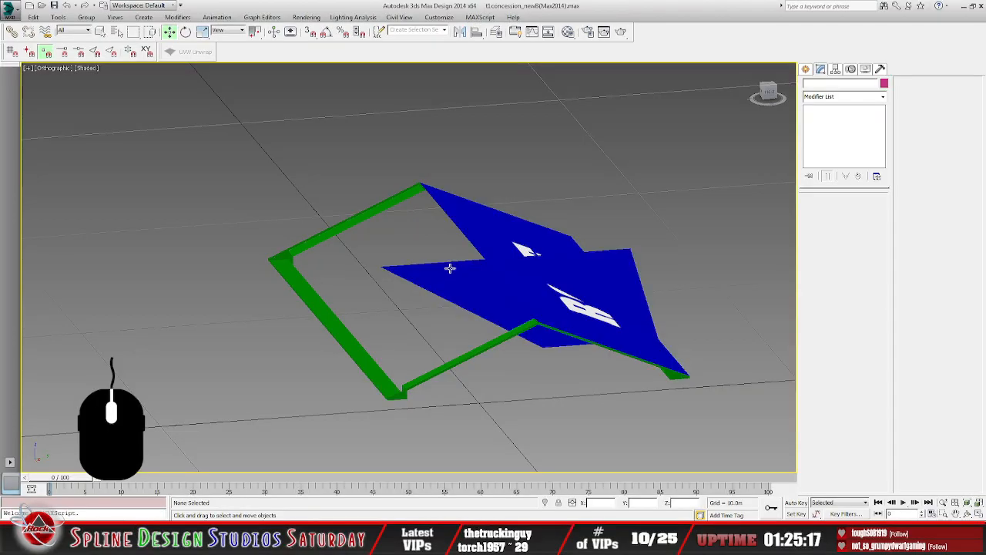
middle_drag(552, 331, 471, 337)
- Apply a Boolean Cut with Refine to the roof using the cutter as operand B, leaving material IDs and material unmodified
click(421, 245)
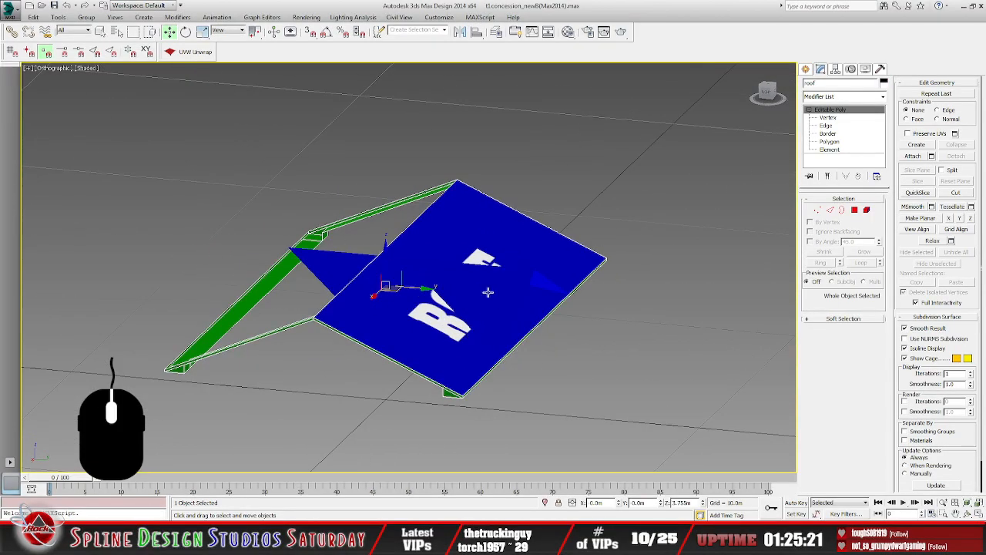
mouse_move(566, 327)
alt+middle_down()
mouse_move(583, 326)
mouse_move(539, 310)
mouse_move(591, 333)
mouse_move(575, 328)
alt+middle_up()
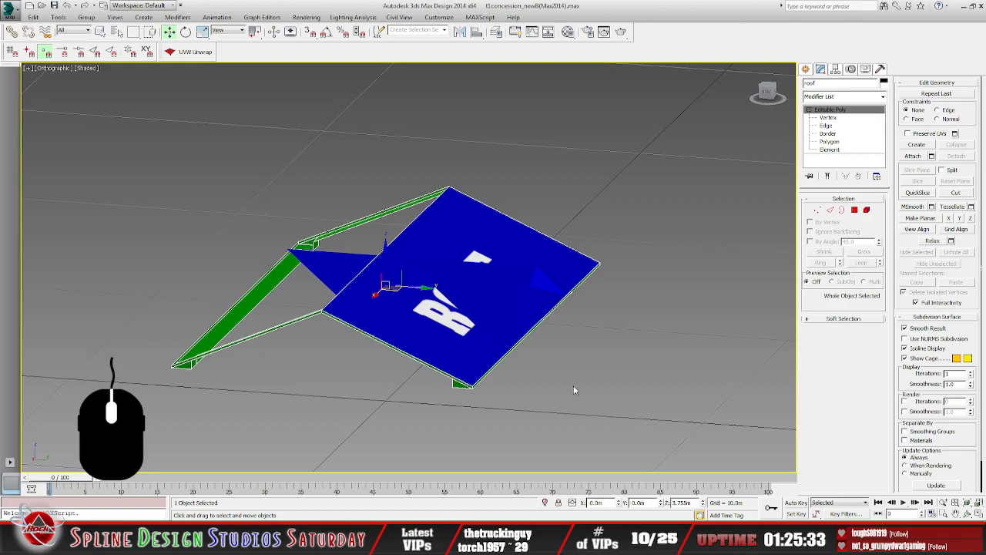
click(151, 21)
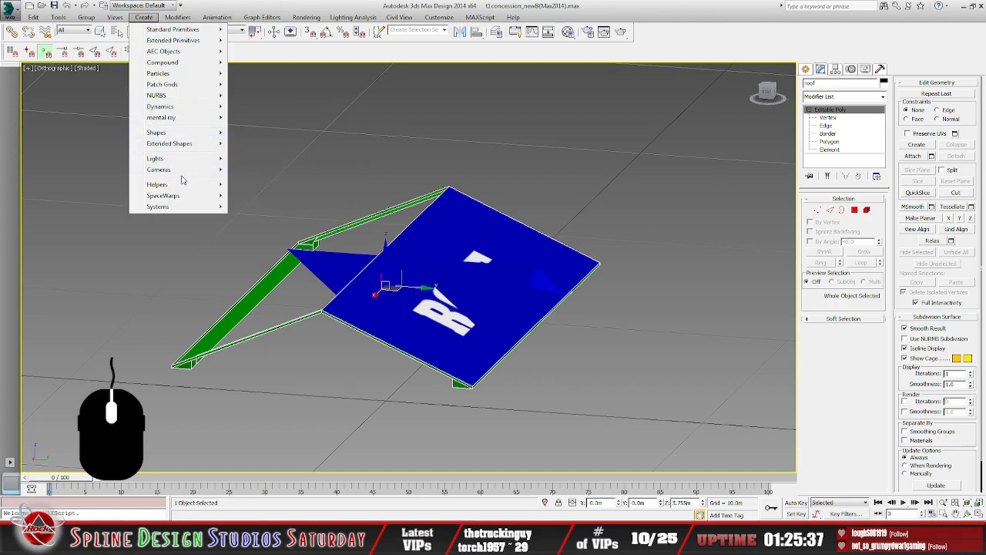
mouse_move(180, 146)
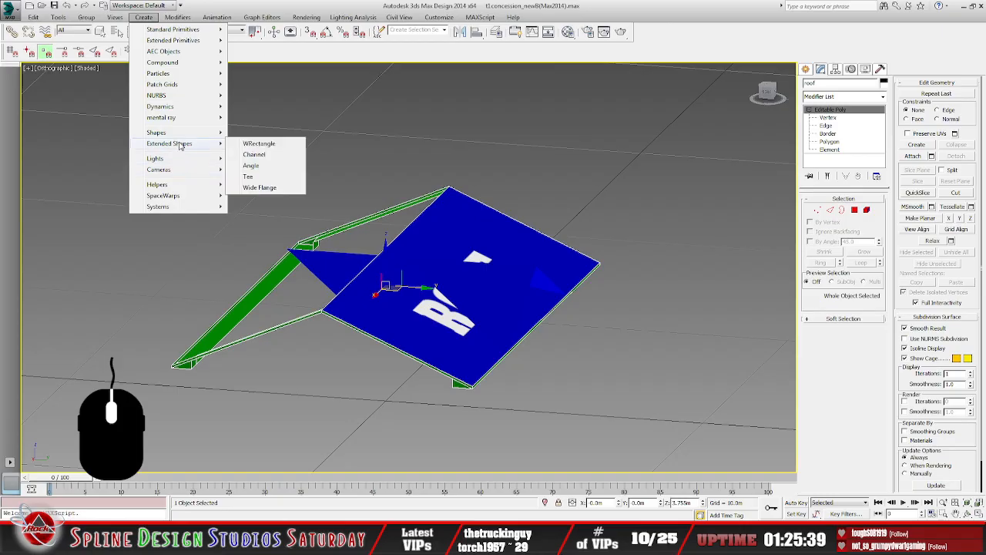
mouse_move(185, 62)
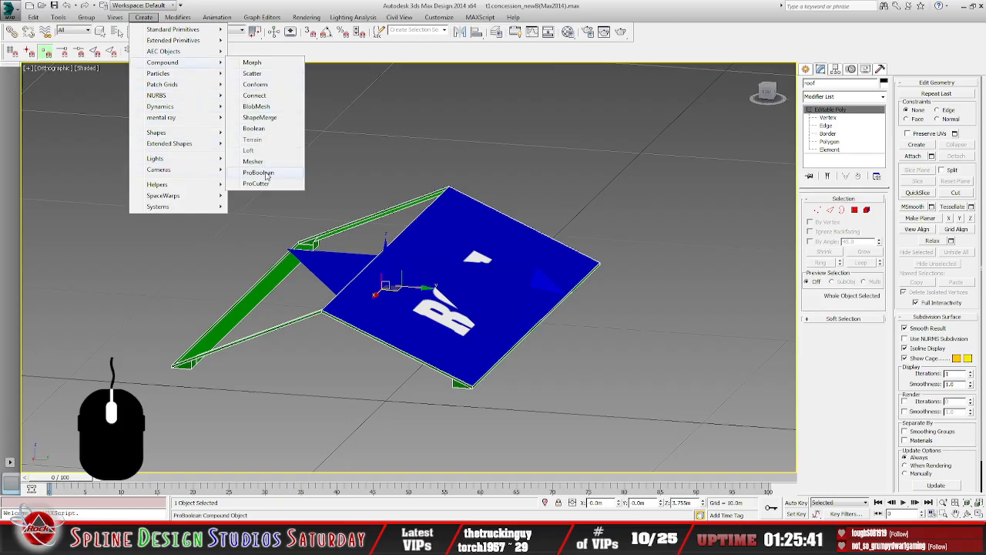
click(254, 128)
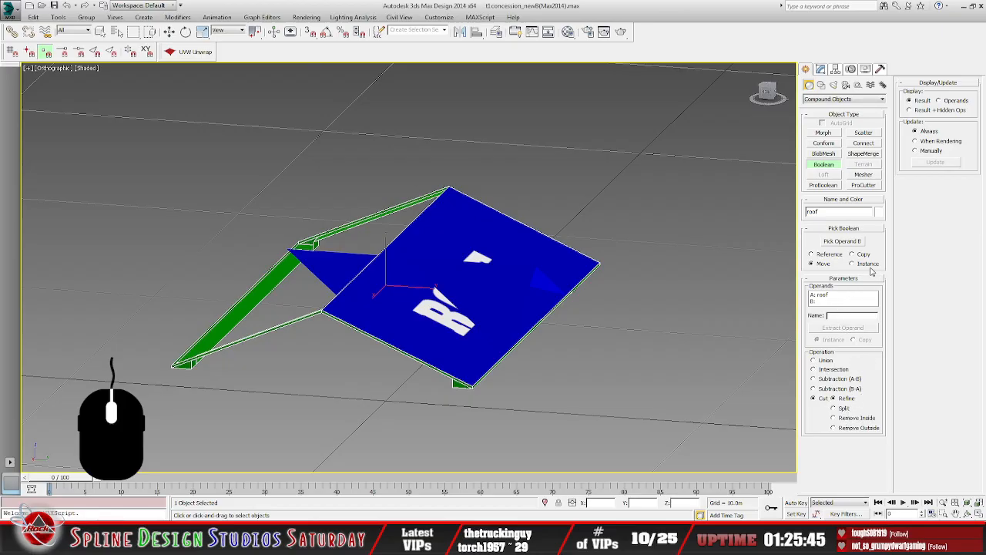
click(842, 242)
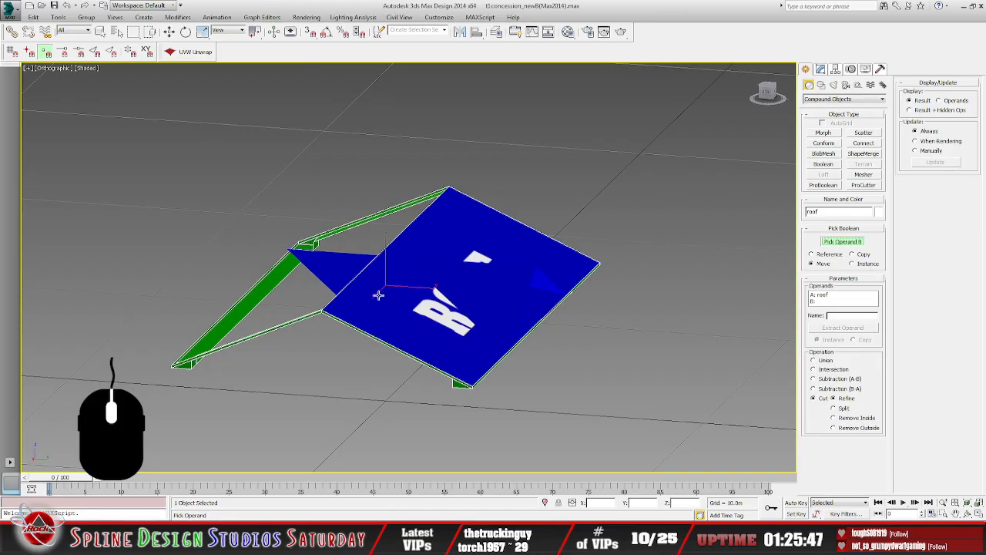
click(335, 266)
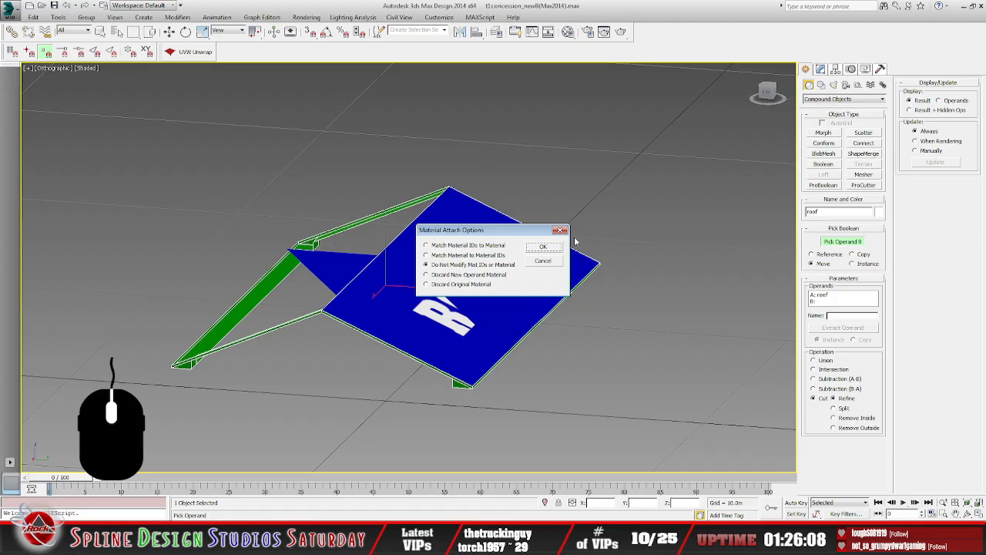
click(543, 246)
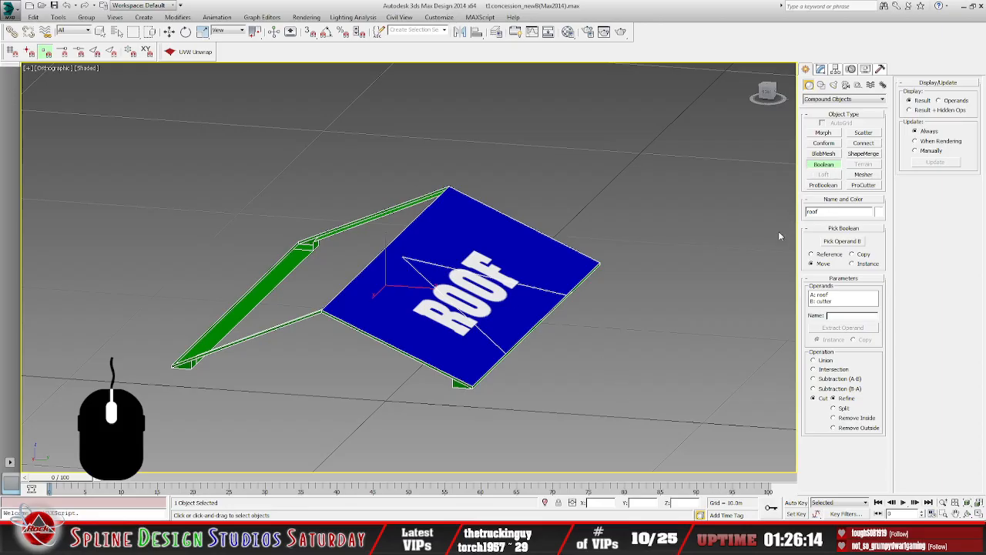
- Convert the Boolean roof to an Editable Poly
click(820, 70)
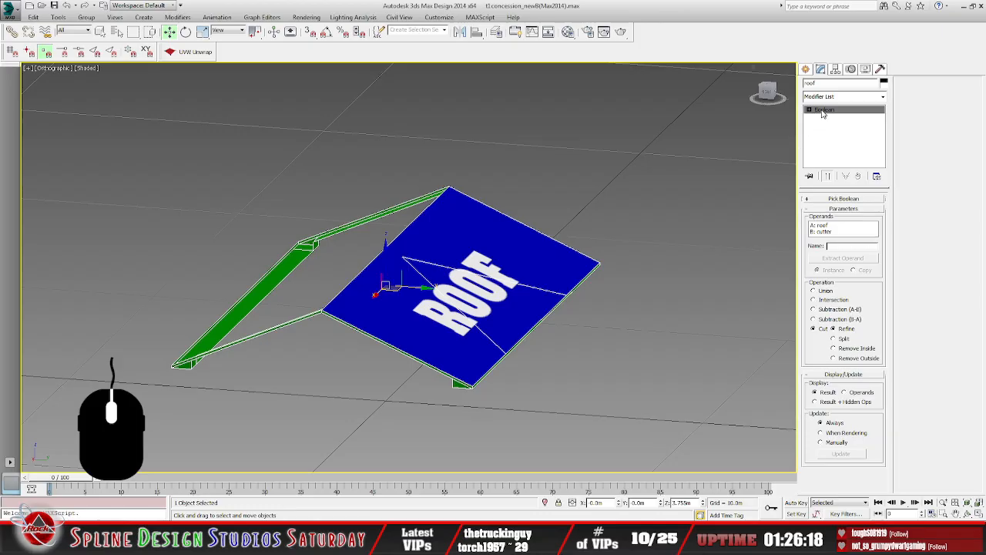
right_click(823, 113)
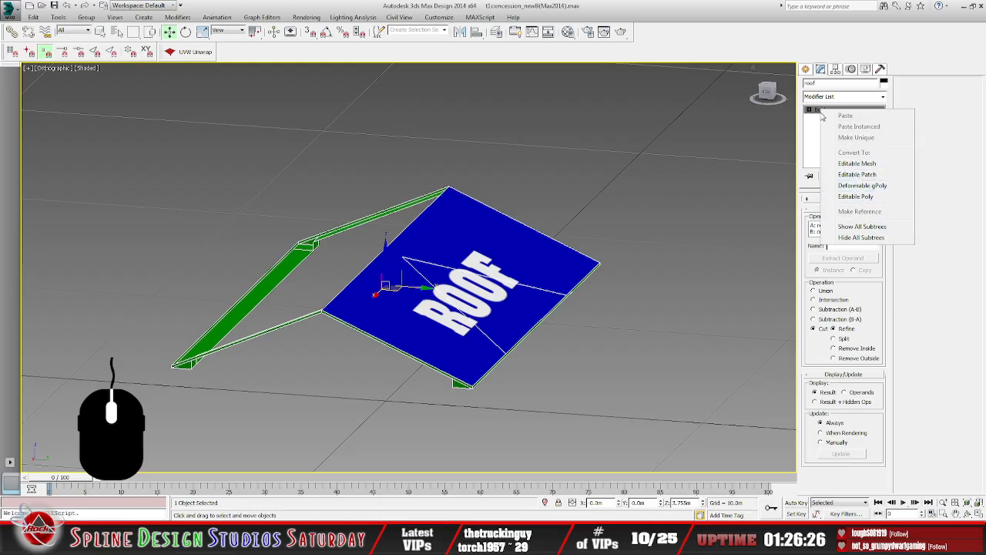
click(462, 282)
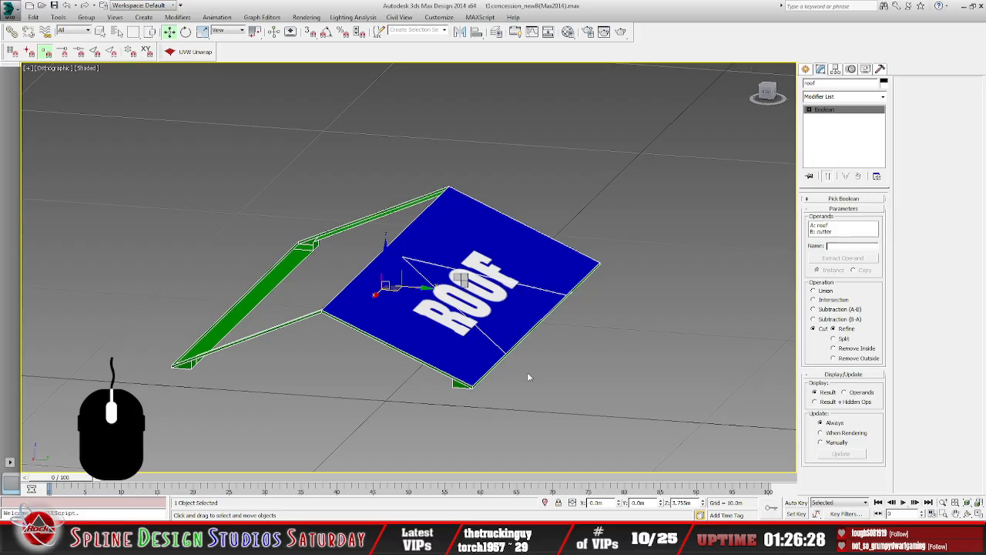
click(560, 384)
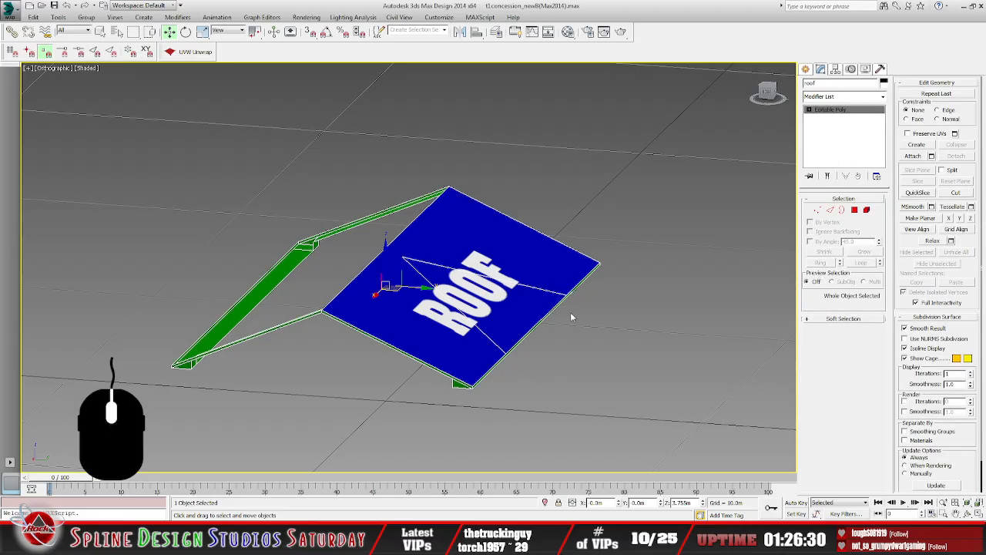
- Examine the triangular cut lines across the roof slope, especially where they meet the eave
mouse_move(583, 313)
alt+middle_down()
mouse_move(507, 322)
mouse_move(548, 326)
mouse_move(524, 334)
mouse_move(577, 319)
mouse_move(572, 309)
alt+middle_up()
scroll(571, 309, up, 2)
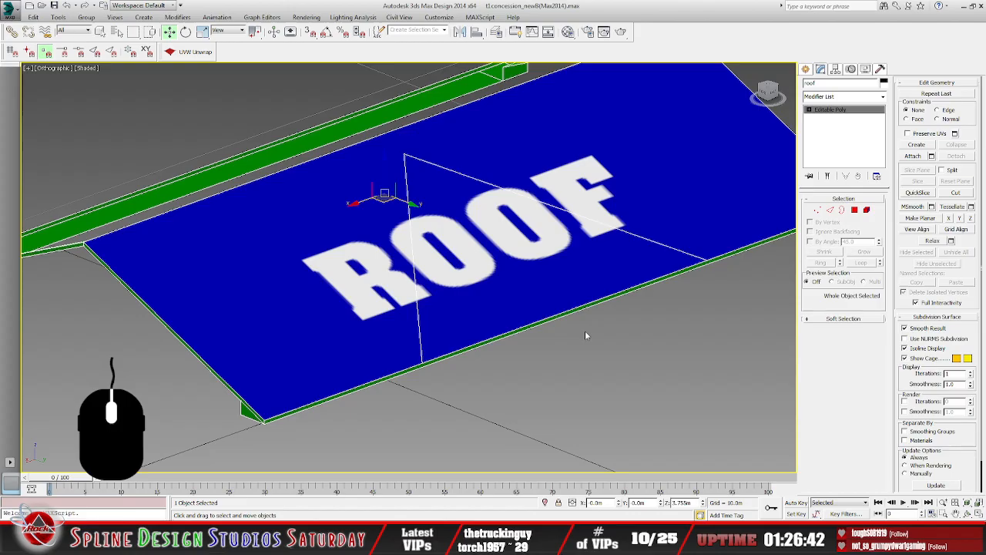
middle_drag(585, 331, 622, 251)
scroll(597, 287, up, 2)
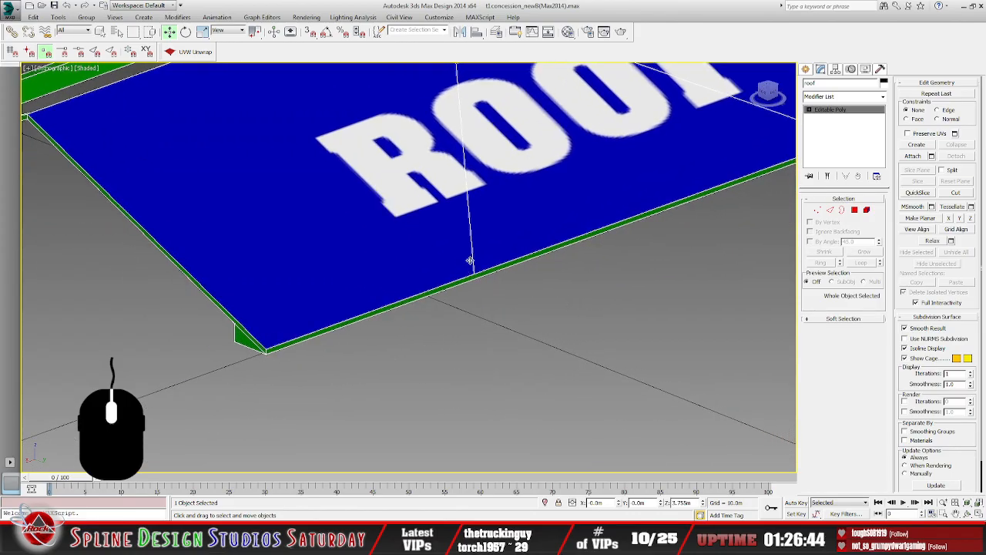
middle_drag(551, 261, 427, 308)
scroll(529, 294, up, 1)
alt+middle_drag(561, 293, 547, 283)
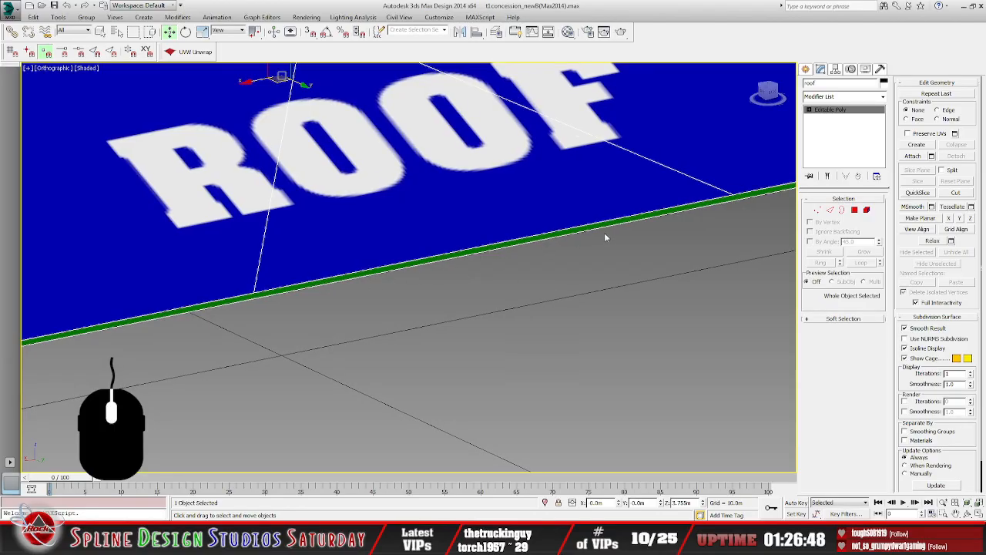
scroll(515, 258, down, 3)
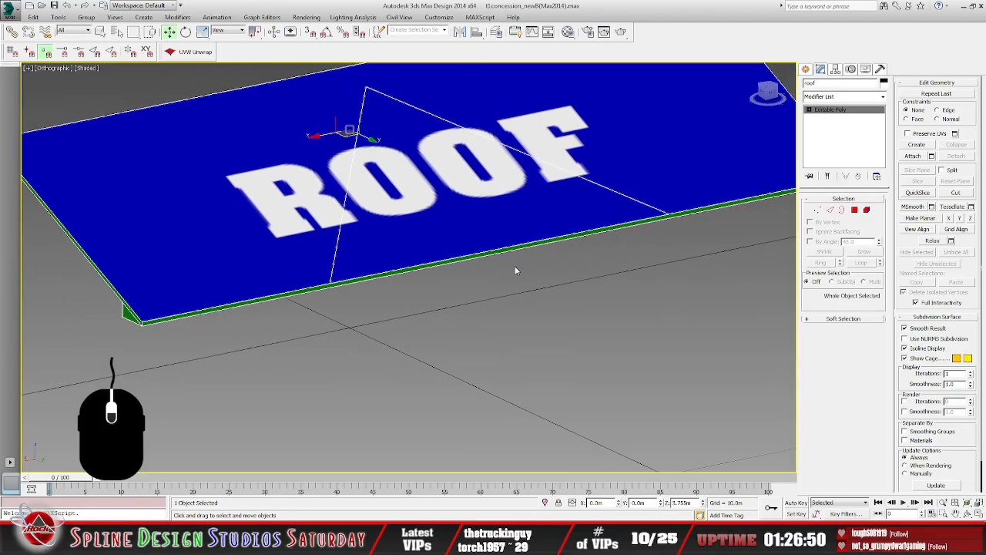
middle_drag(479, 274, 493, 277)
- Unhide roof2 and check its joining edges against the cut lines on the main roof
right_click(563, 324)
click(581, 272)
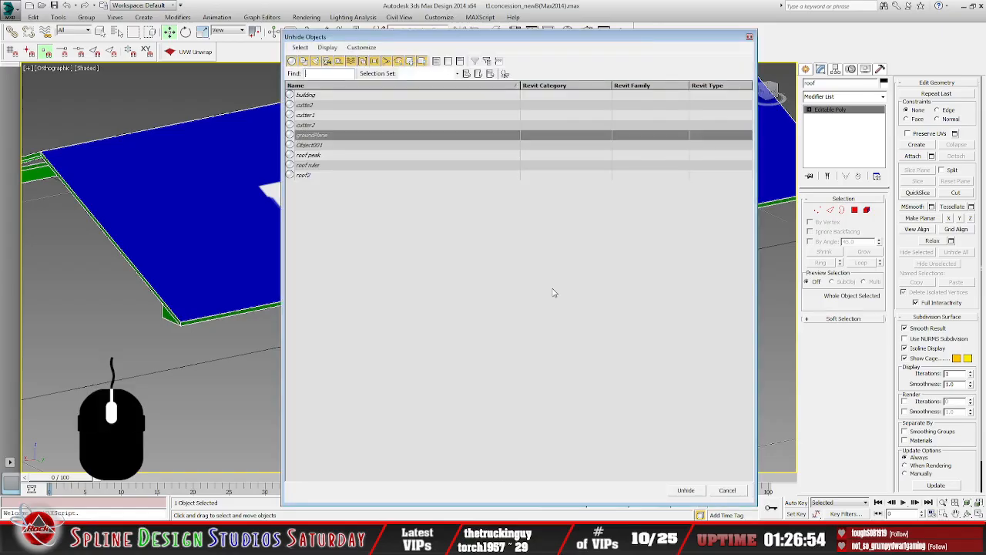
click(319, 175)
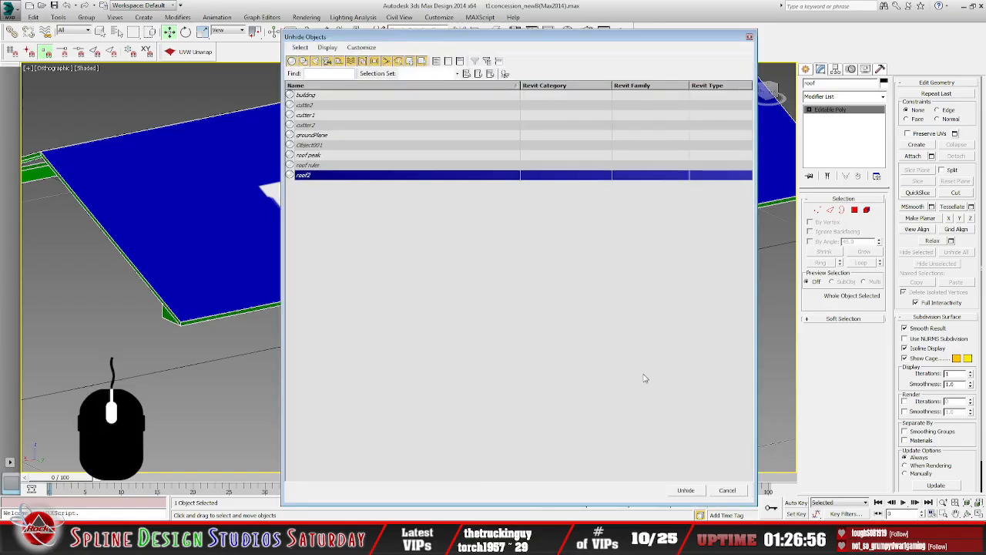
click(685, 490)
alt+middle_drag(547, 337, 544, 331)
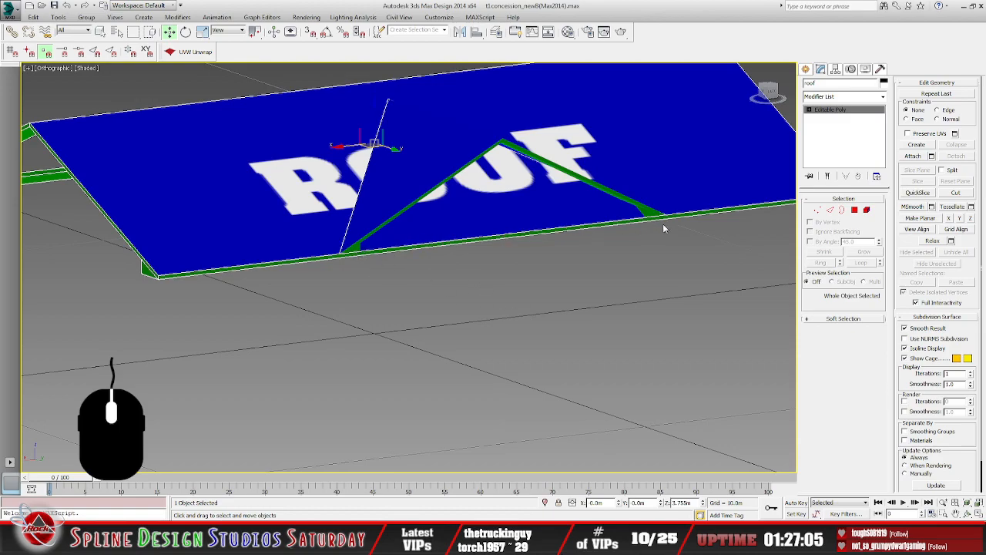
alt+middle_drag(403, 258, 489, 282)
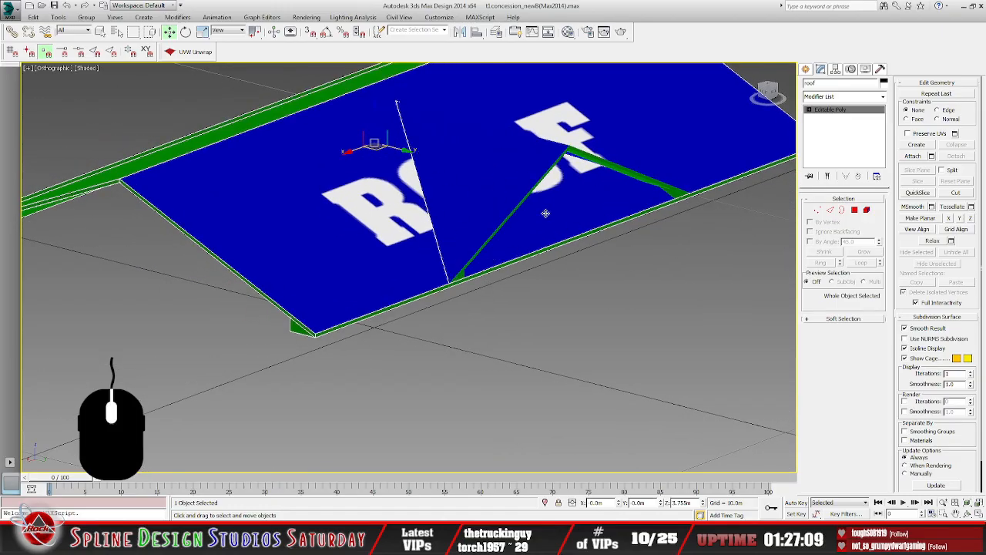
- Delete the main roof's triangular polygon enclosed by the cut lines beneath roof2 and check the opening
drag(586, 238, 545, 240)
alt+middle_drag(546, 244, 455, 220)
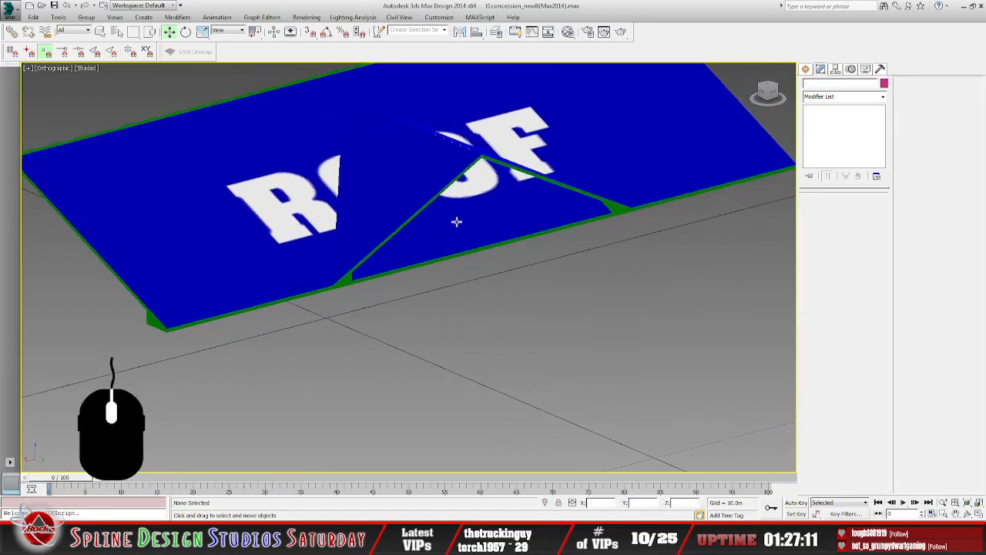
click(810, 110)
click(829, 142)
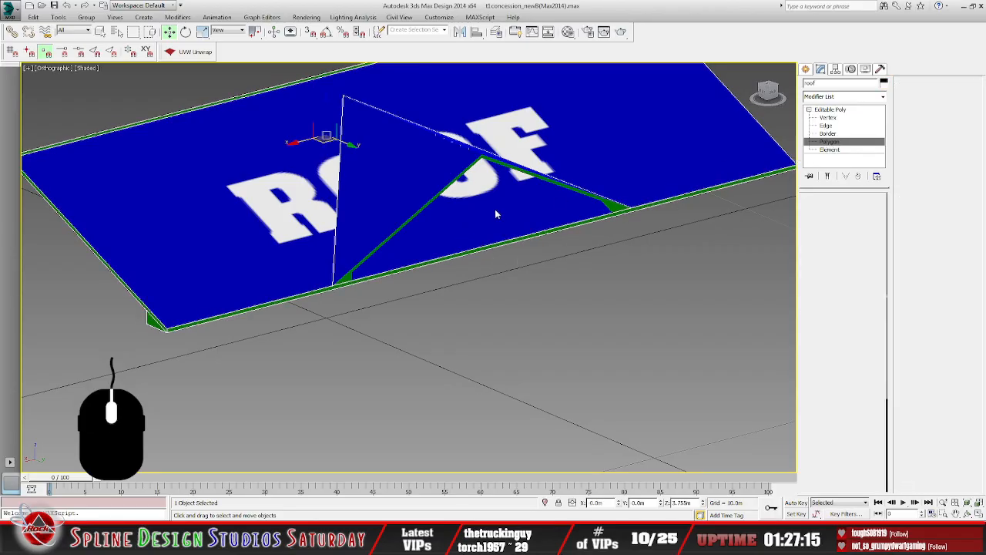
click(462, 240)
key(Delete)
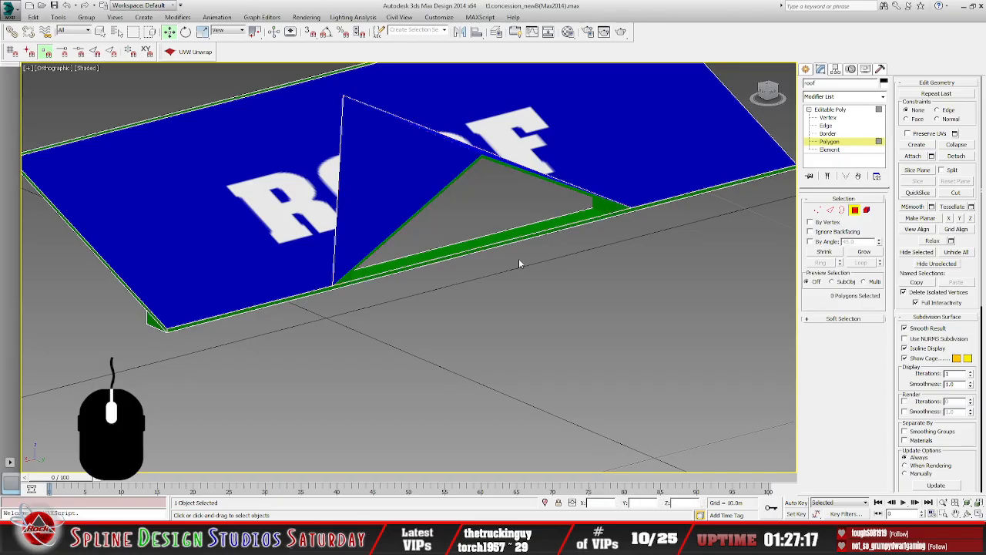
alt+middle_drag(517, 258, 488, 246)
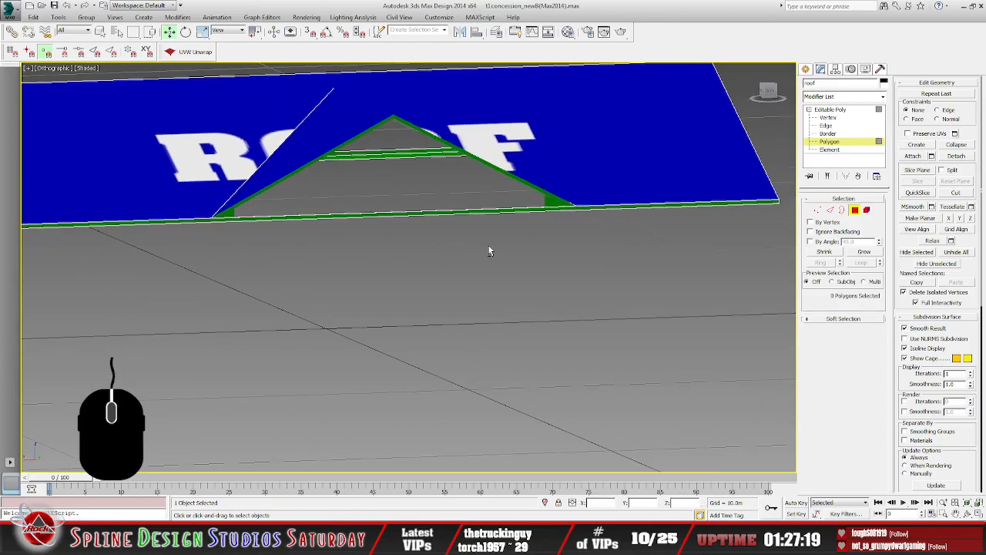
alt+middle_drag(516, 212, 513, 304)
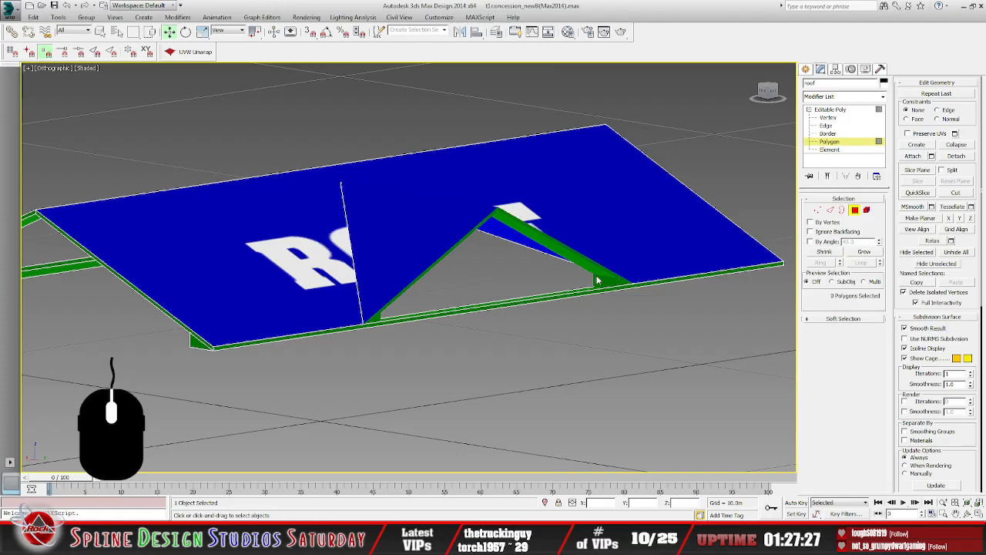
alt+middle_drag(577, 280, 531, 306)
alt+middle_drag(449, 282, 490, 294)
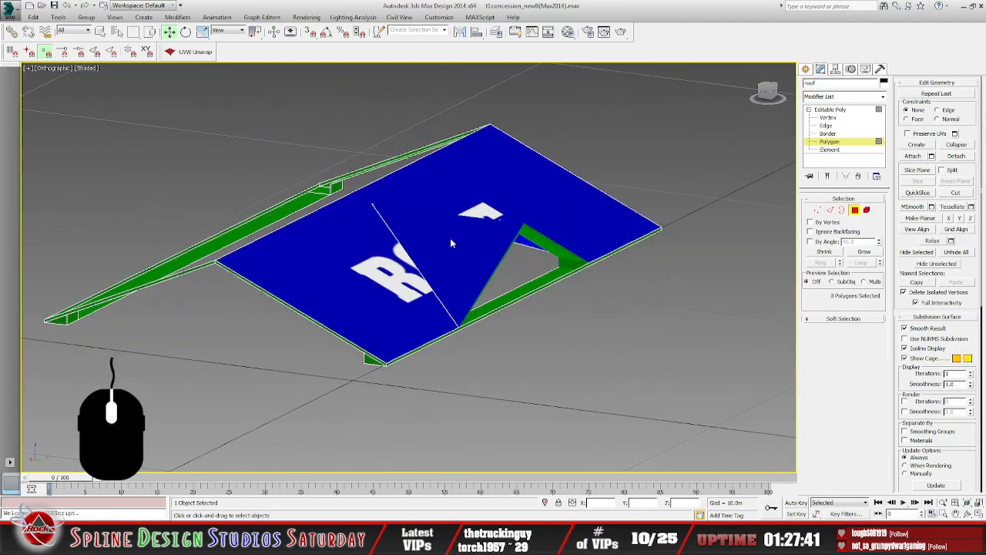
- Leave Polygon level, hide roof2, and inspect the triangular opening in the main roof
click(840, 110)
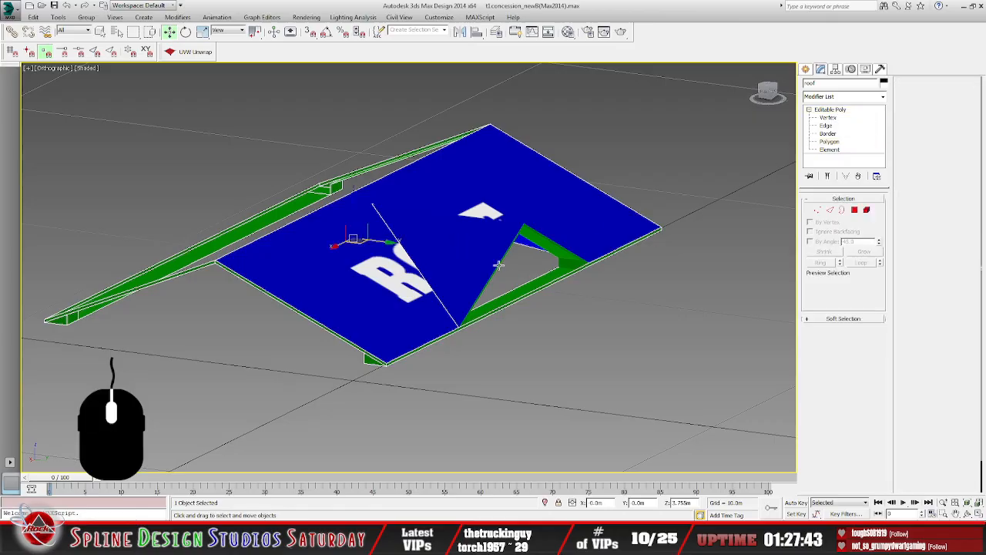
click(460, 250)
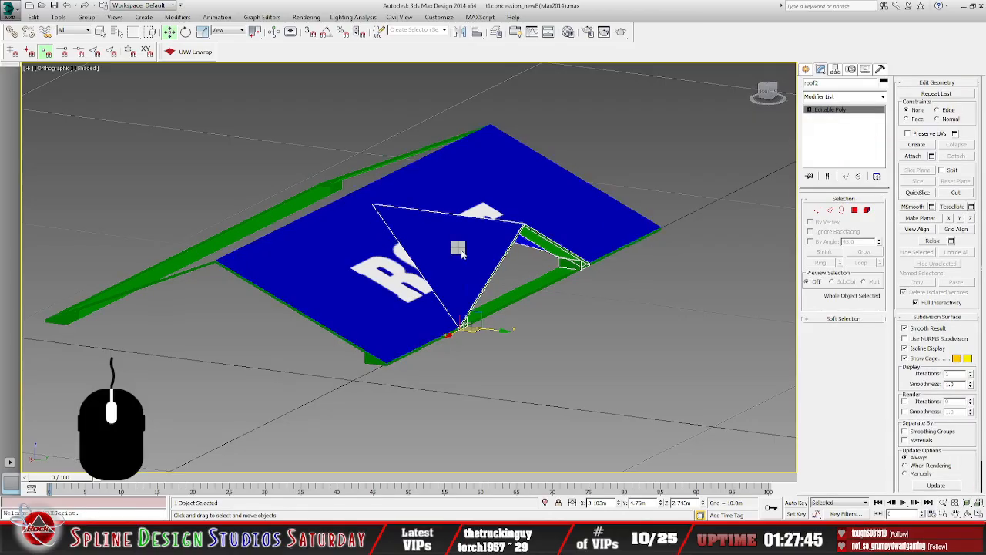
key(Delete)
scroll(505, 307, up, 4)
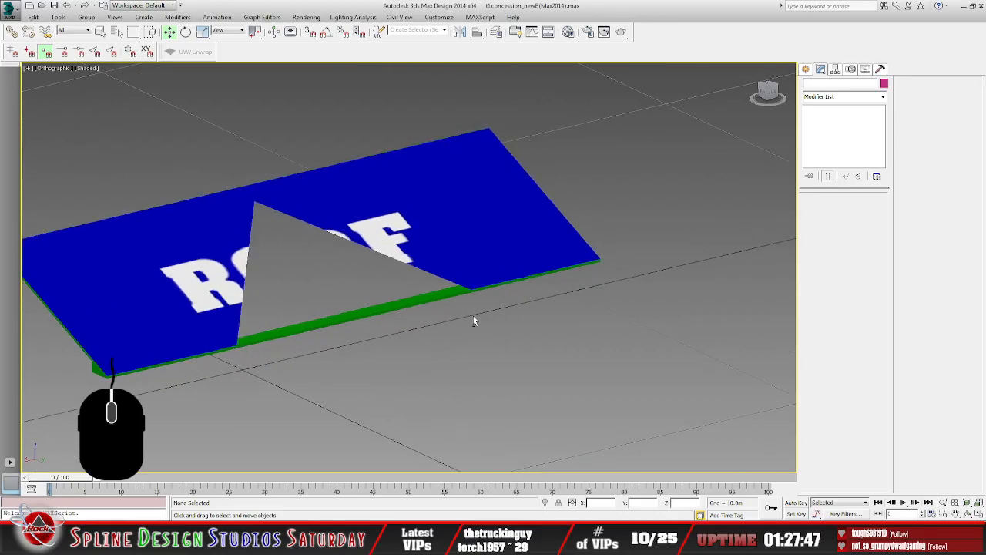
scroll(462, 293, down, 4)
alt+middle_drag(476, 307, 509, 299)
- Unhide Object001, the other slope of the main roof, and select it
click(516, 304)
key(5)
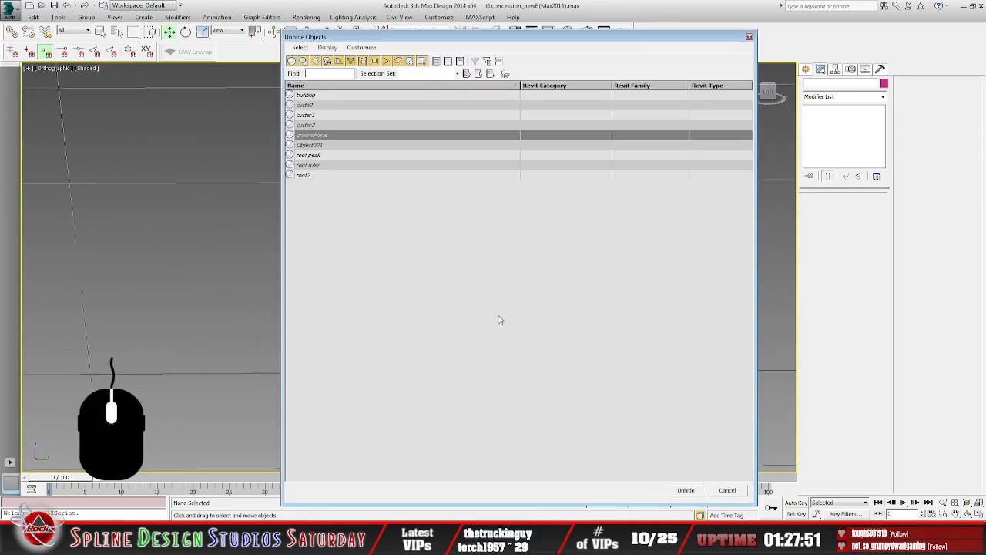
click(319, 145)
click(686, 490)
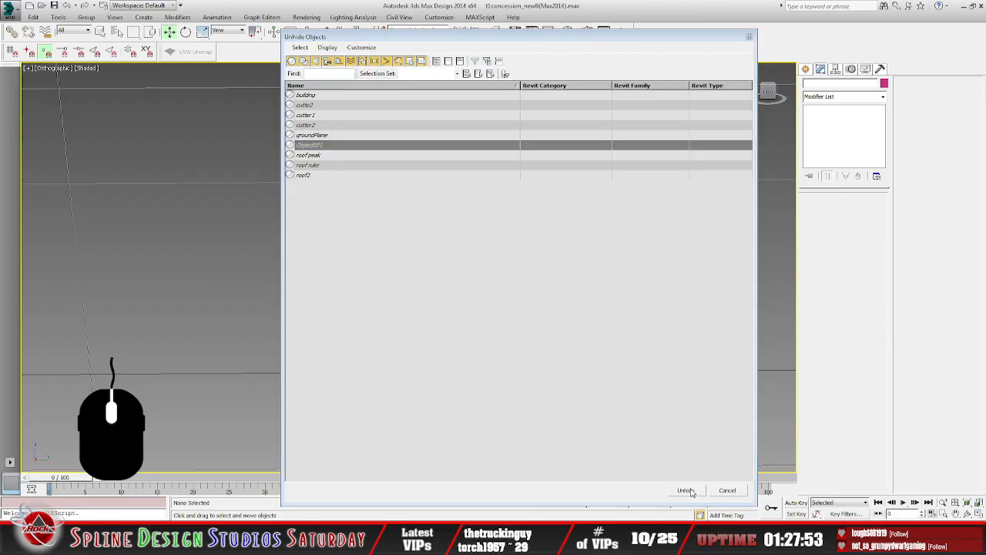
click(398, 212)
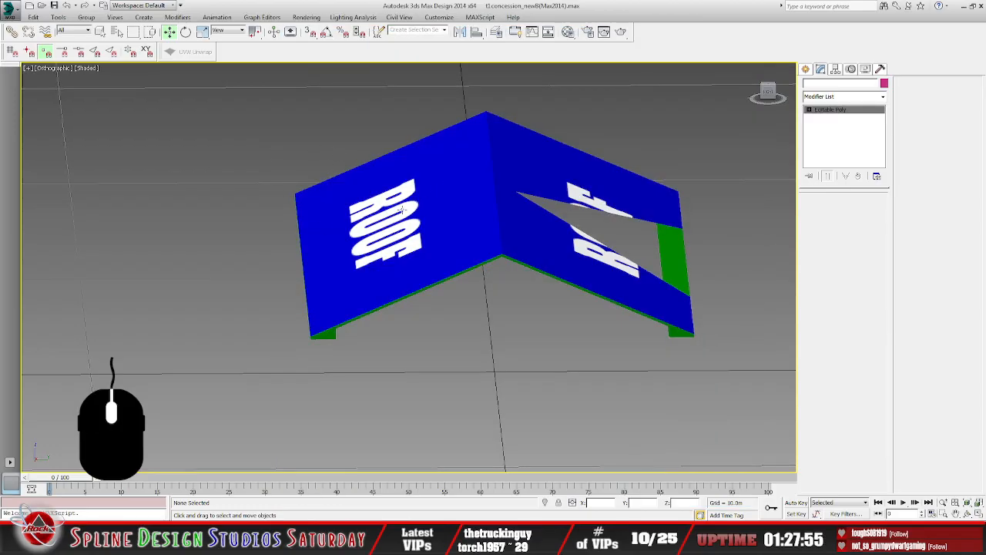
- Select both Object001 and roof, and collapse them into a single mesh object
click(116, 33)
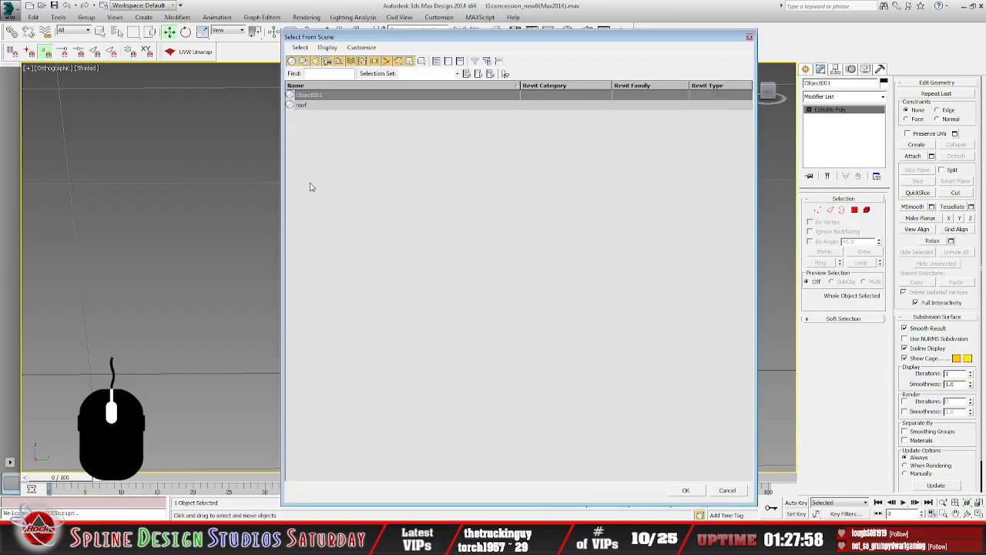
click(299, 106)
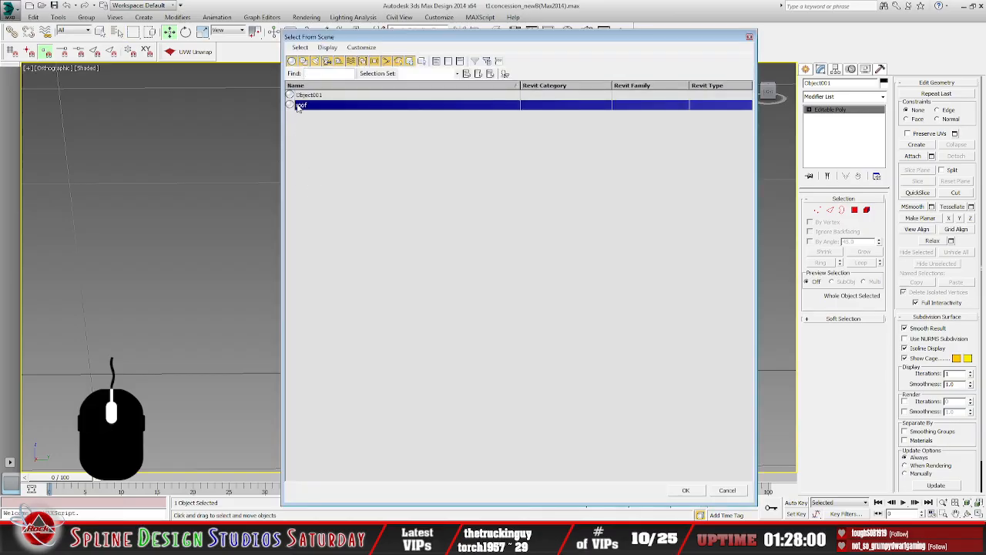
ctrl+click(318, 95)
click(686, 490)
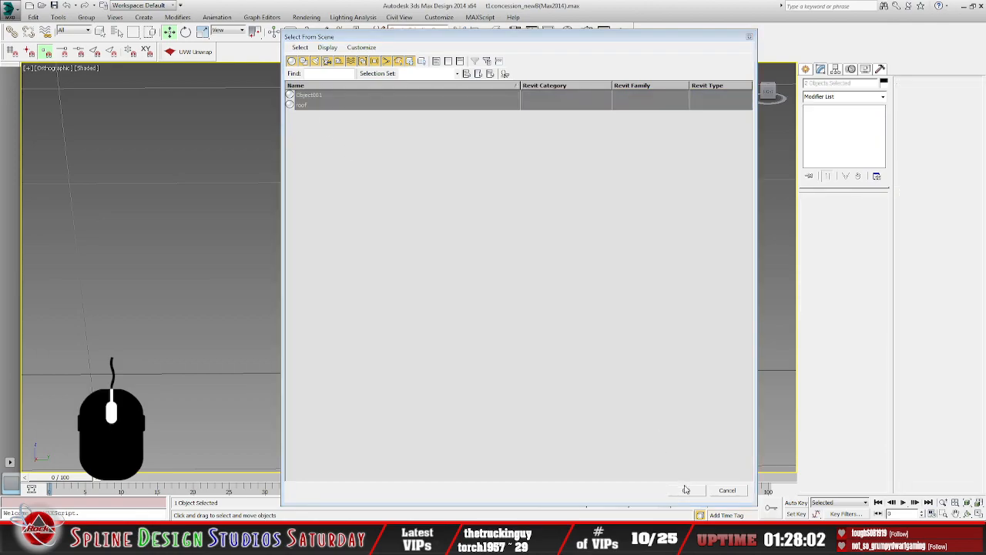
click(881, 69)
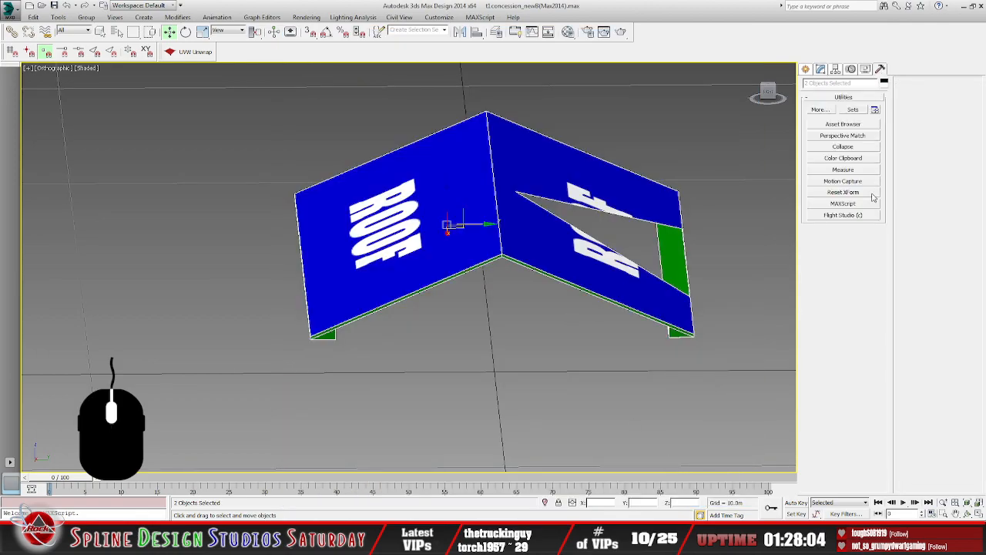
click(858, 148)
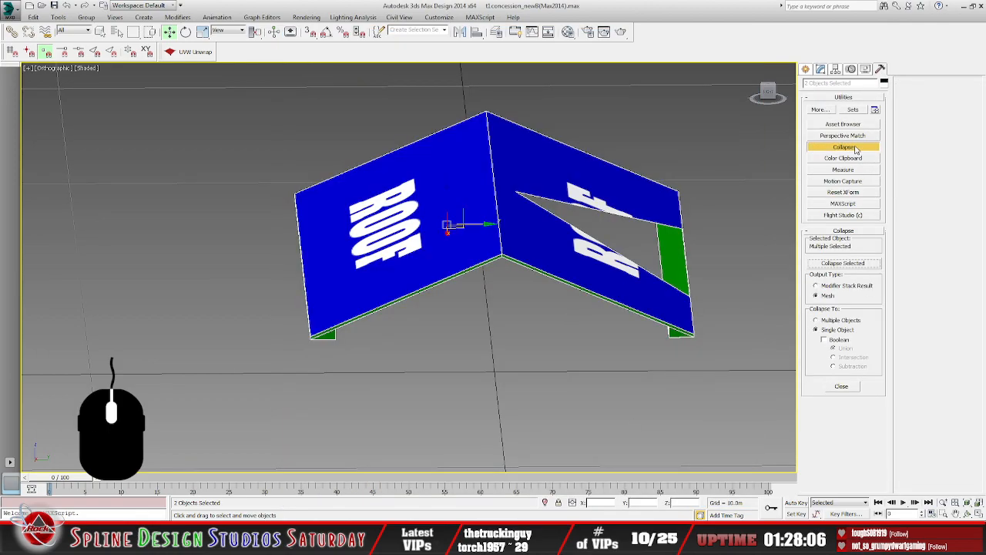
click(850, 267)
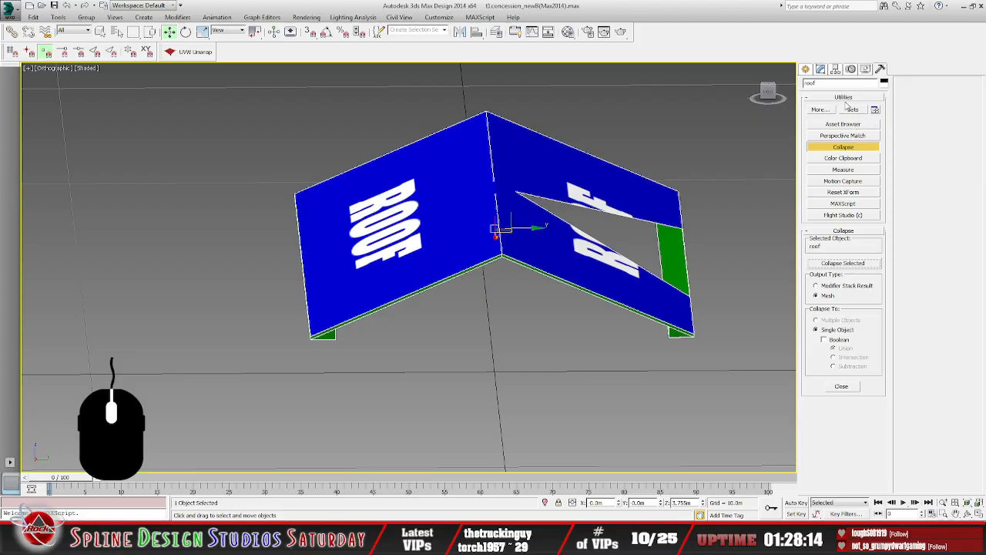
- Center the combined roof's pivot to the object using Affect Pivot Only
click(837, 70)
click(840, 137)
click(845, 186)
click(845, 135)
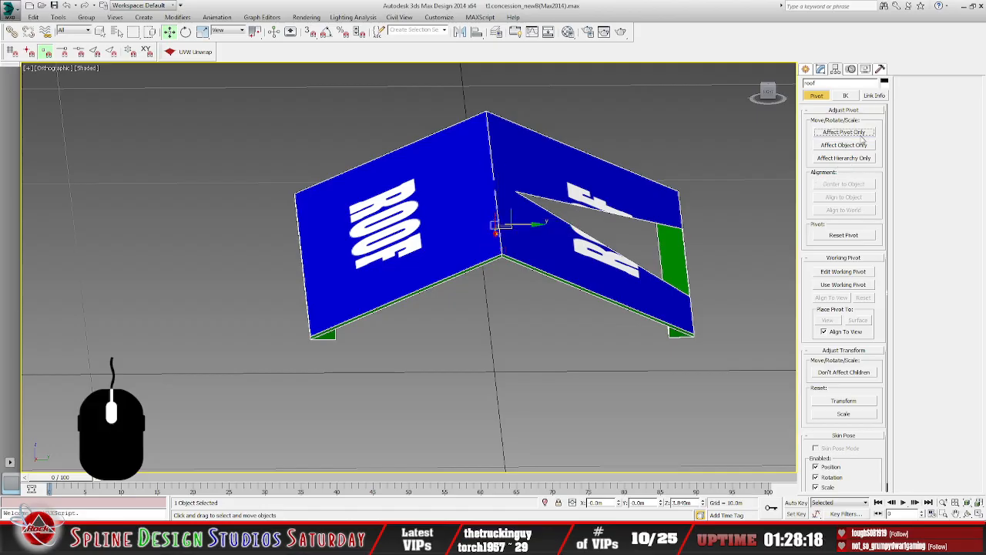
- Apply Reset XForm to the combined roof and check the roof around its triangular opening
click(881, 70)
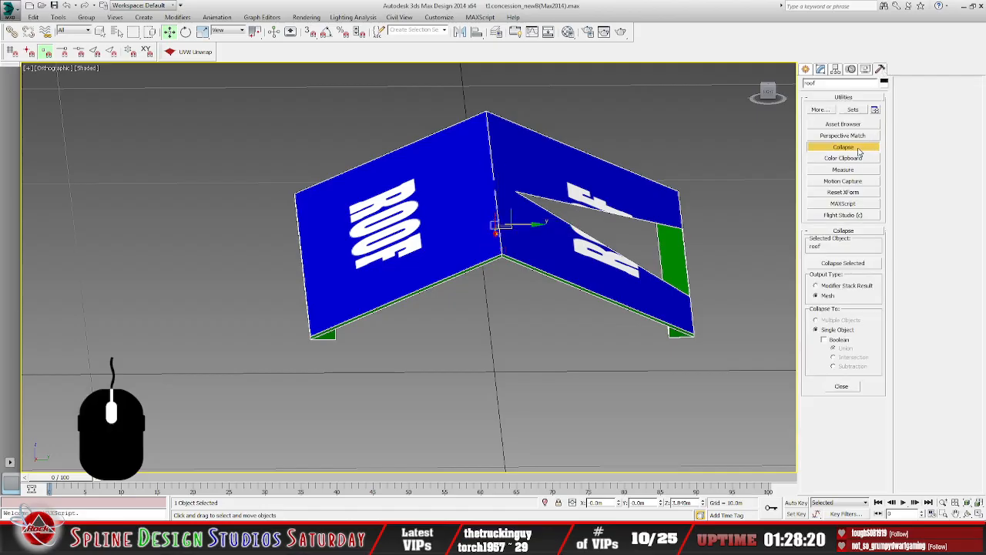
click(847, 192)
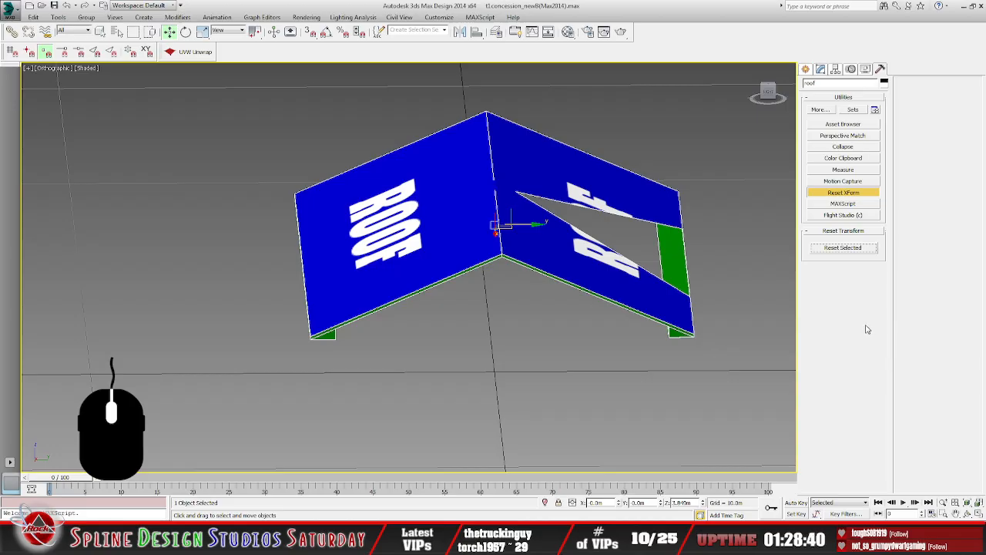
alt+middle_drag(633, 291, 542, 320)
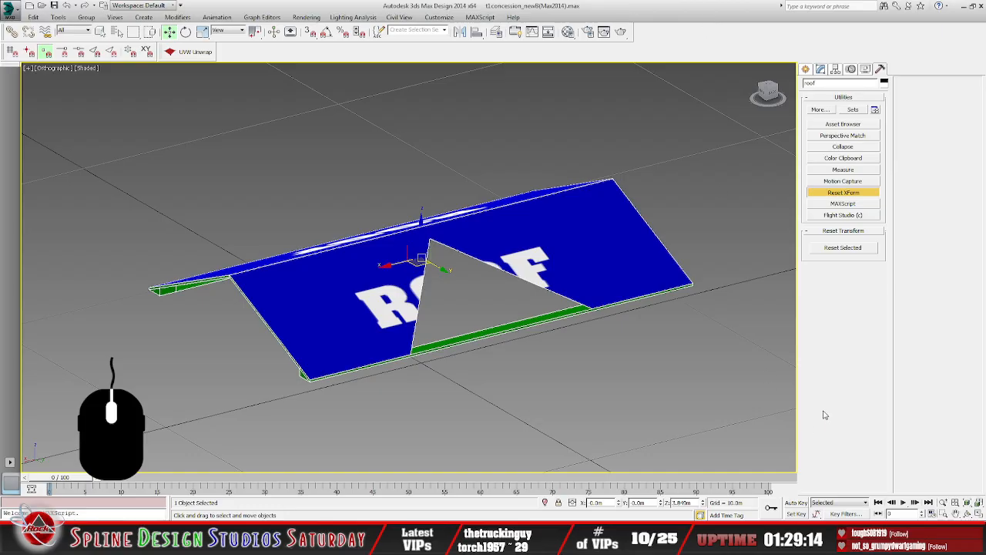
alt+middle_drag(614, 372, 601, 356)
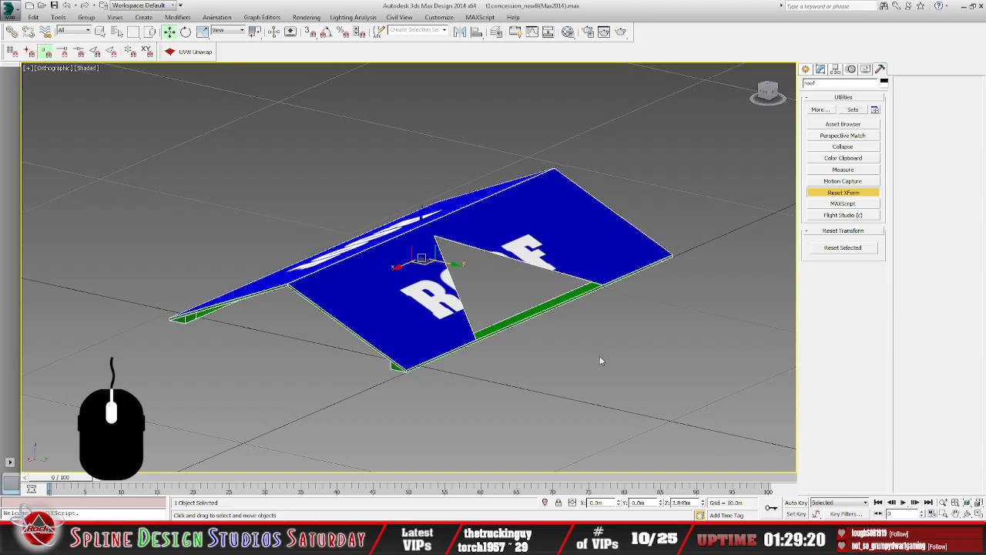
alt+middle_drag(581, 358, 518, 363)
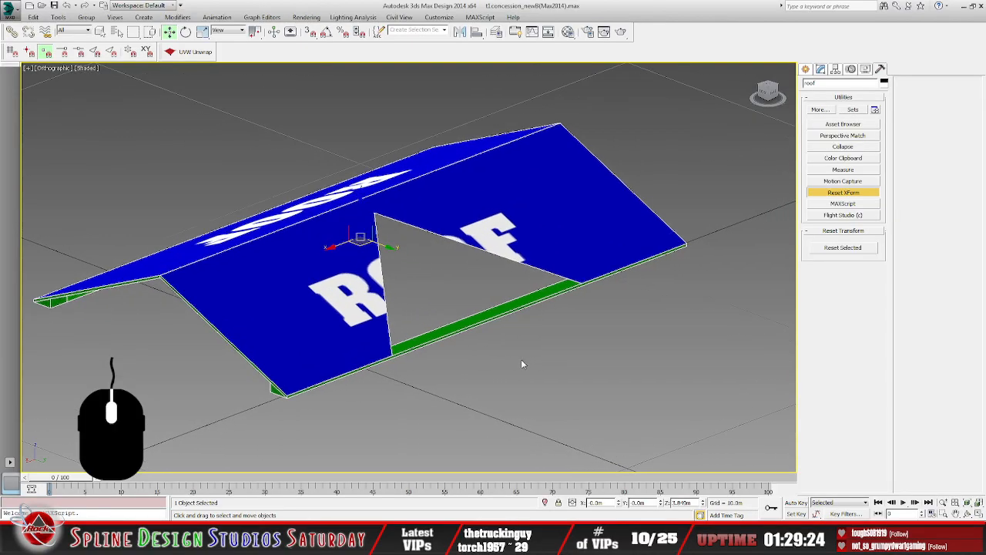
click(843, 192)
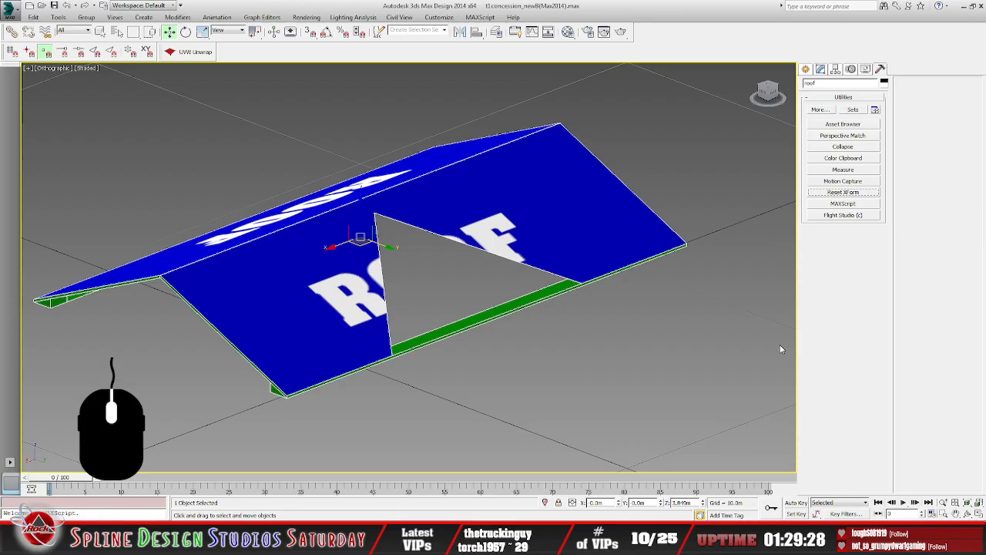
- Collapse the roof's entire modifier stack with its XForm, holding the scene, and convert the roof to Editable Poly
click(821, 70)
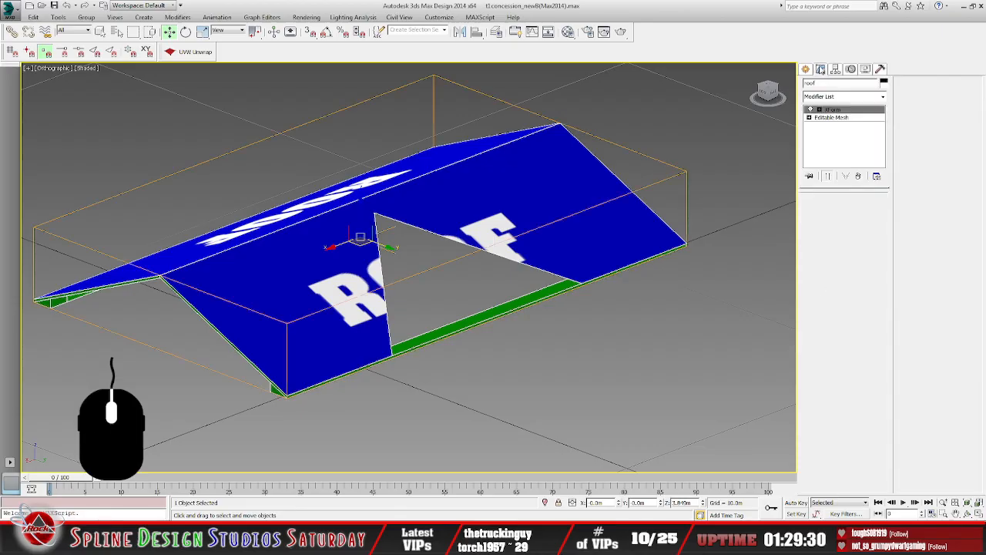
mouse_move(442, 328)
alt+middle_down()
mouse_move(428, 327)
mouse_move(437, 328)
alt+middle_up()
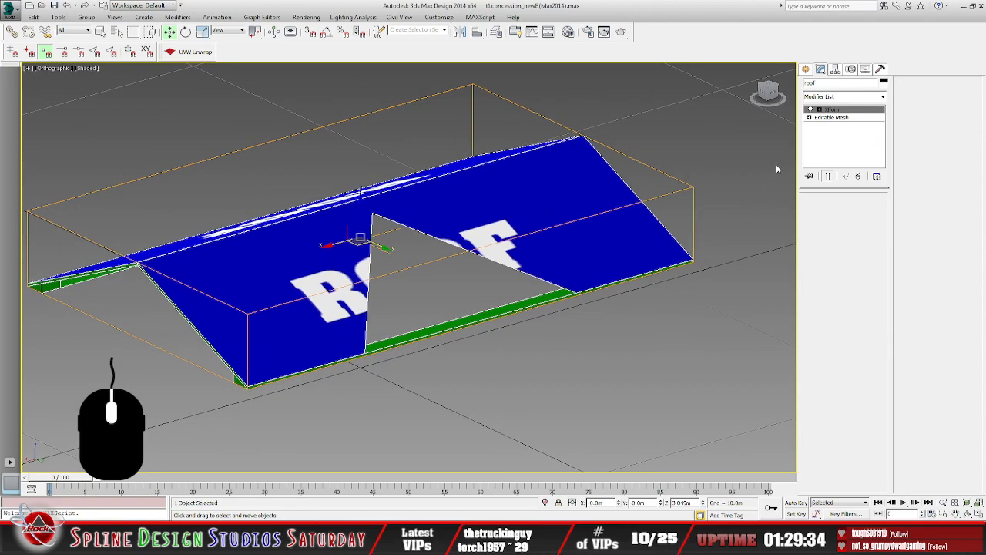
right_click(831, 112)
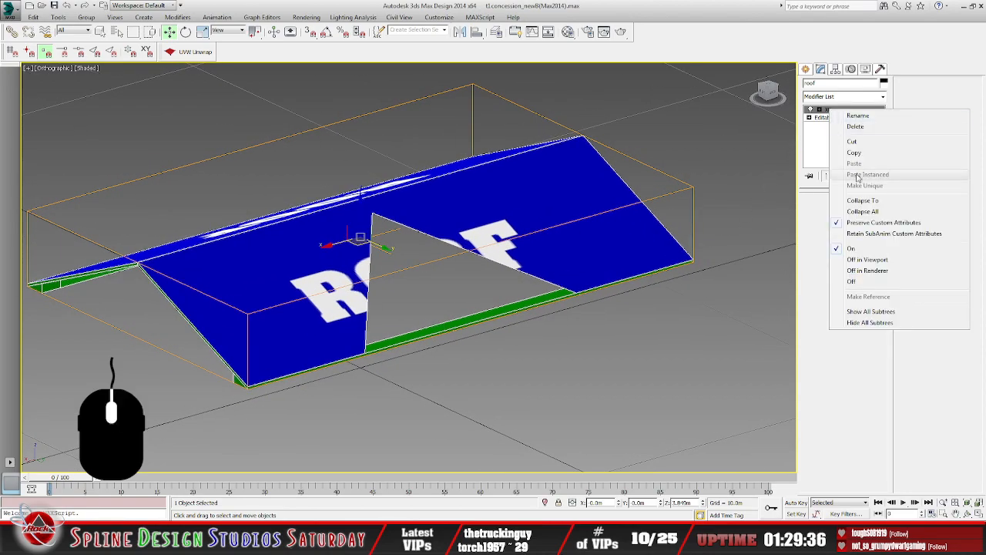
click(859, 211)
click(506, 294)
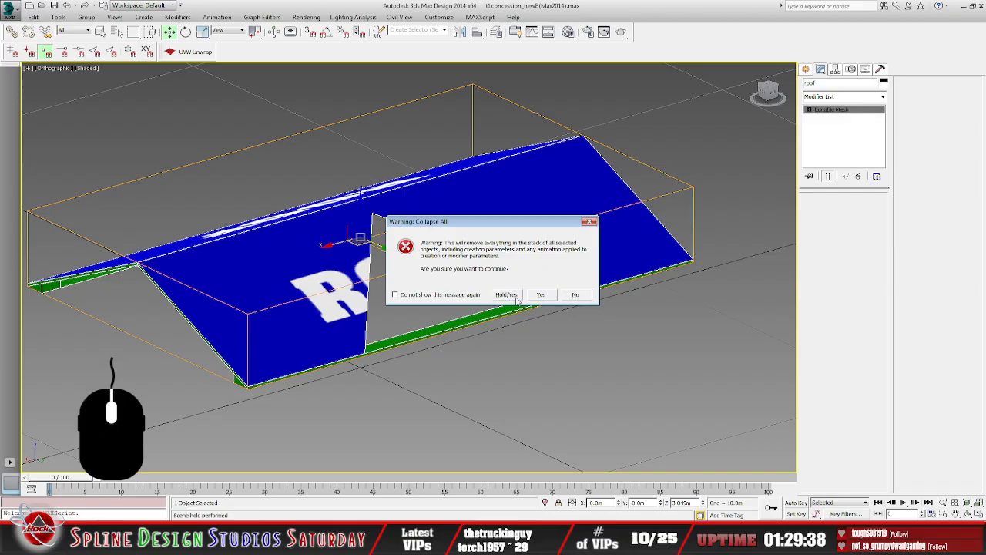
right_click(822, 113)
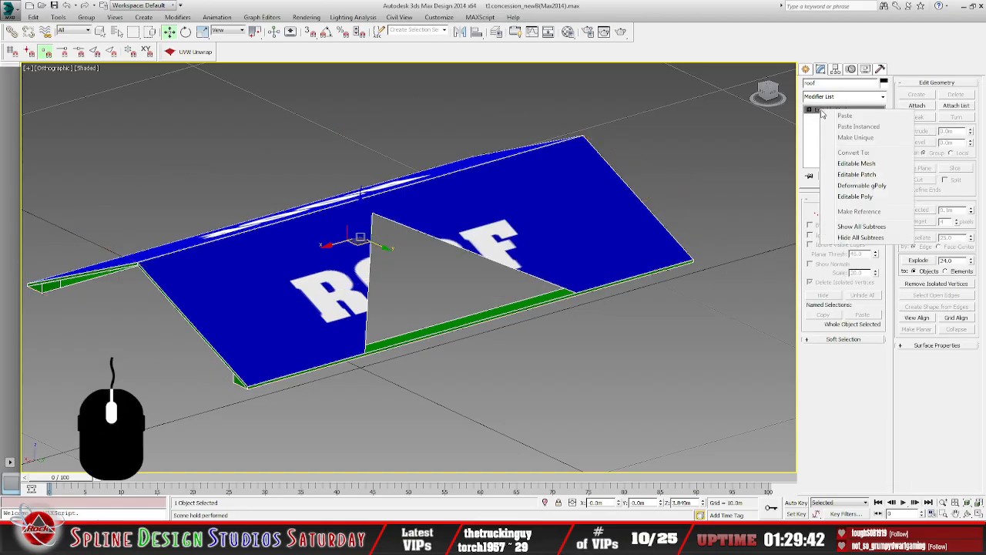
click(851, 197)
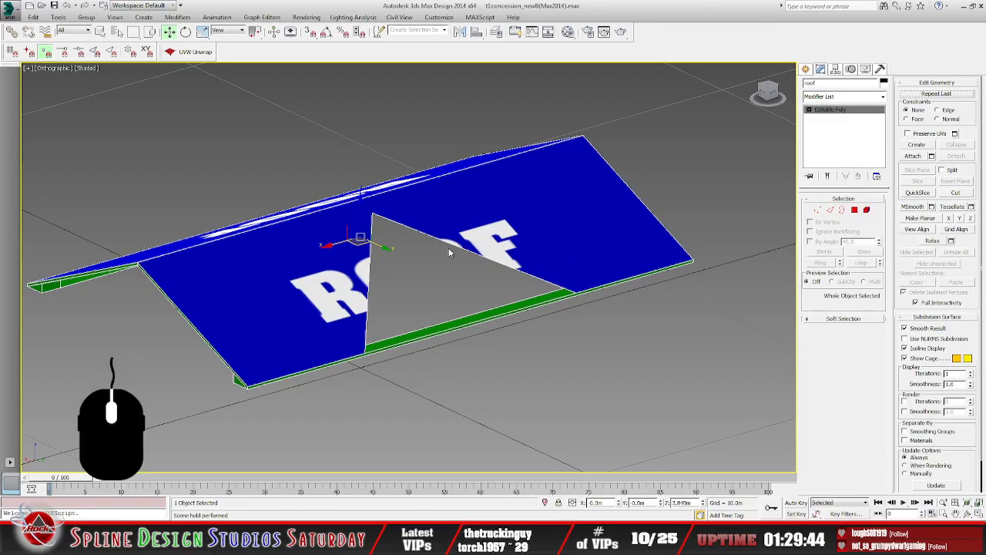
- Unhide roof2 and inspect its open gable end and underside where it meets the main roof
alt+middle_drag(439, 232, 535, 297)
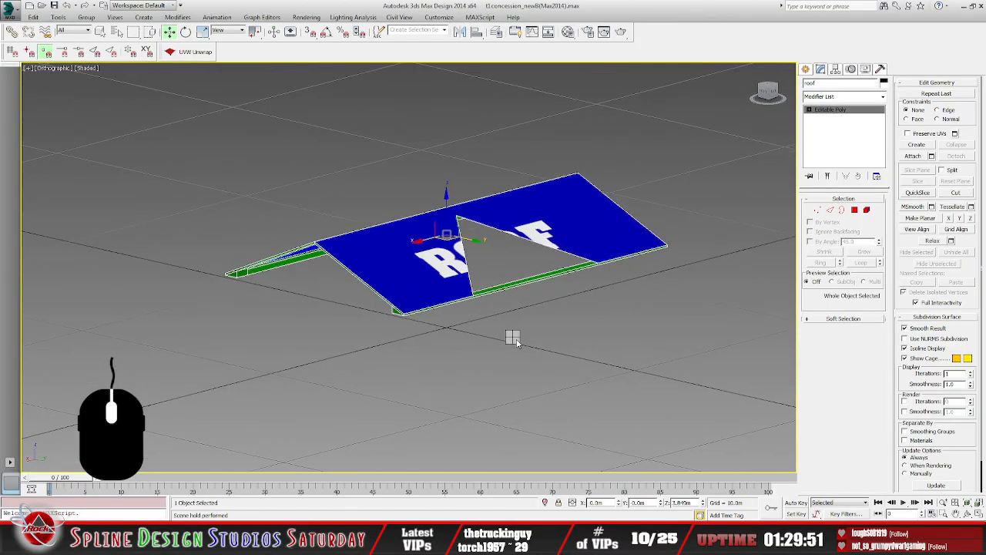
click(539, 286)
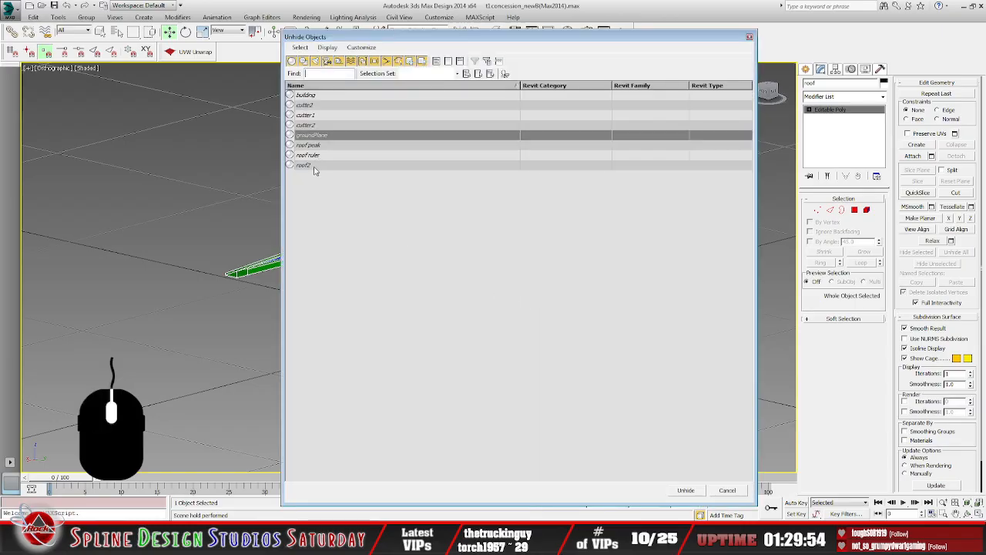
click(316, 164)
click(686, 490)
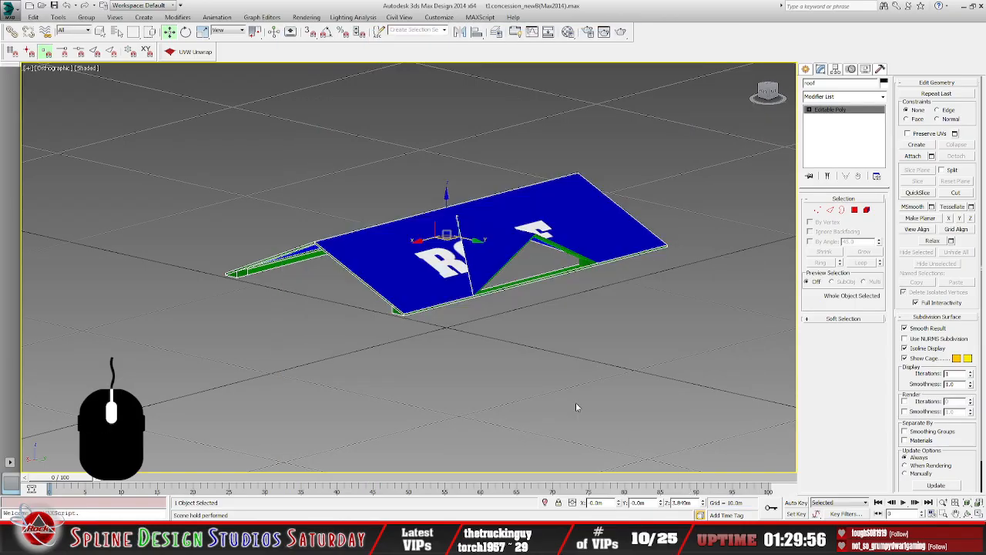
alt+middle_drag(589, 409, 506, 372)
alt+middle_drag(571, 296, 513, 348)
scroll(493, 334, up, 3)
scroll(552, 350, up, 5)
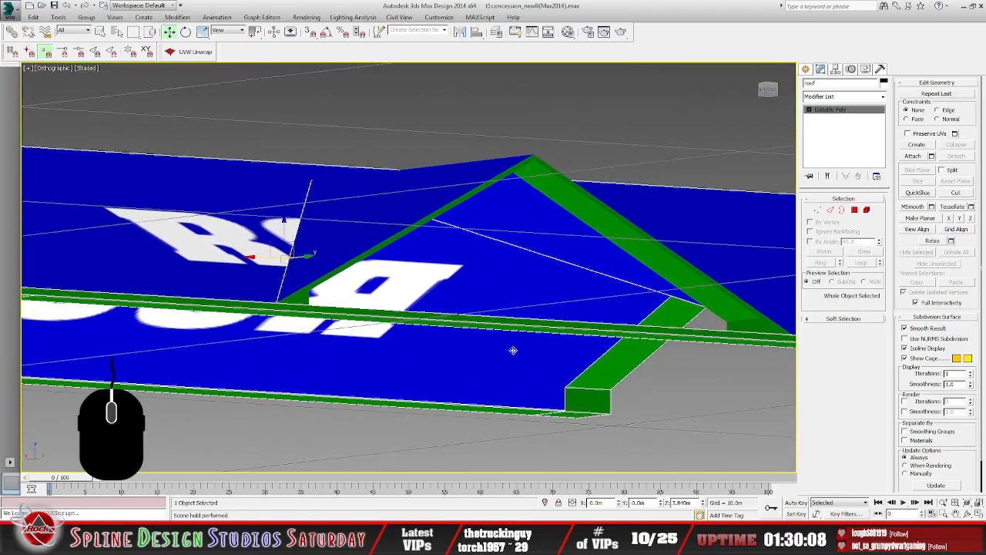
- Extrude the inner lower edge along one sloping side of roof2's gable downward to form a new polygon strip
click(566, 205)
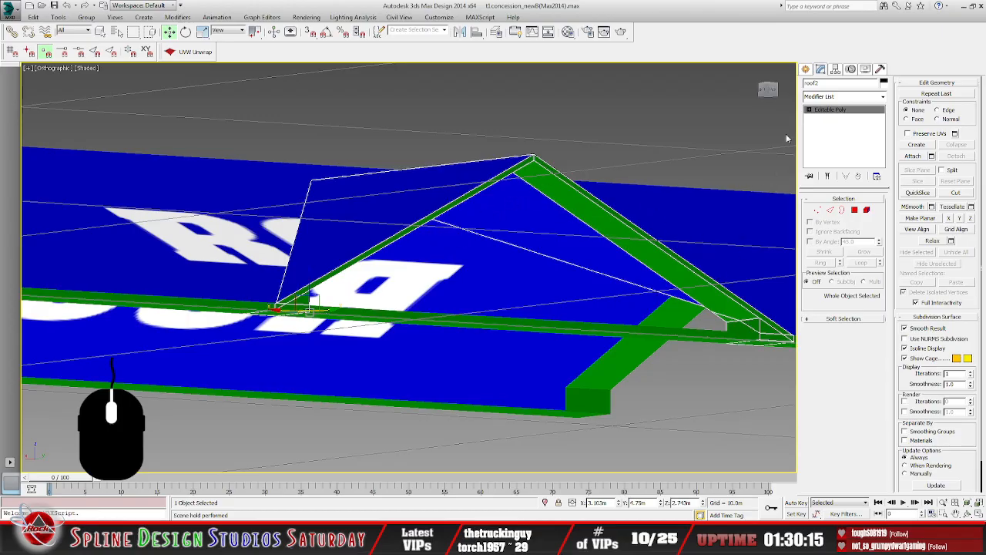
click(810, 110)
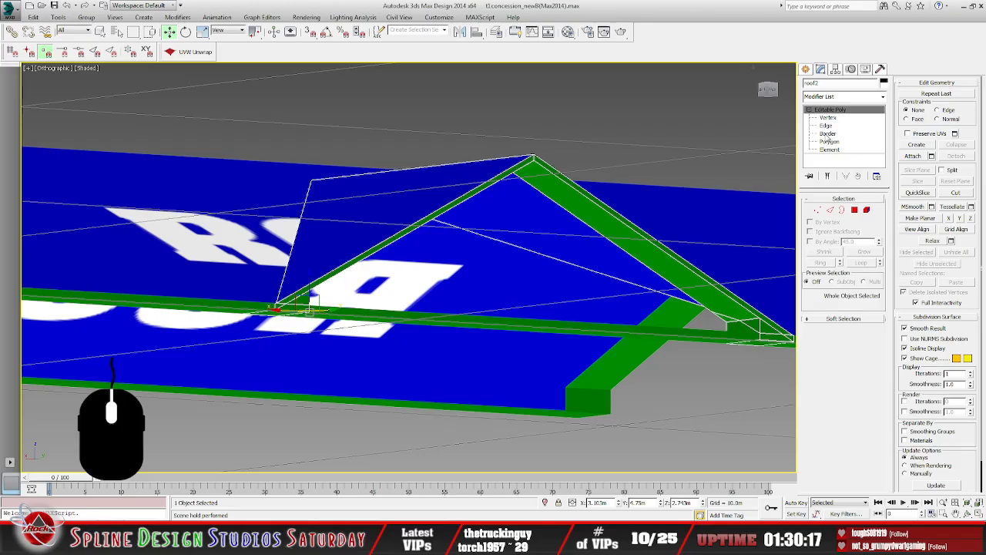
click(826, 126)
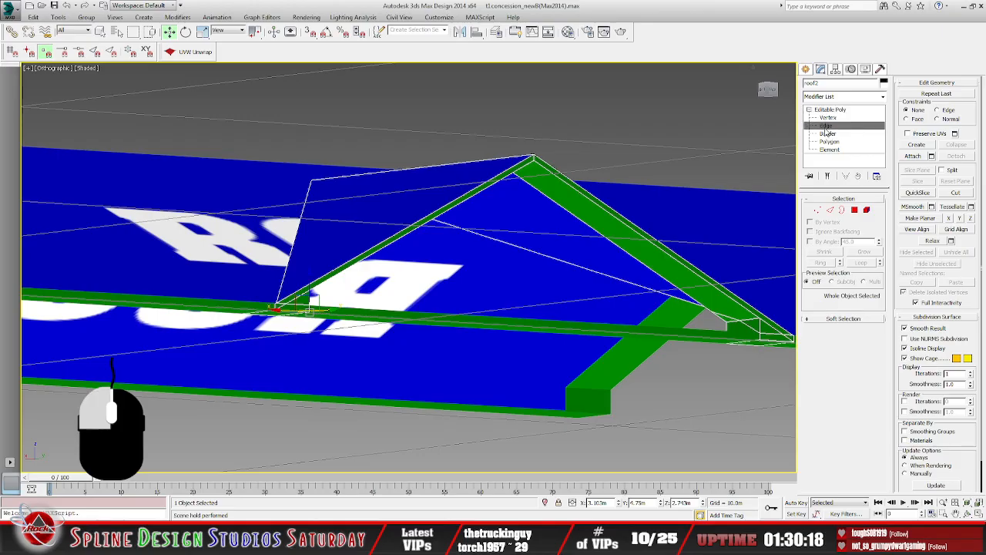
click(582, 221)
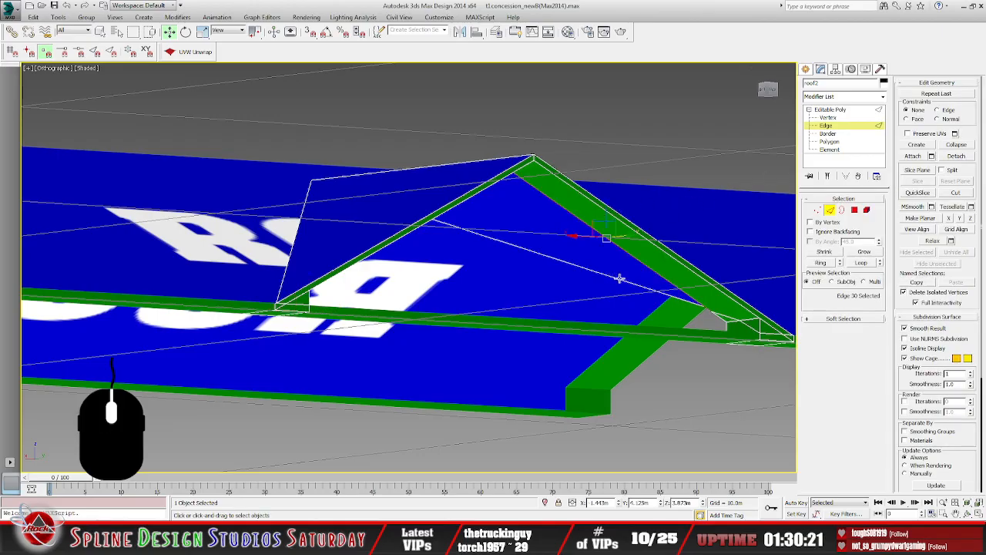
alt+middle_drag(619, 278, 607, 302)
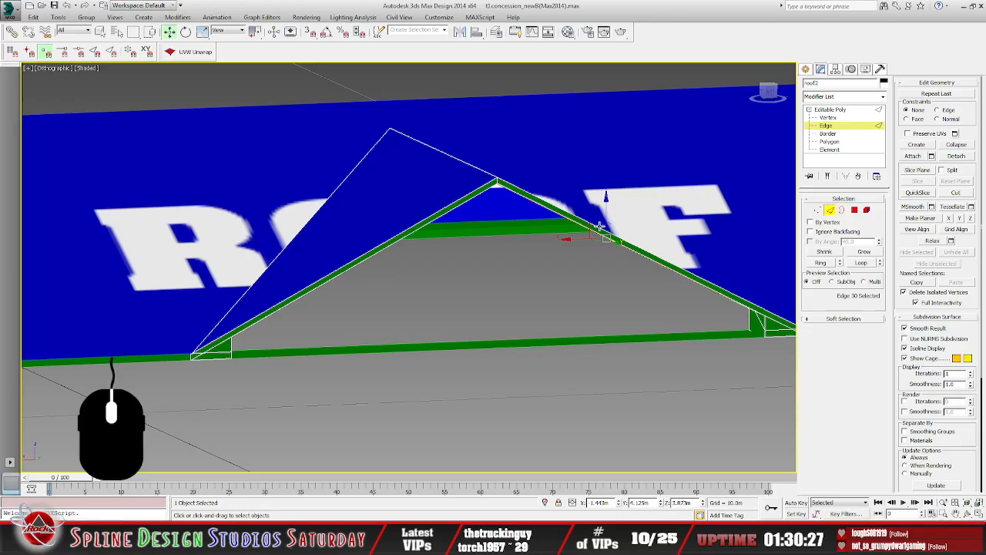
shift+drag(599, 224, 592, 250)
alt+middle_drag(687, 304, 682, 298)
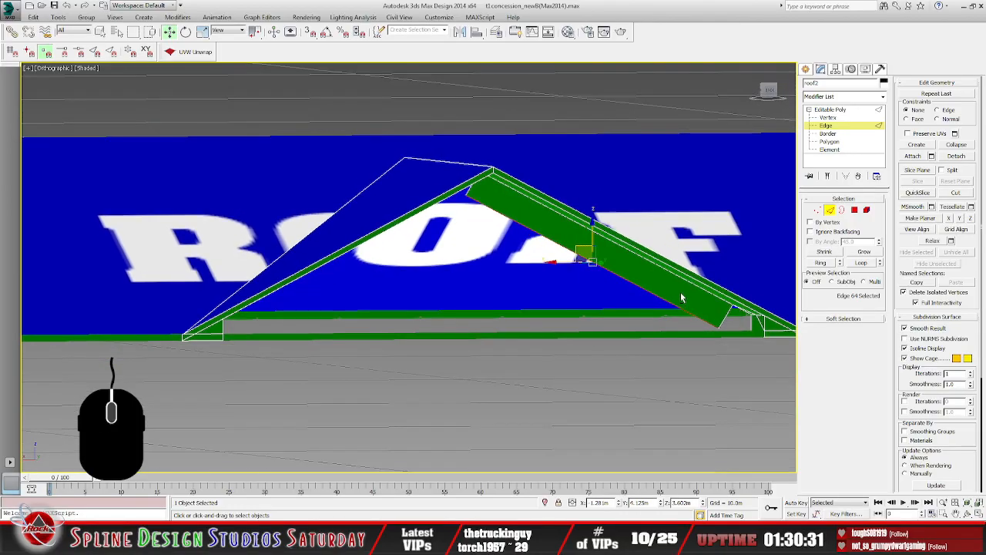
- Select roof2's new gable strip at Polygon level to check it, and return to Edge level
click(829, 142)
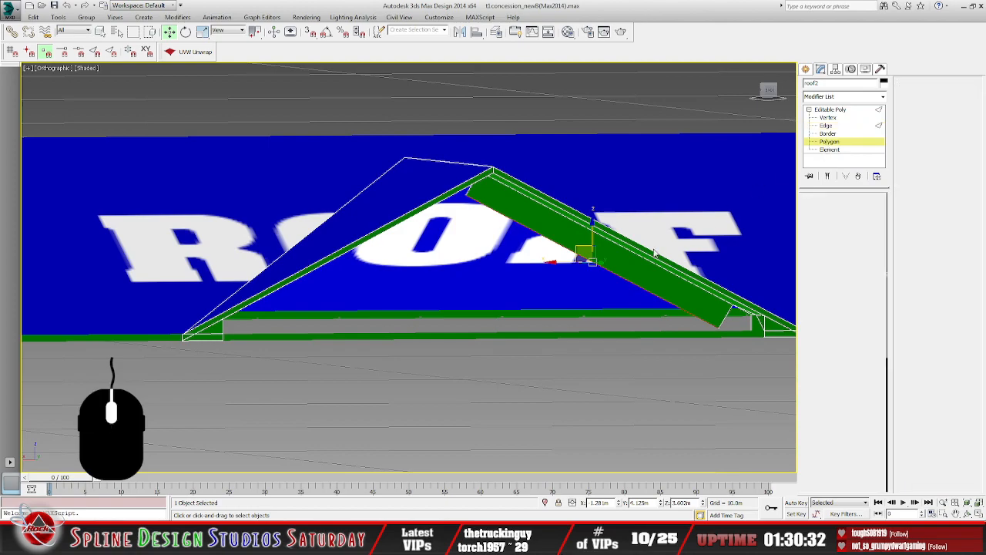
click(557, 231)
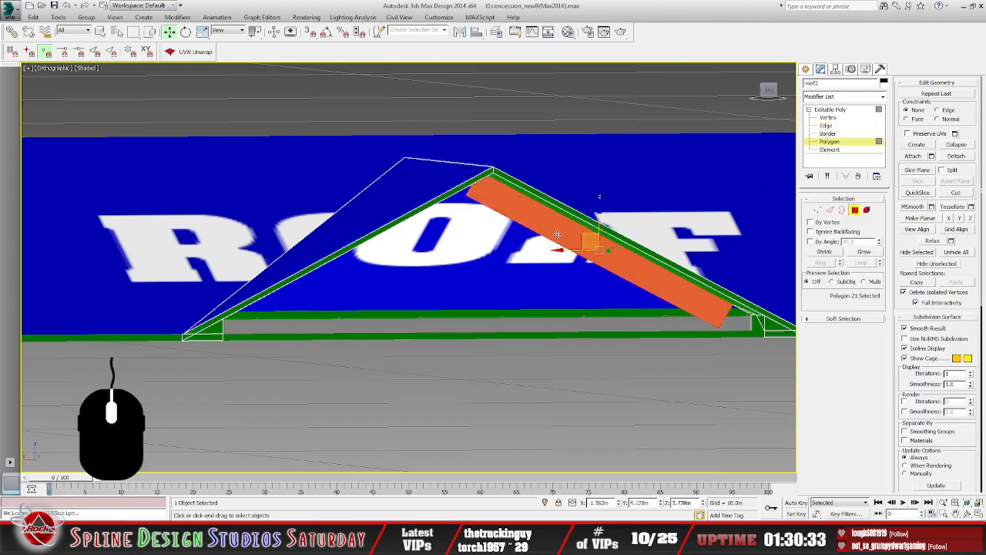
click(826, 125)
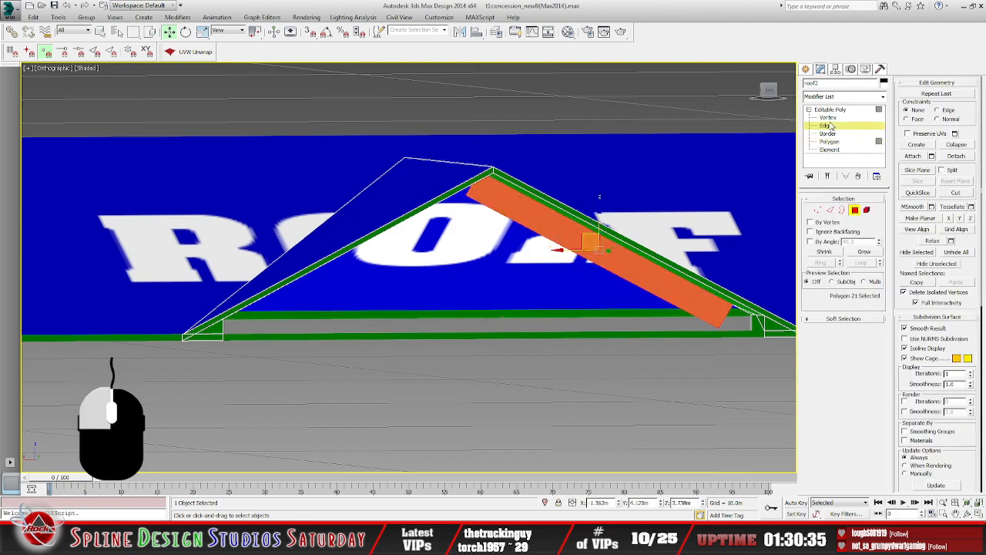
- Enable 3D snapping and snap the lower outer vertex of roof2's gable strip onto the bottom inner corner of the gable end
click(719, 328)
click(309, 32)
alt+middle_drag(722, 368, 745, 381)
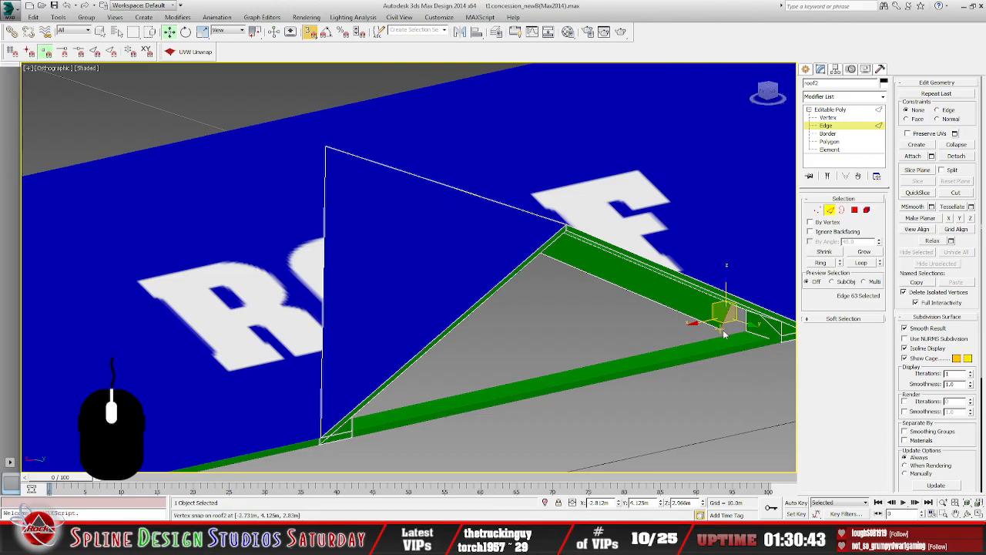
click(828, 117)
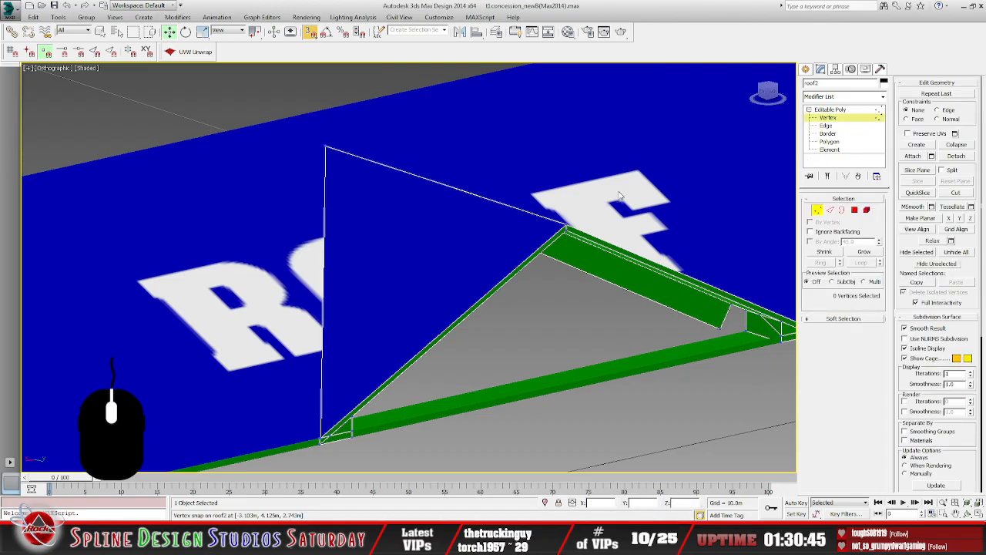
click(723, 322)
mouse_move(727, 317)
mouse_down()
mouse_move(738, 333)
mouse_move(738, 306)
mouse_up()
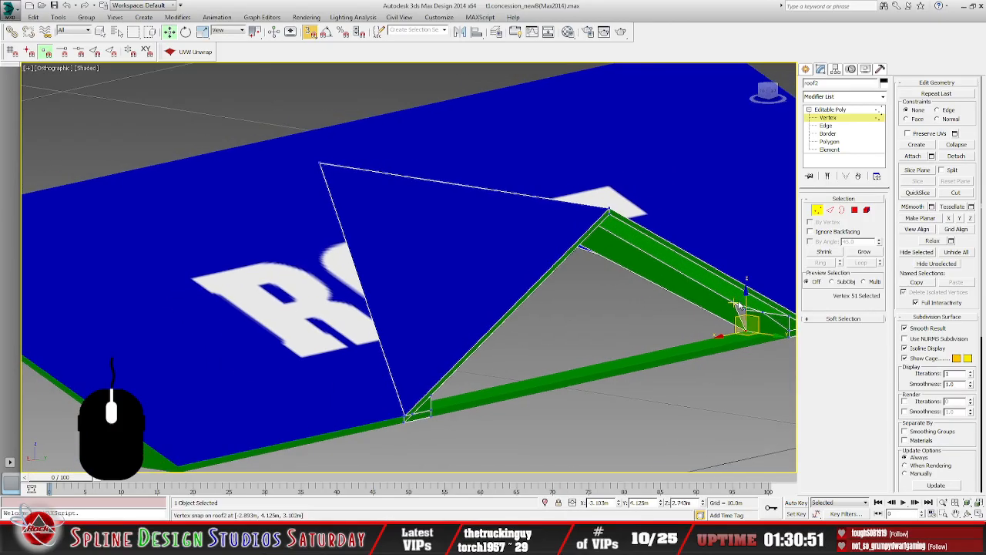
- Examine the neighbouring vertex above the snapped corner and compare both lower ends of roof2's gable
click(736, 307)
scroll(670, 359, up, 5)
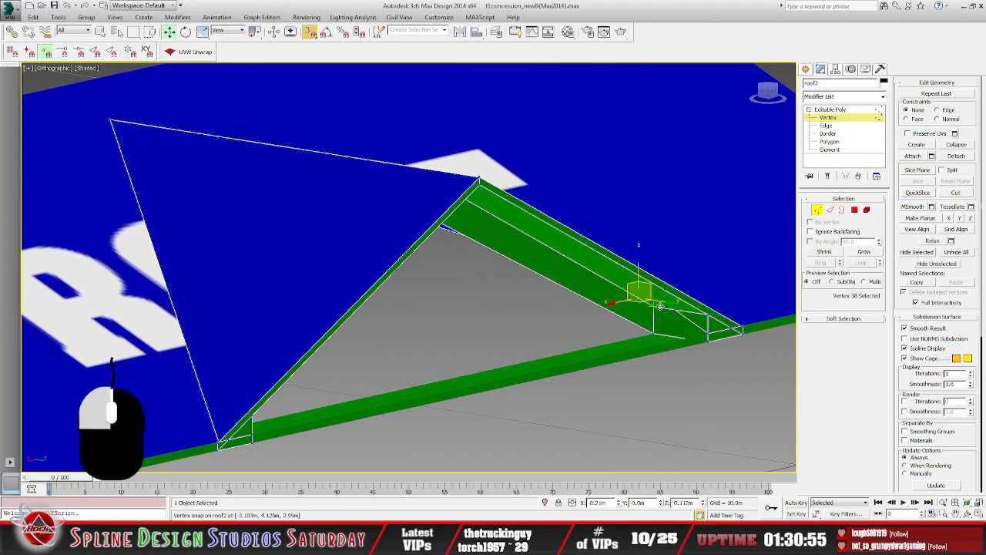
mouse_move(640, 349)
alt+middle_down()
mouse_move(598, 347)
mouse_move(639, 350)
alt+middle_up()
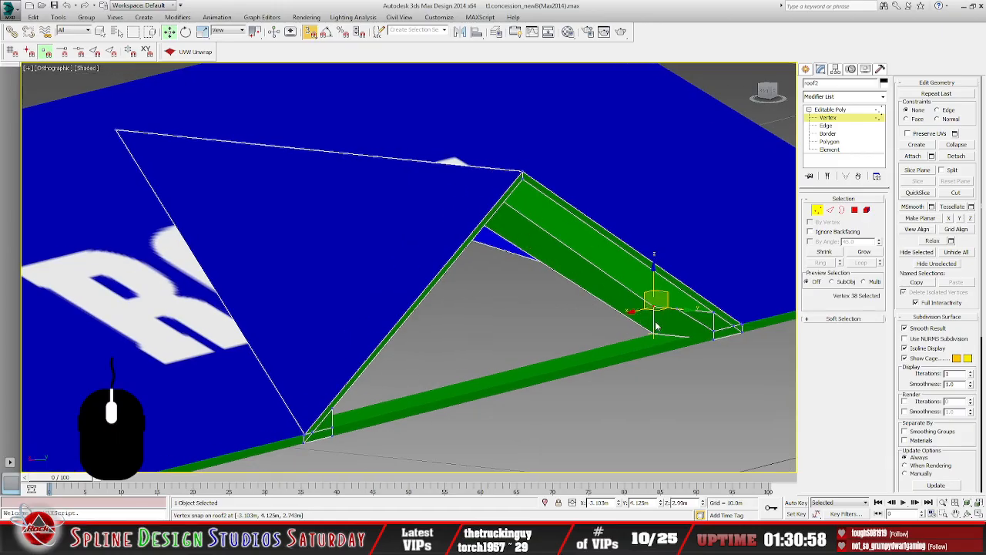
alt+middle_drag(581, 340, 411, 315)
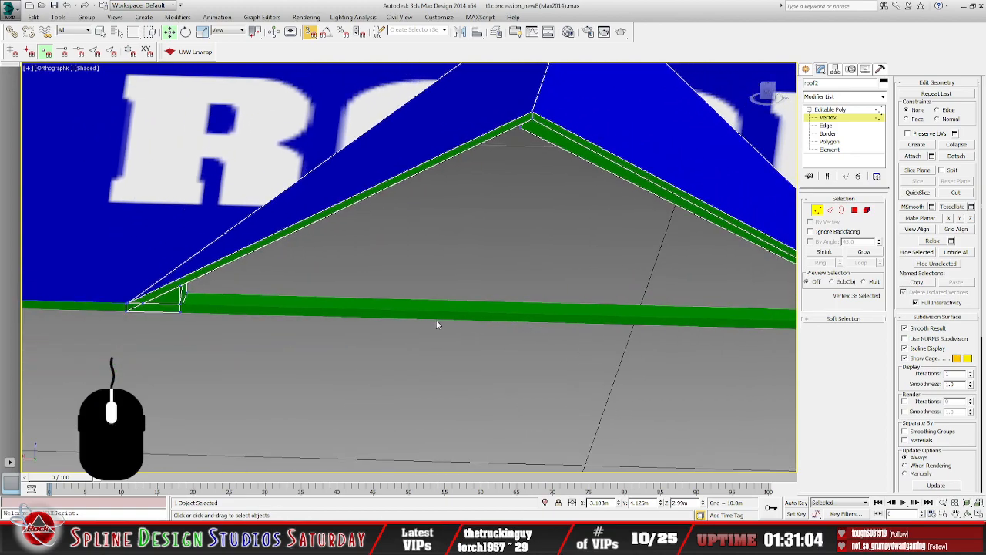
alt+middle_drag(522, 323, 386, 306)
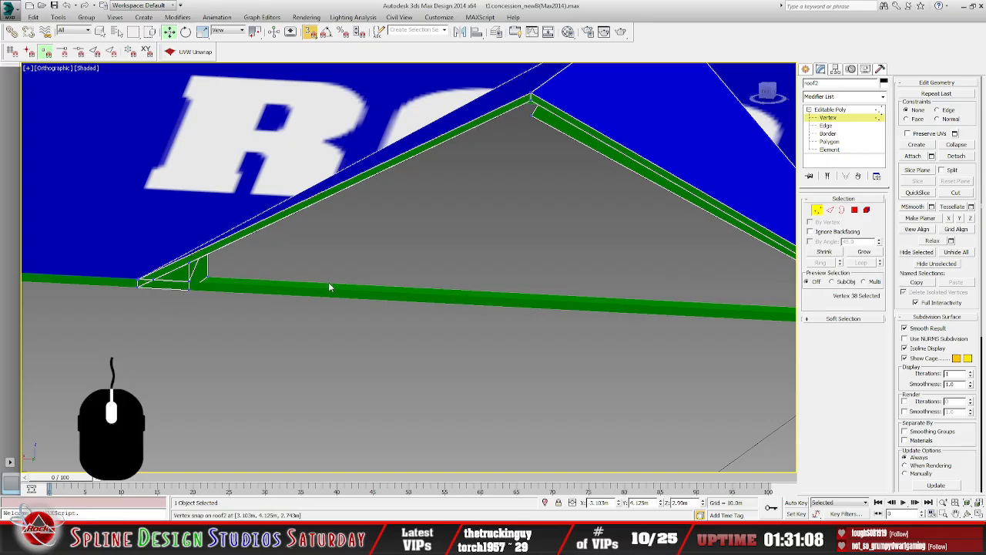
scroll(549, 306, down, 3)
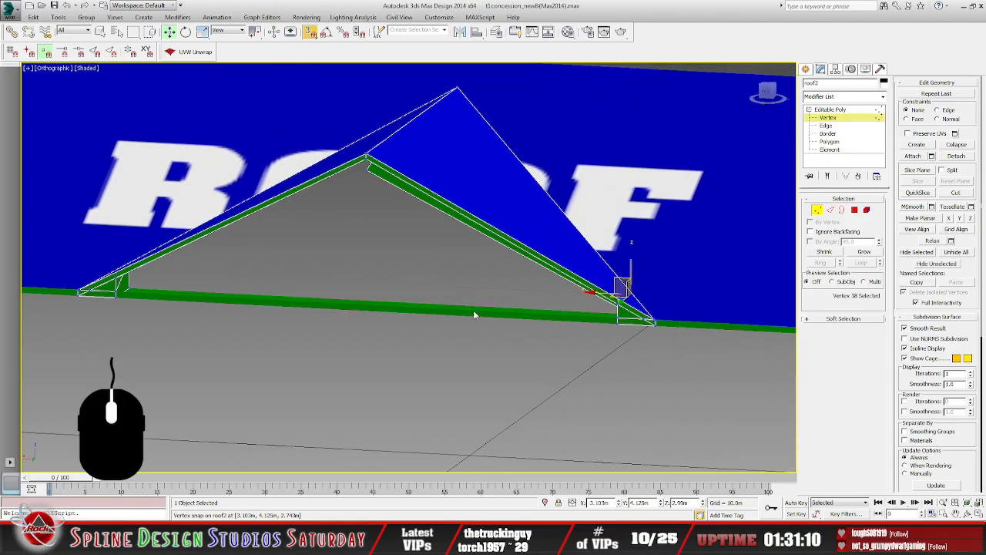
- Switch to Windows Photo Viewer, browse the reference photos for the building's gable walls, and return to 3ds Max
key(alt+Tab)
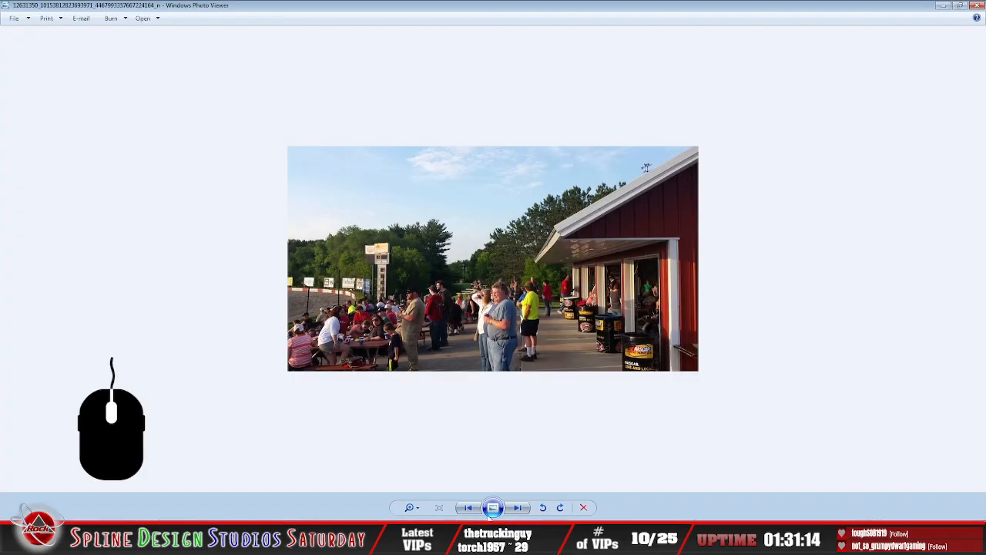
click(518, 508)
click(518, 508)
click(518, 508)
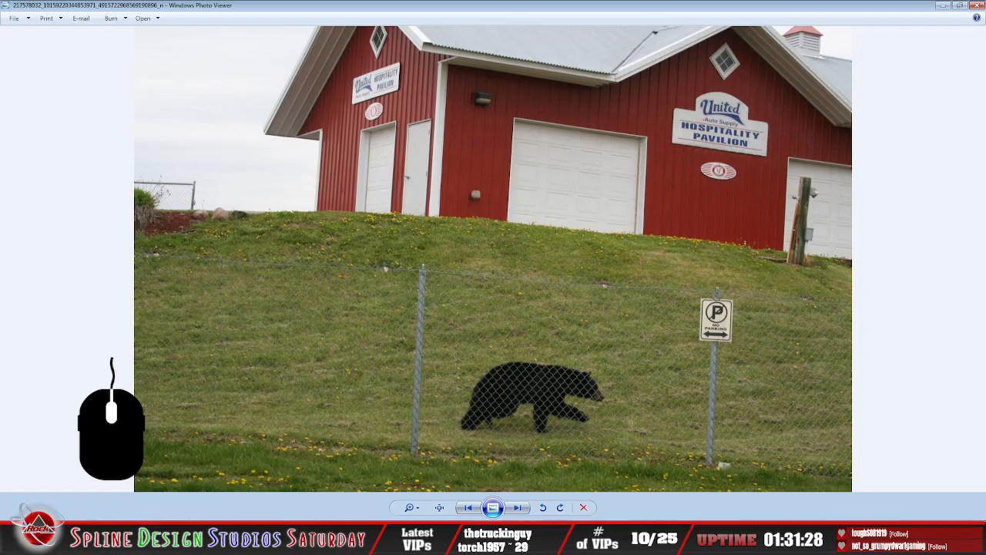
key(alt+Tab)
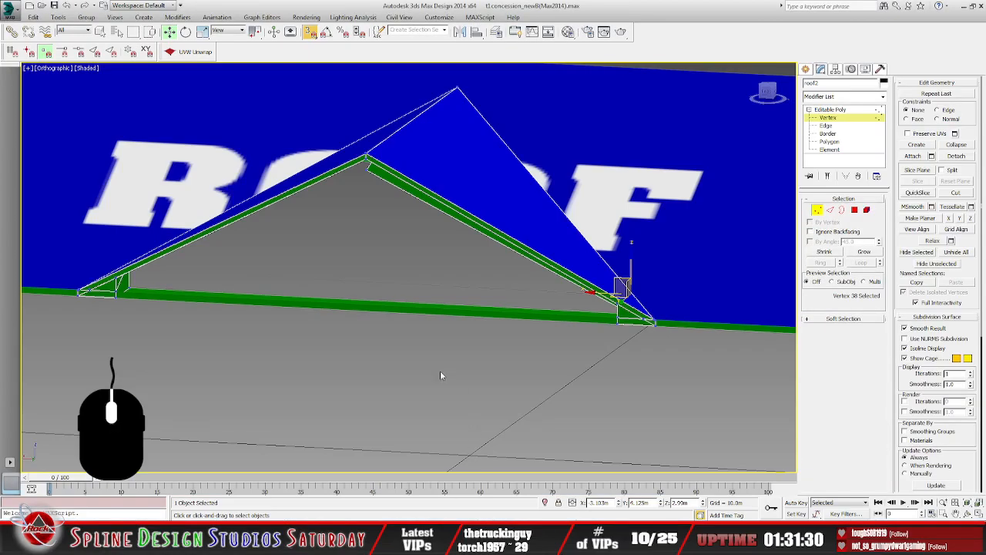
- Examine roof2's gable opening and partial strip from the front, sides and underside to plan the wall infill
alt+middle_drag(446, 362, 459, 357)
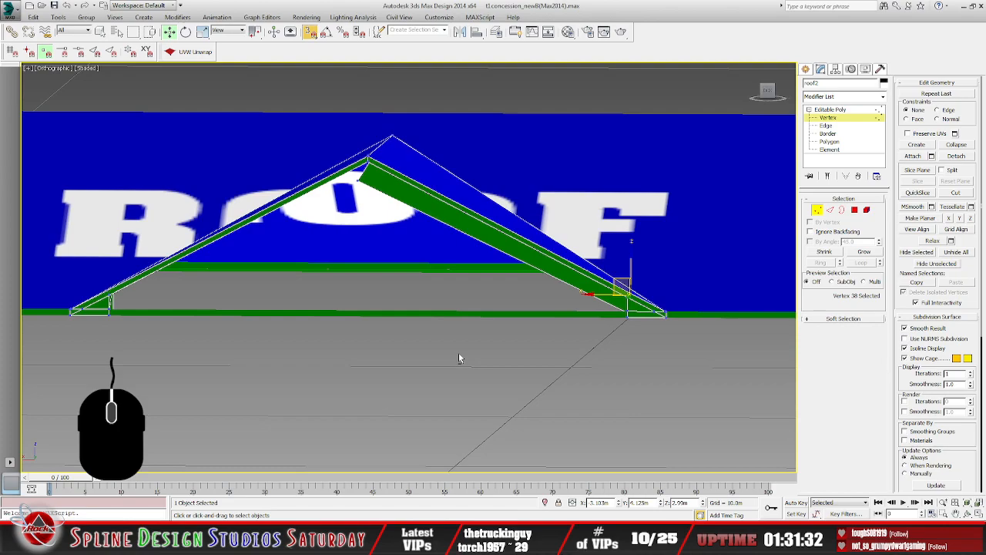
middle_drag(190, 341, 364, 349)
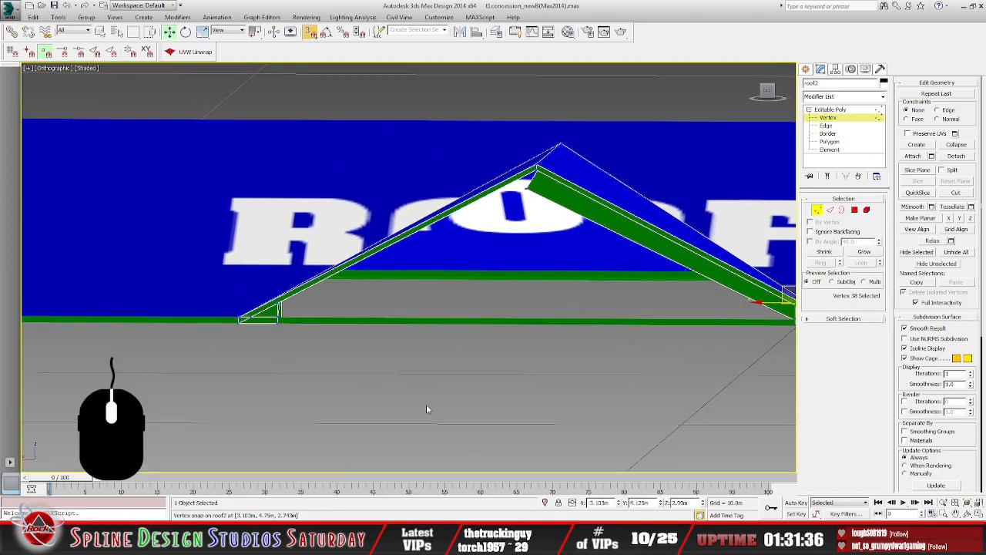
alt+middle_drag(428, 404, 513, 366)
alt+middle_drag(550, 370, 447, 367)
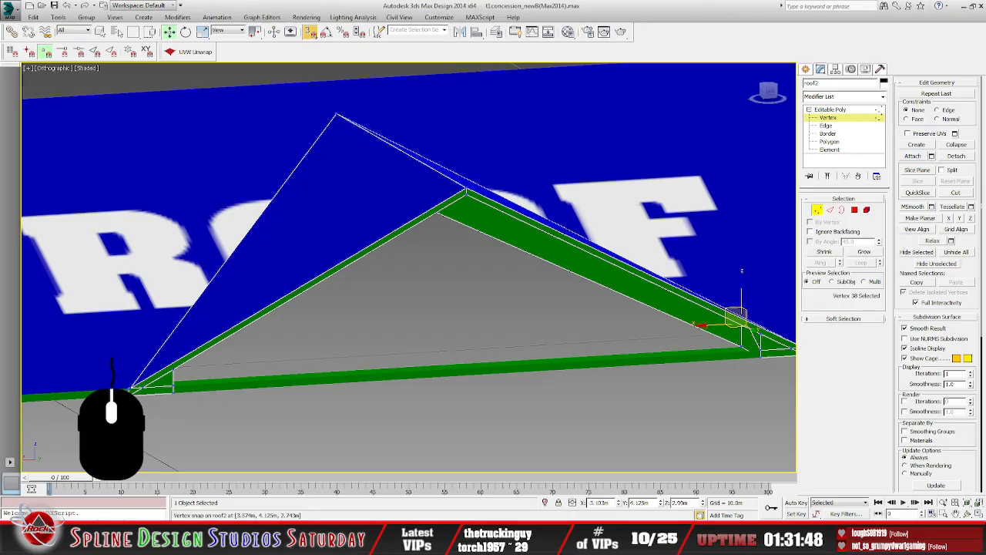
key(shift+z)
alt+middle_drag(484, 374, 477, 368)
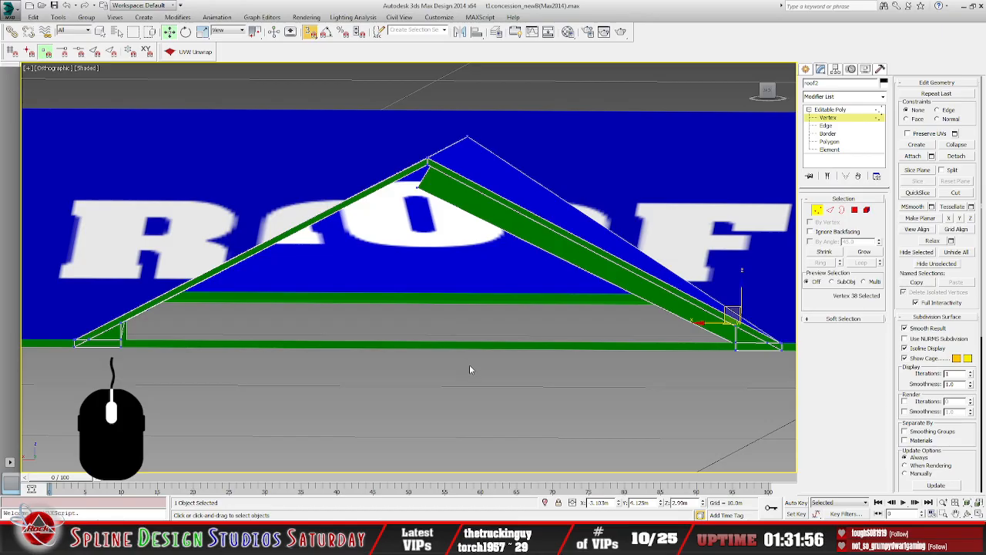
middle_drag(489, 327, 564, 309)
scroll(534, 370, down, 3)
alt+middle_drag(534, 373, 248, 334)
alt+middle_drag(473, 353, 542, 362)
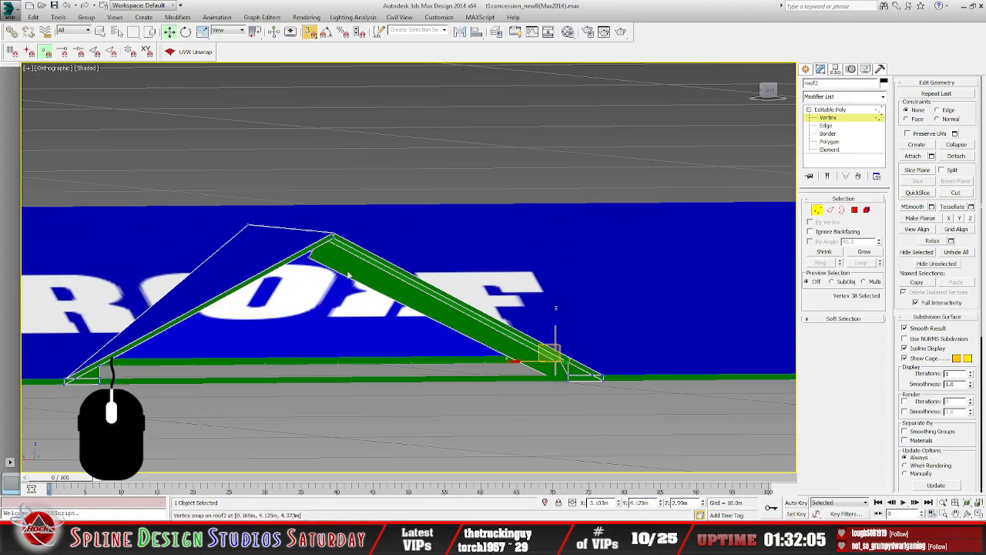
alt+middle_drag(577, 409, 600, 420)
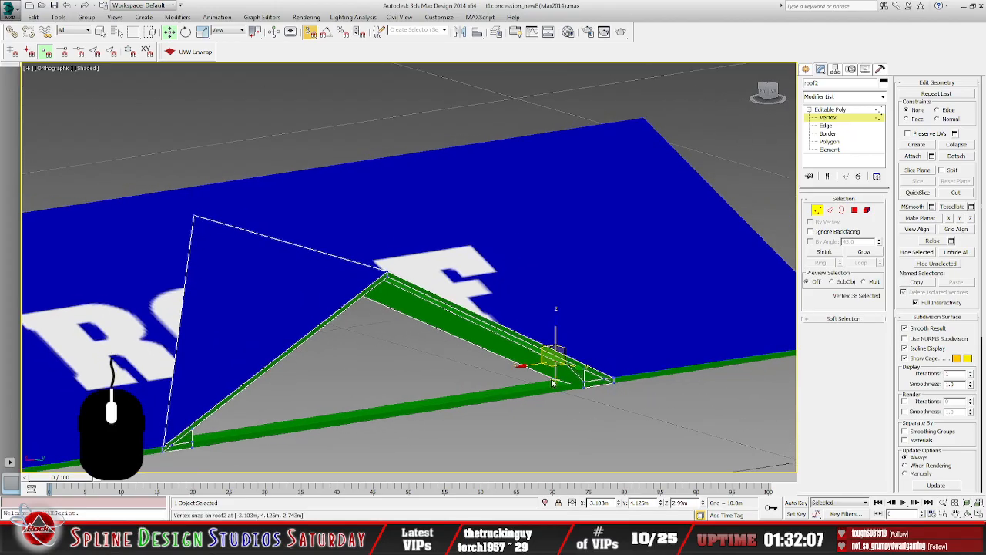
- Copy the Z coordinate of the gable strip's snapped lower corner vertex
click(553, 379)
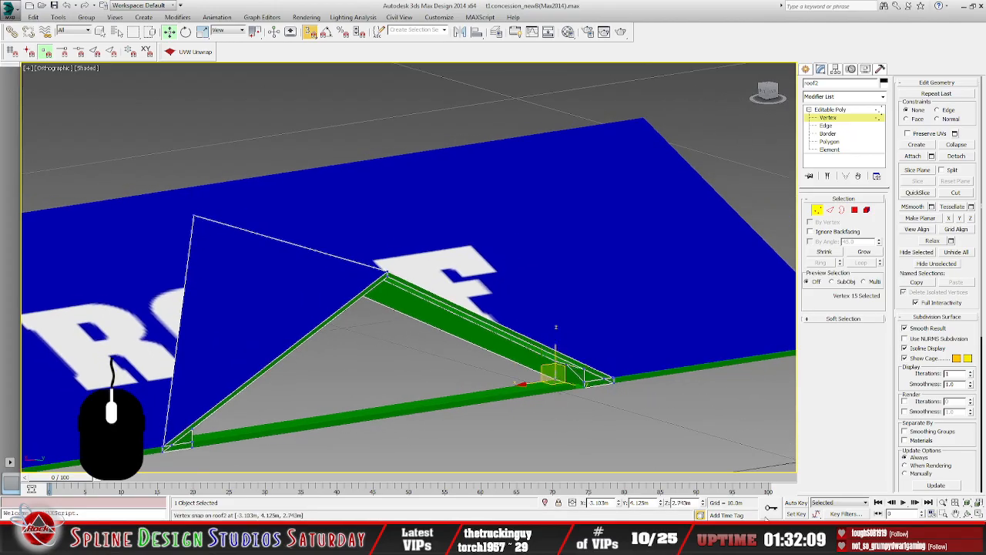
click(682, 503)
right_click(689, 504)
click(702, 398)
alt+middle_drag(440, 405, 400, 383)
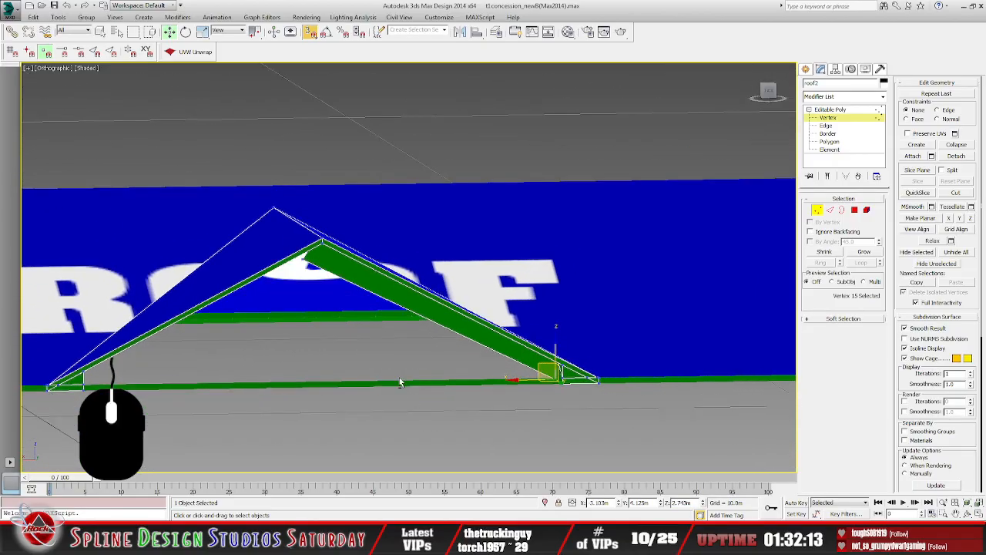
- Set the Z position of the strip's free vertex near the ridge to the copied 2.743 m
click(303, 259)
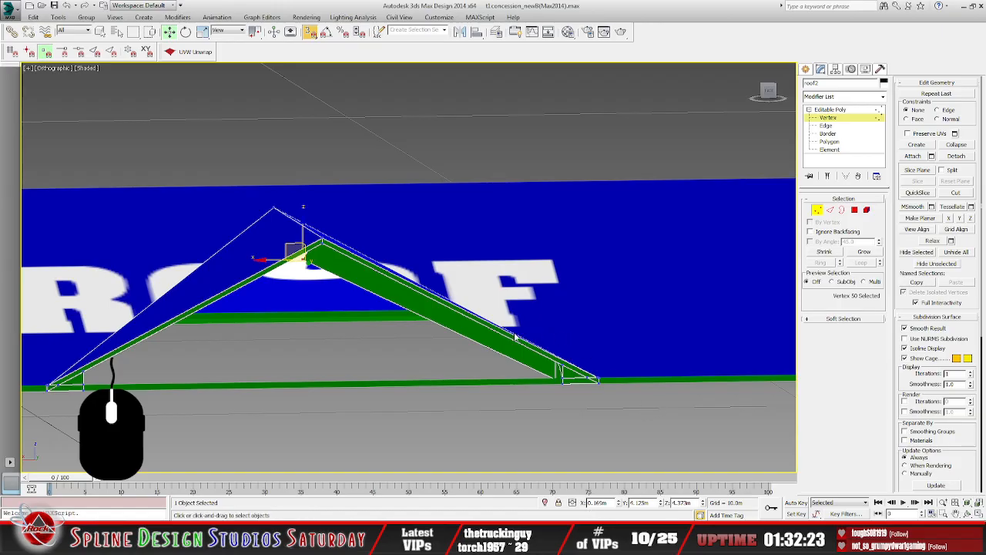
mouse_move(520, 341)
alt+middle_down()
mouse_move(496, 340)
mouse_move(503, 335)
alt+middle_up()
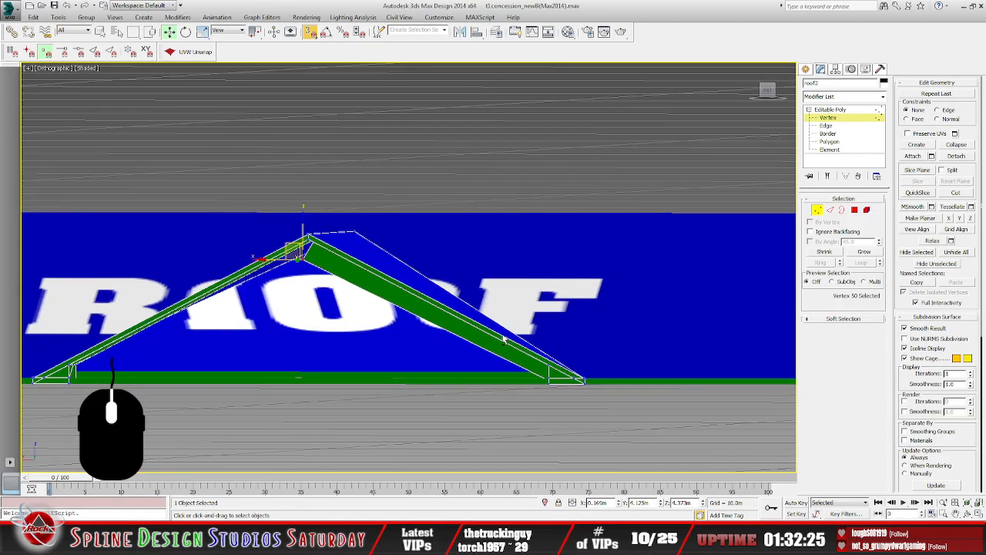
alt+middle_drag(504, 392, 533, 392)
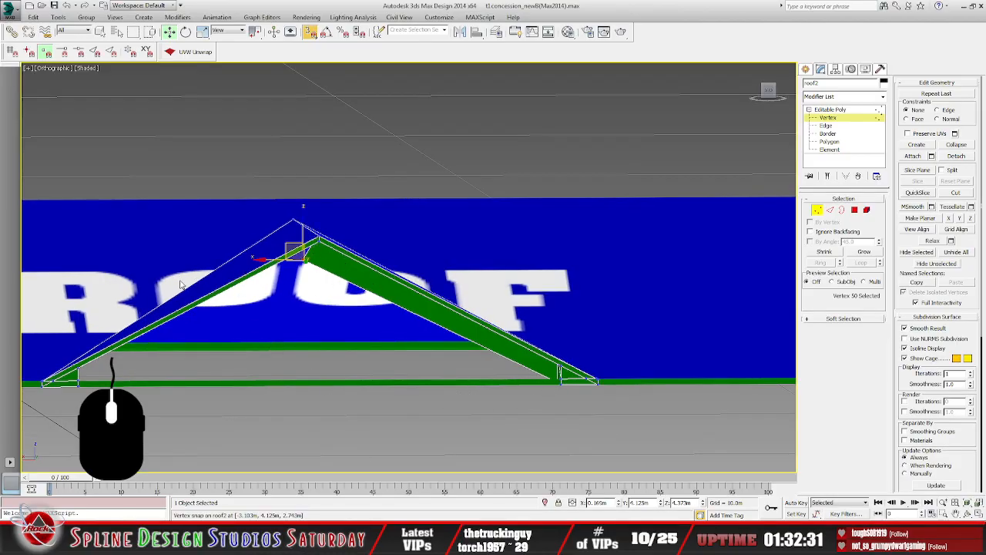
alt+middle_drag(284, 328, 324, 336)
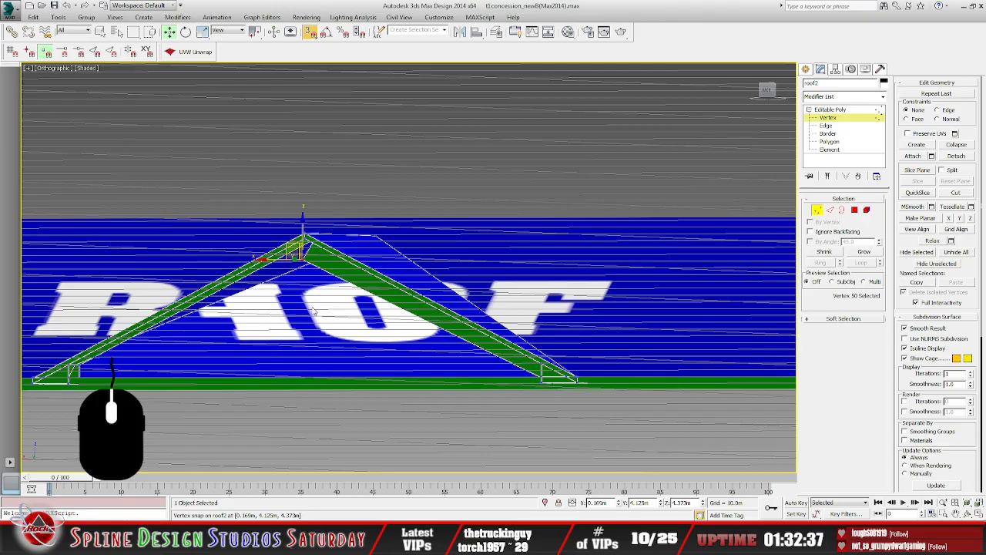
alt+middle_drag(511, 414, 548, 419)
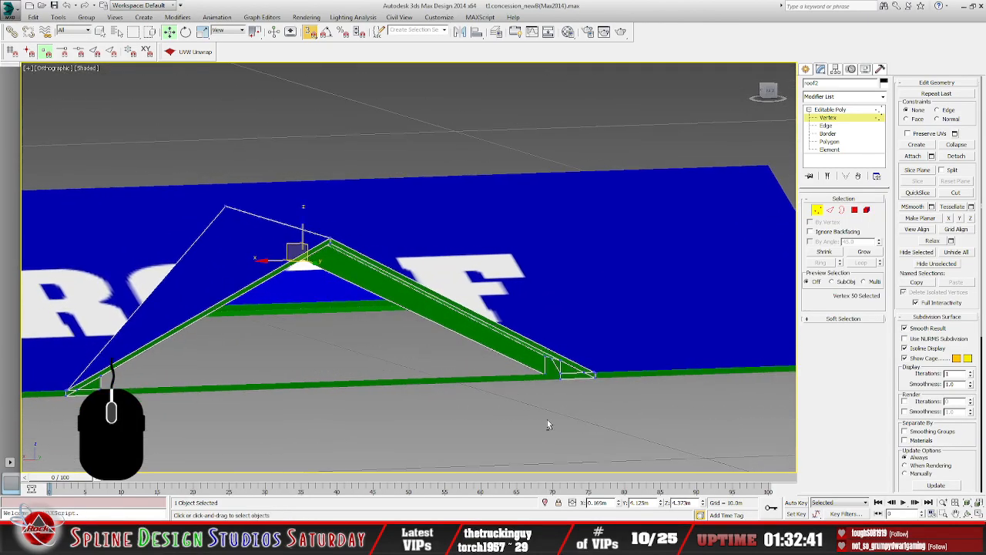
double_click(682, 503)
right_click(679, 505)
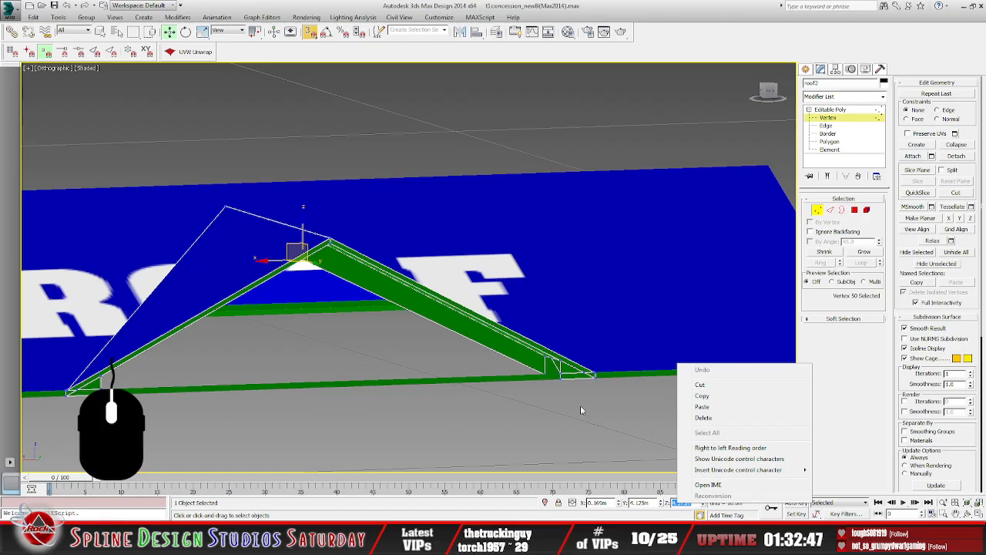
click(739, 418)
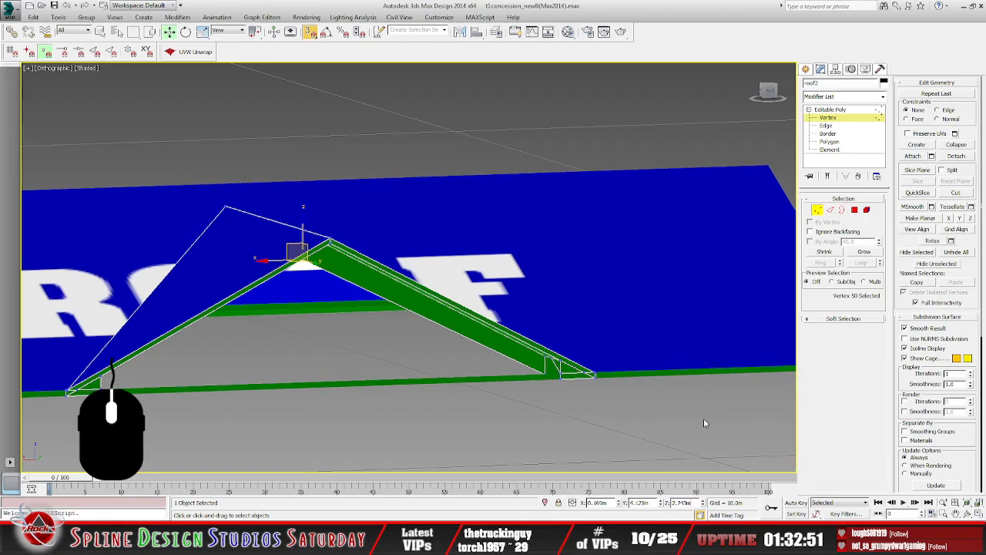
key(Return)
- Set the X position of the infill's bottom middle vertex to 0.007 m, copied from the ridge vertex, to make the centre edge vertical
alt+middle_drag(543, 407, 501, 409)
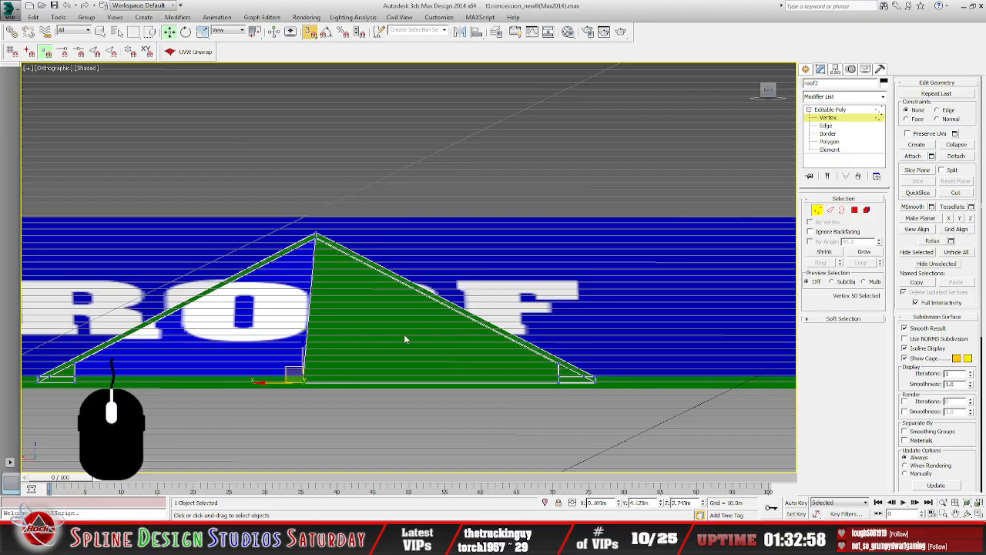
alt+middle_drag(362, 306, 386, 383)
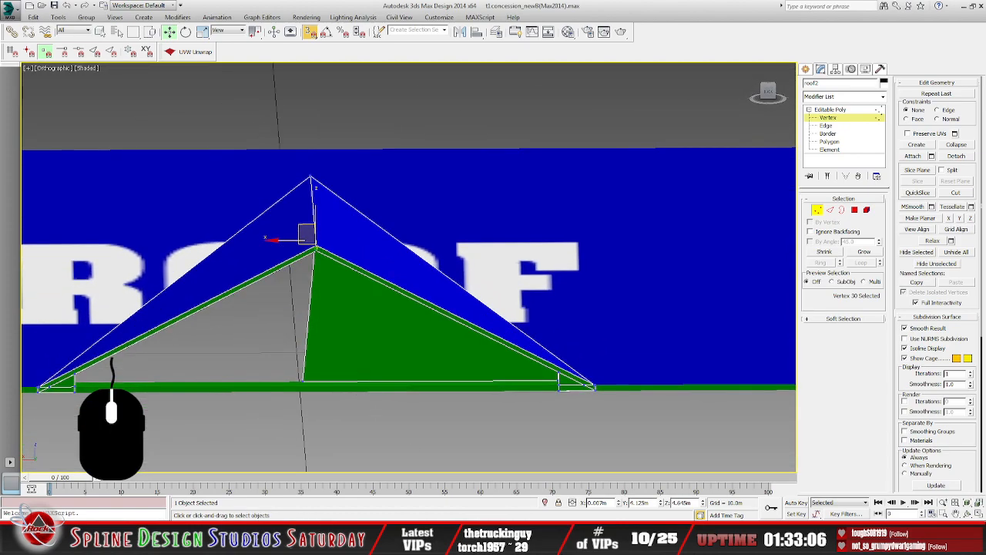
double_click(612, 502)
right_click(600, 503)
click(622, 398)
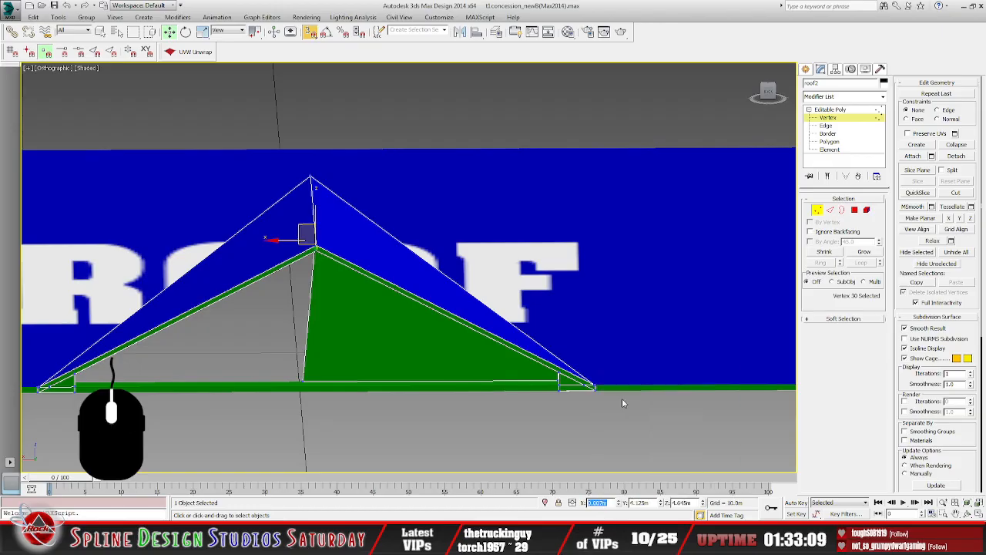
click(303, 382)
double_click(599, 502)
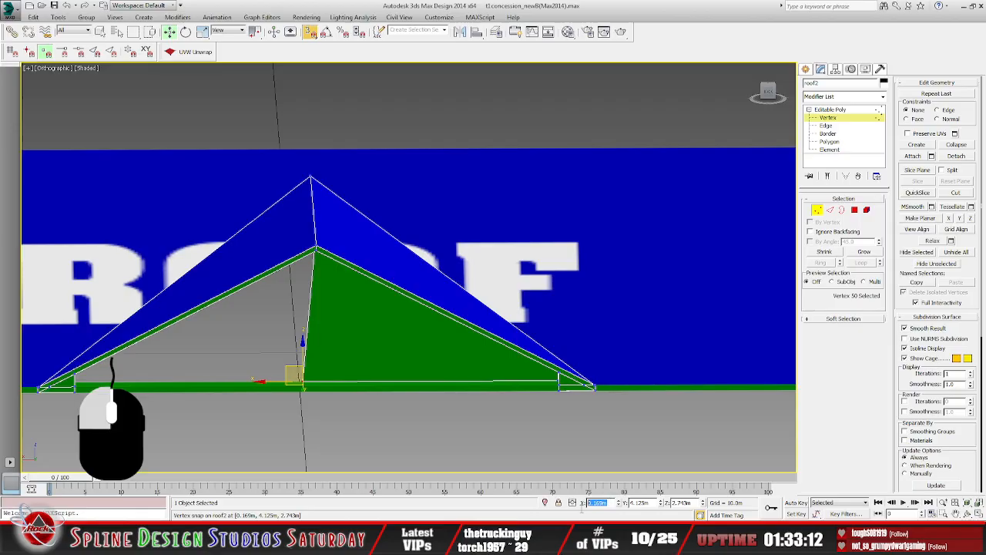
right_click(598, 503)
click(631, 408)
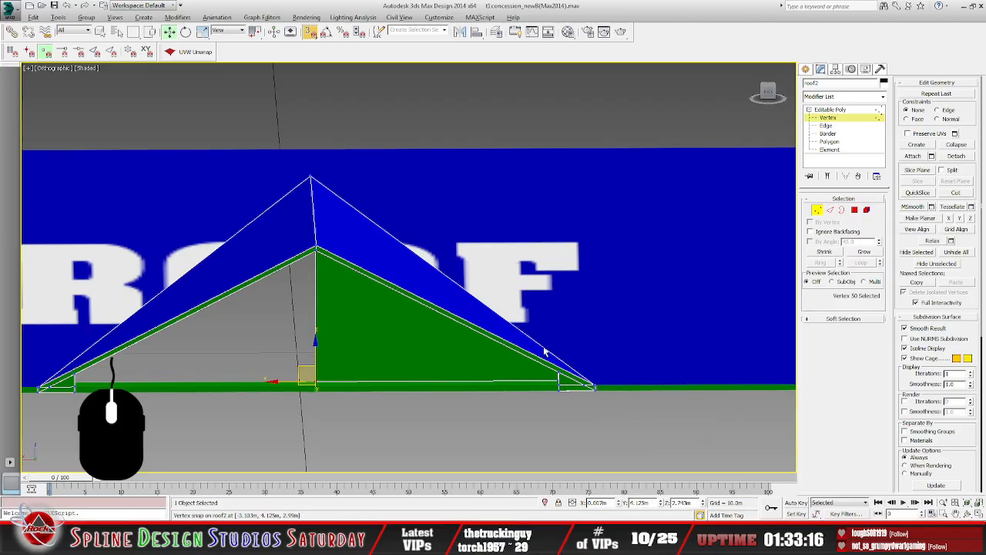
- Turn off snapping and extrude the inner lower edge of the gable's opposite slope downward into a new polygon strip
alt+middle_drag(544, 352, 549, 334)
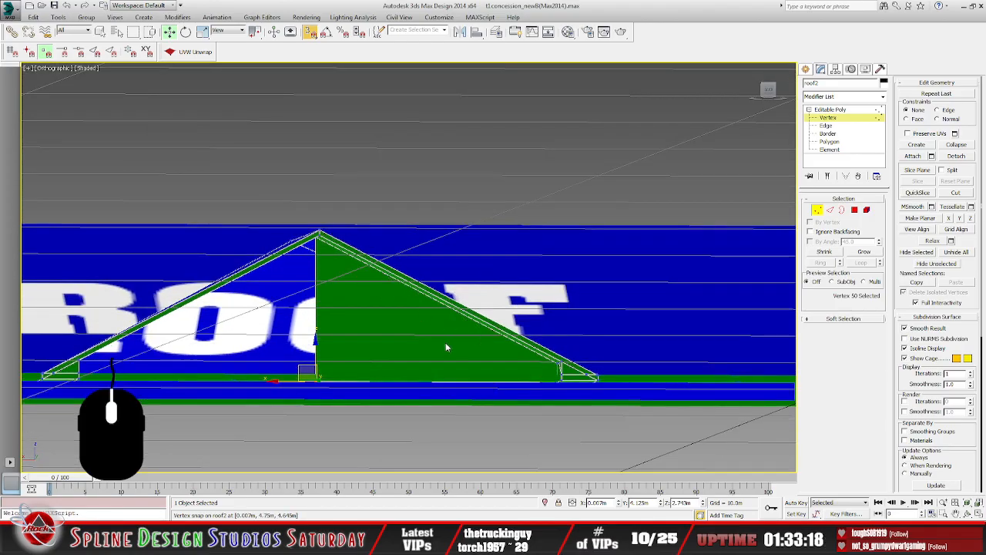
alt+middle_drag(537, 337, 585, 370)
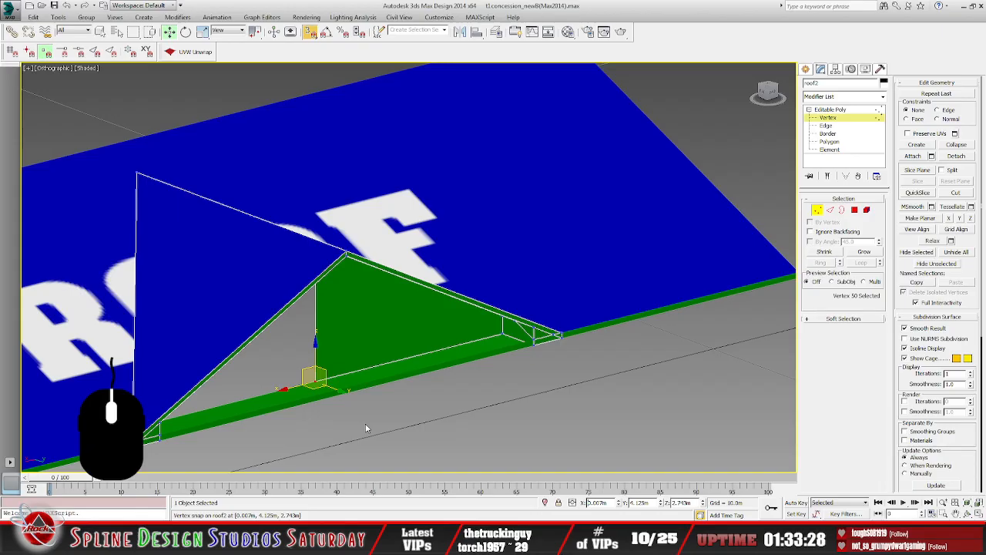
mouse_move(400, 428)
alt+middle_down()
mouse_move(425, 421)
mouse_move(376, 423)
mouse_move(446, 315)
mouse_move(405, 313)
mouse_move(414, 311)
alt+middle_up()
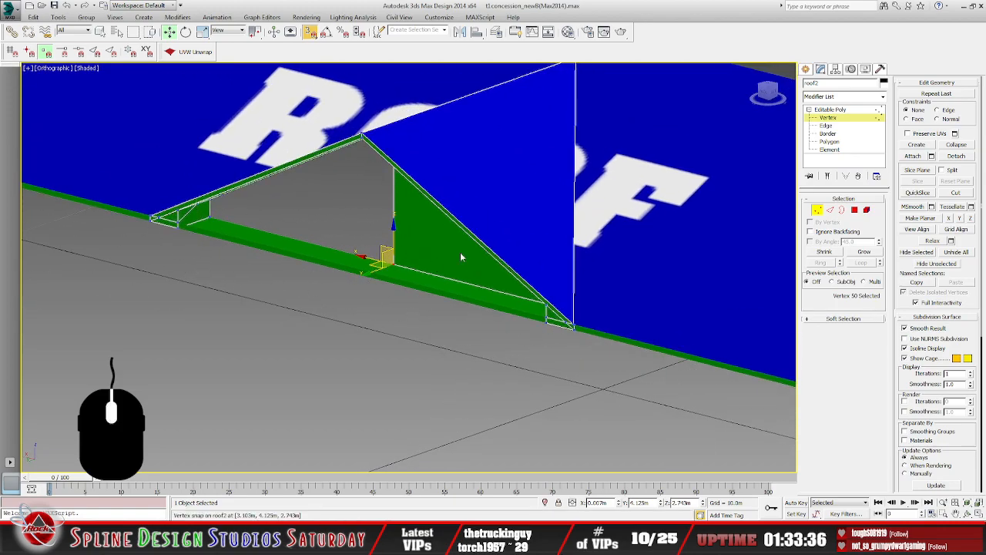
alt+middle_drag(569, 345, 402, 337)
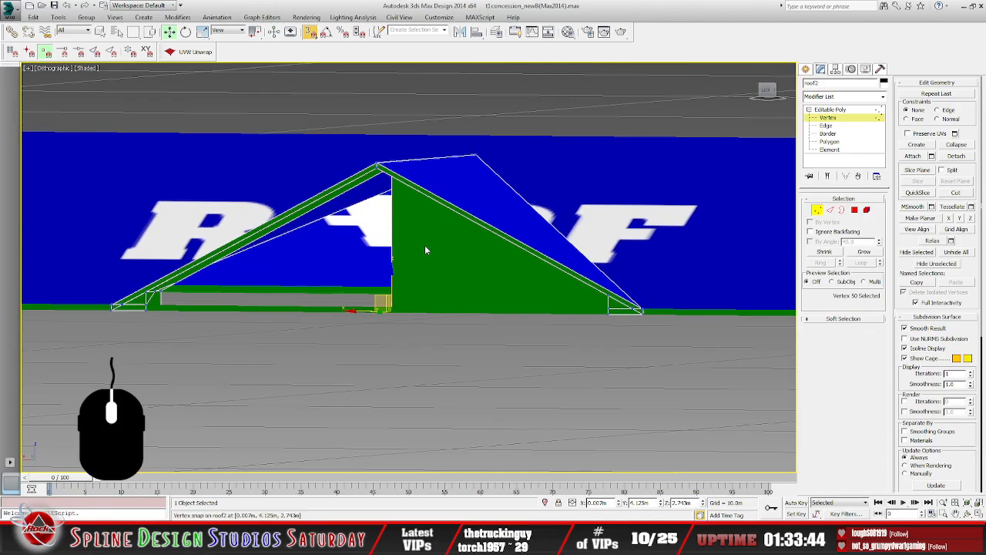
click(307, 18)
click(307, 17)
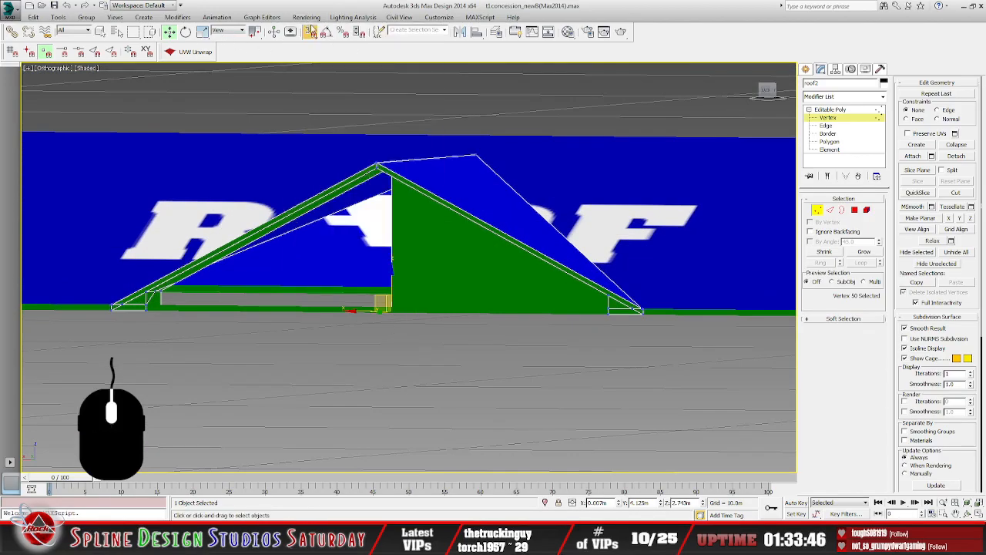
alt+middle_drag(463, 245, 454, 243)
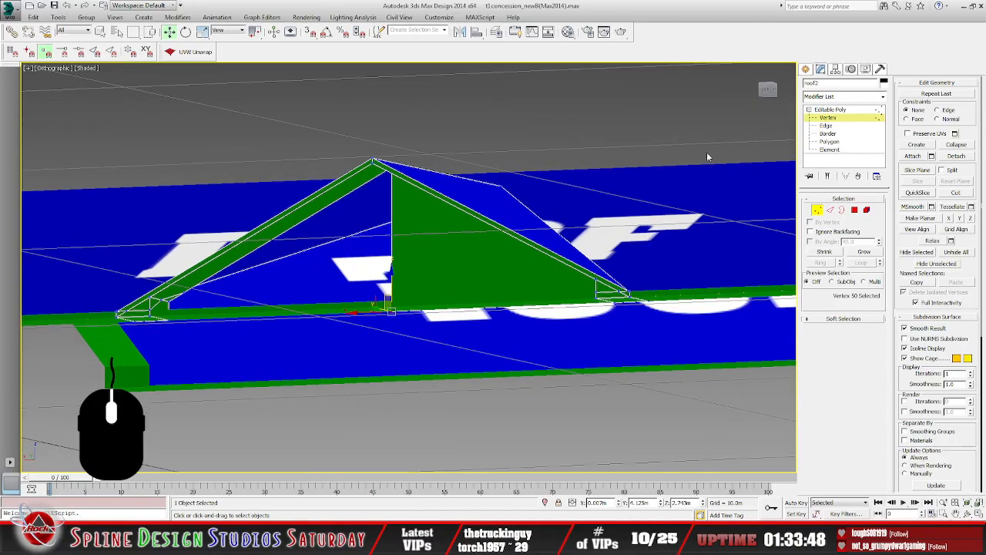
click(826, 126)
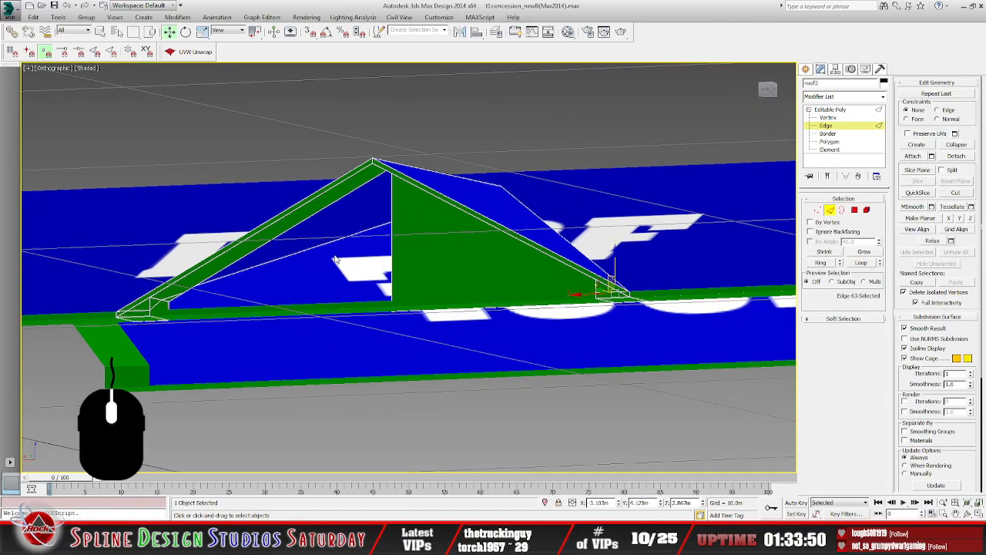
mouse_move(370, 251)
alt+middle_down()
mouse_move(377, 255)
mouse_move(348, 239)
mouse_move(480, 252)
alt+middle_up()
click(350, 208)
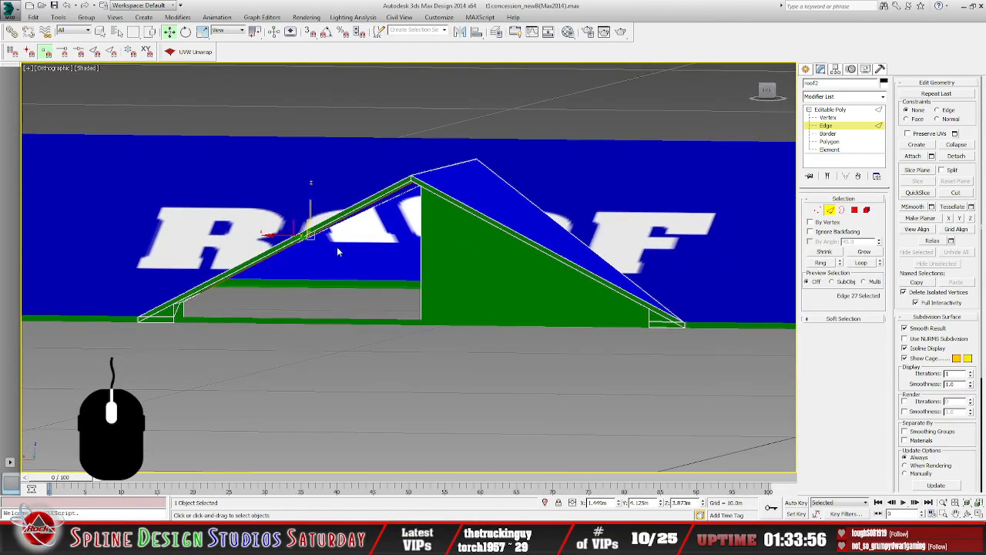
shift+drag(309, 231, 326, 262)
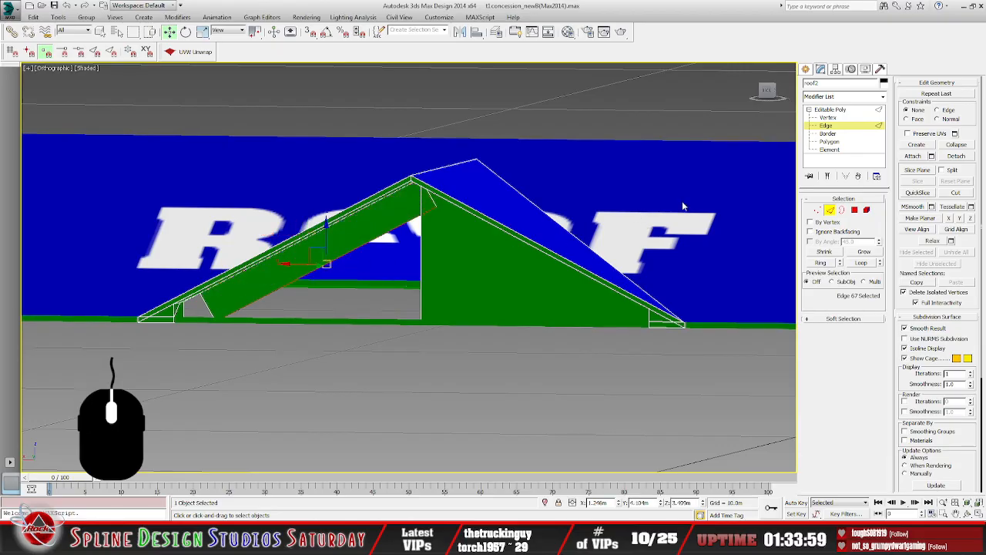